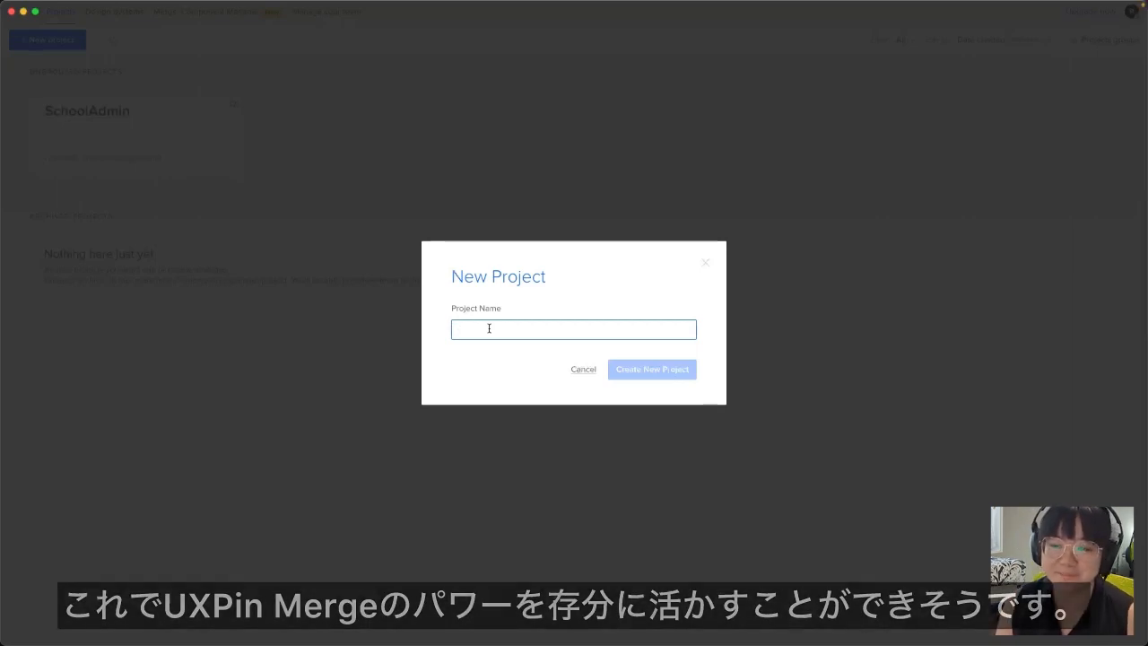
Step: Create a new project named "Employee Portal"
type("Em")
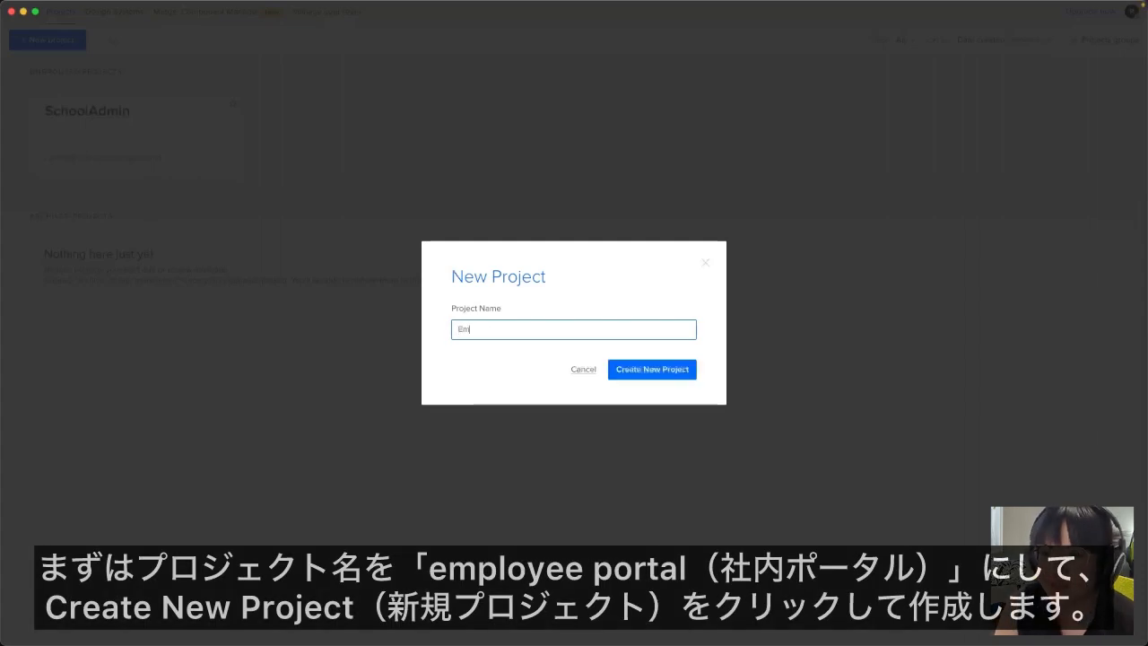
type("ployee Portal")
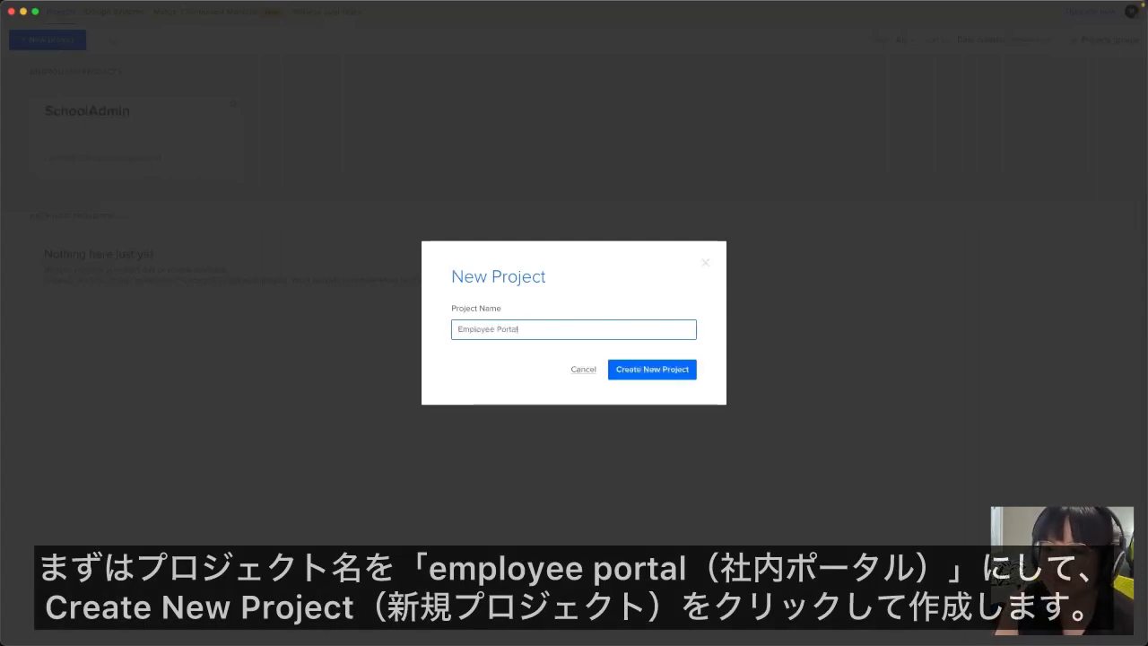
left_click(638, 376)
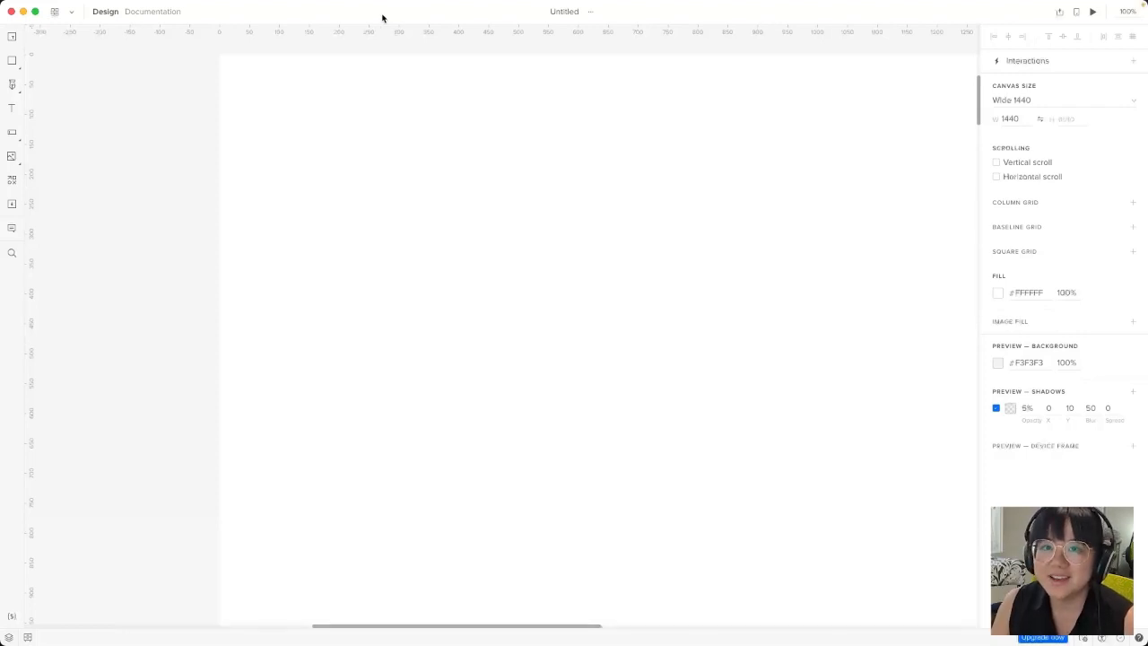
Step: Check the list of other prototypes and the options available for the Untitled prototype
left_click(73, 13)
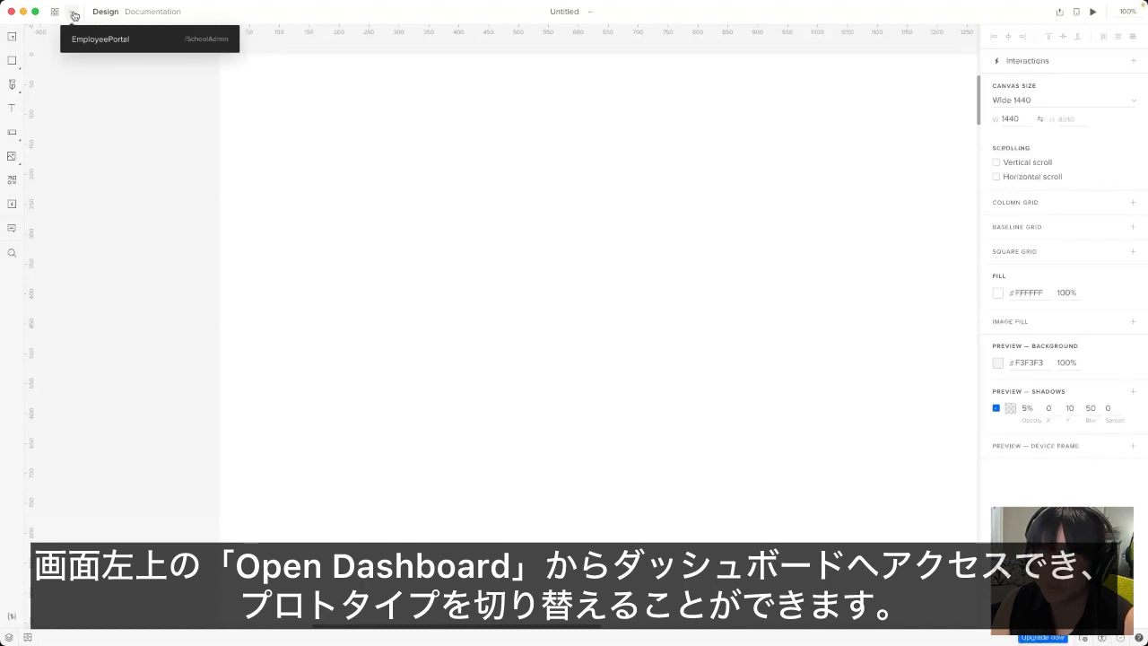
left_click(74, 16)
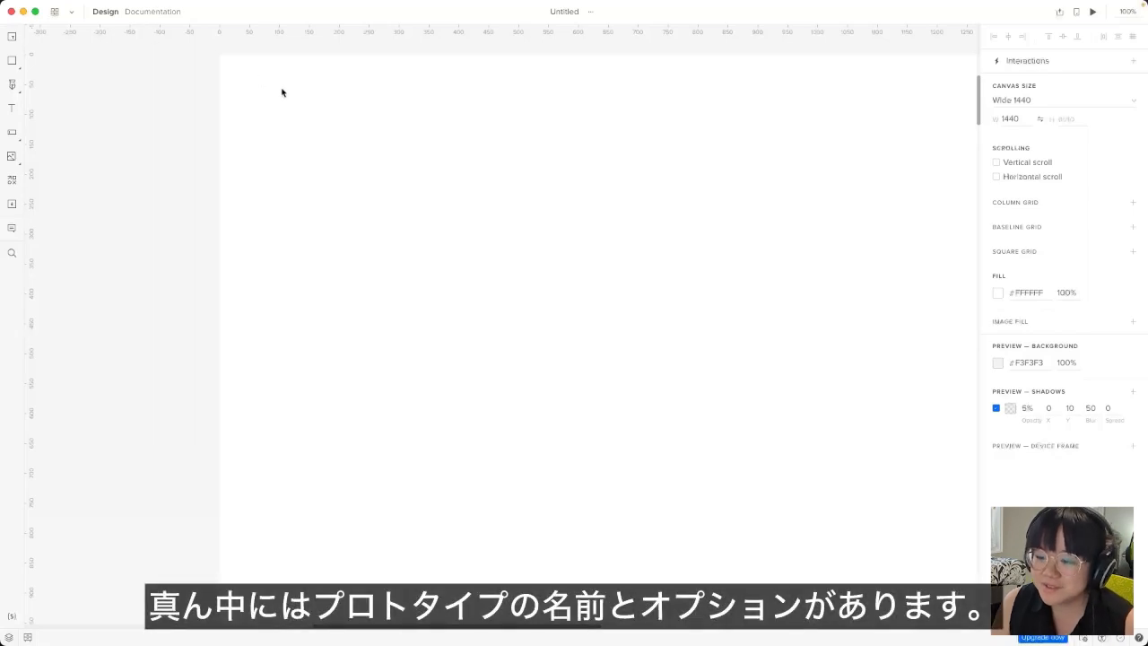
left_click(595, 15)
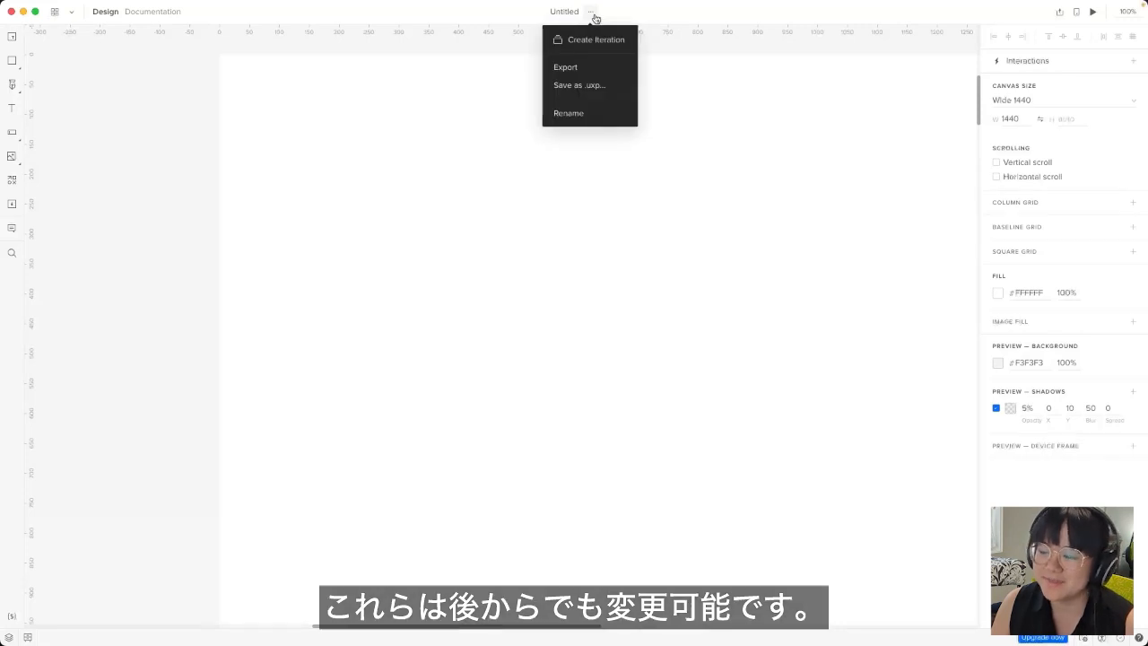
left_click(595, 16)
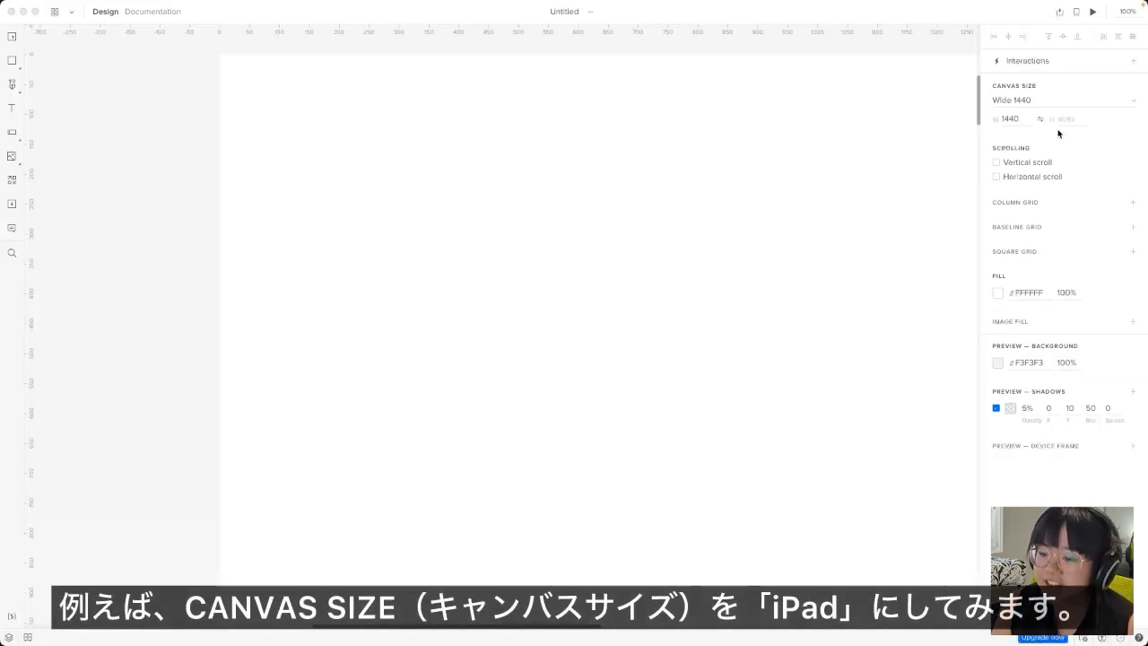
Step: Set the canvas size to the iPad preset
left_click(1027, 103)
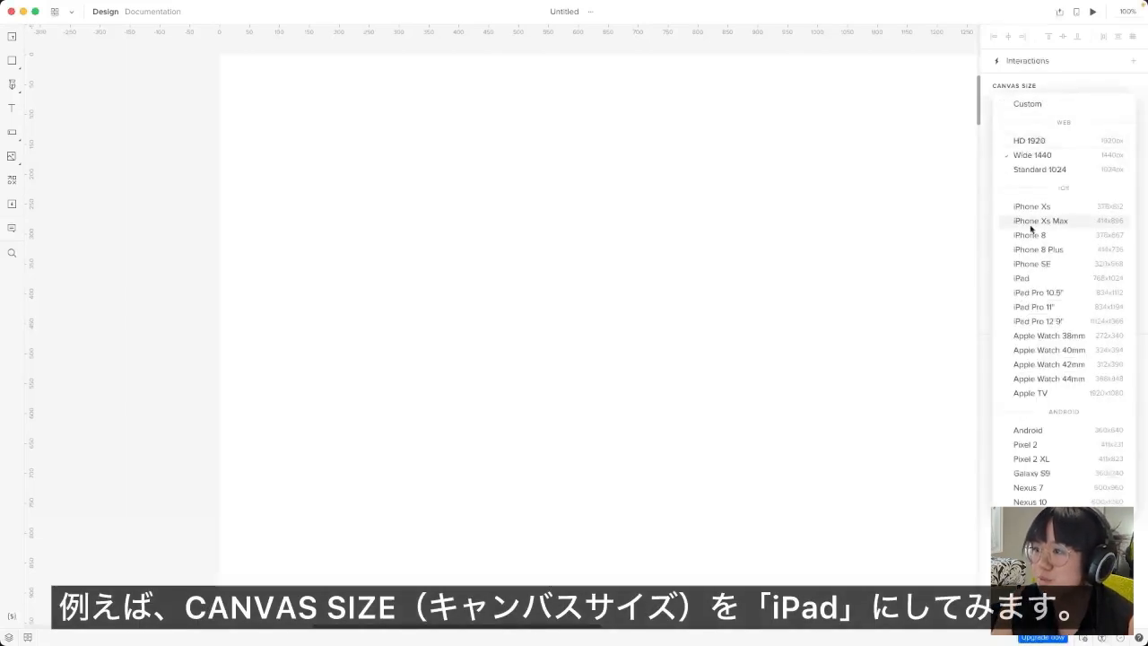
left_click(1032, 278)
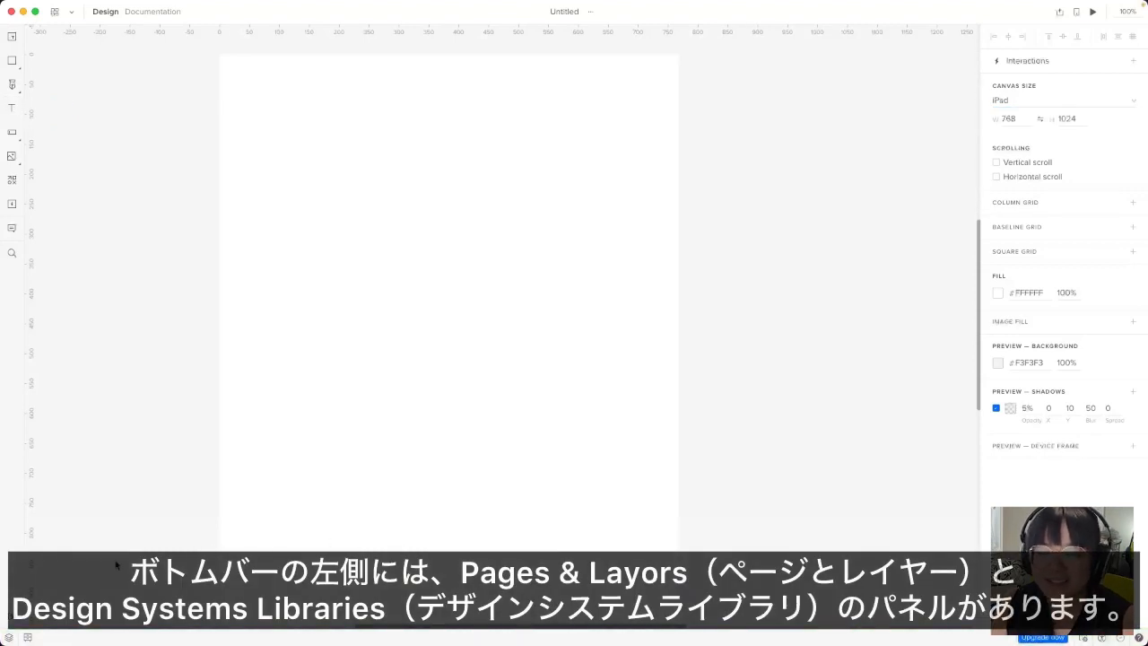
Step: Show the pages and layers, and switch to the design system libraries
left_click(9, 637)
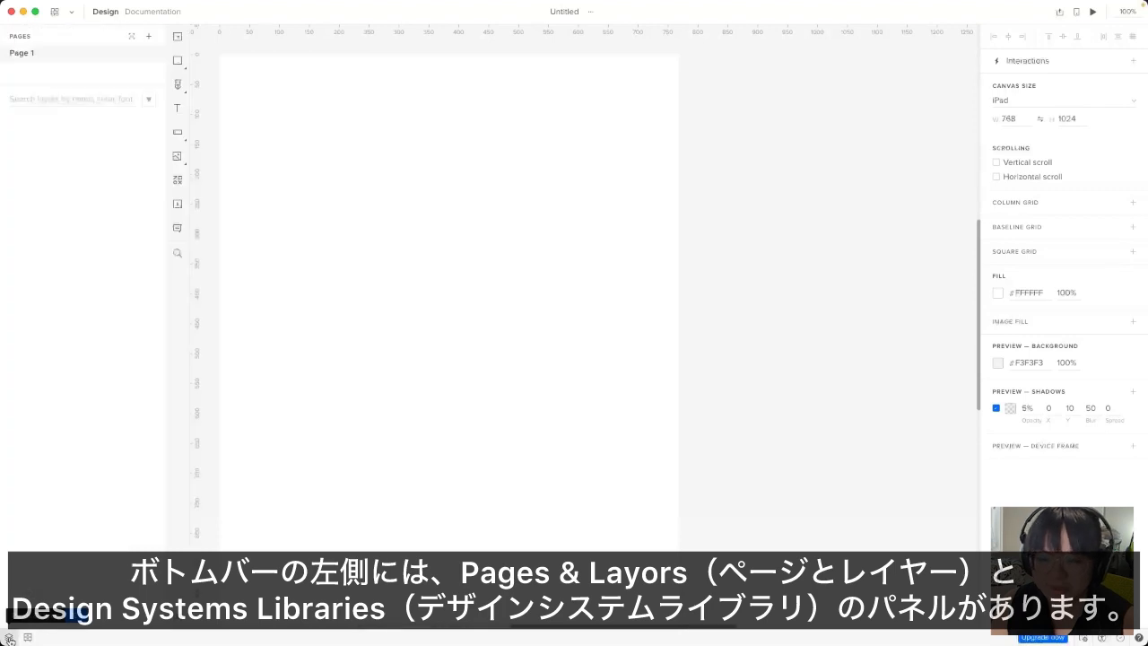
left_click(28, 637)
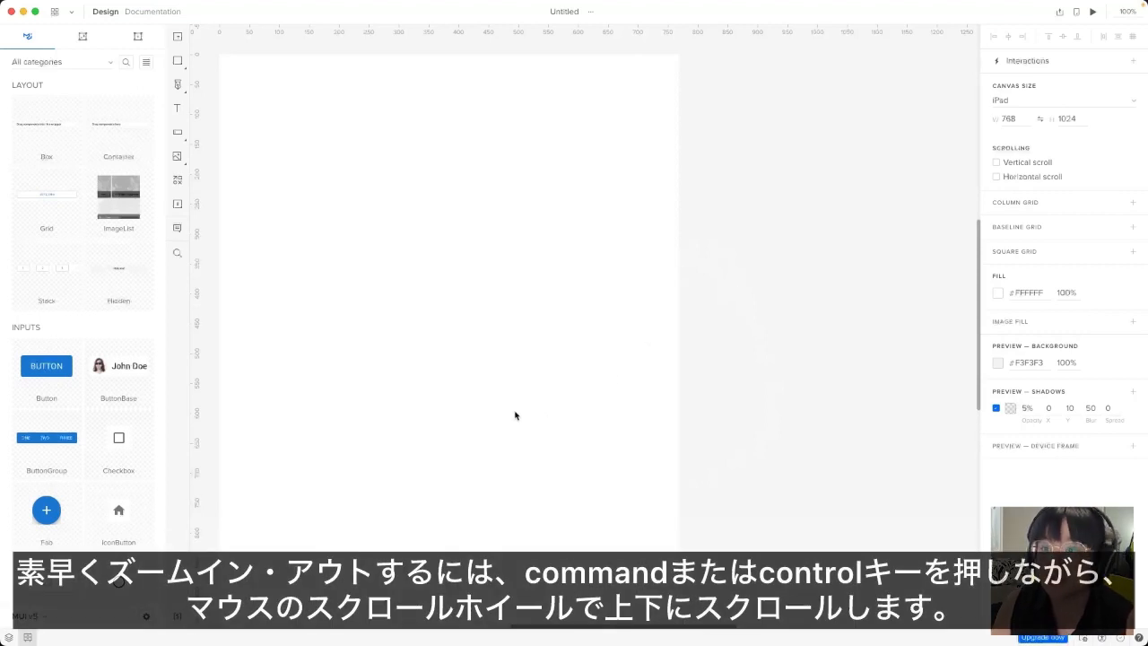
Step: Examine the iPad canvas at different zoom levels and pan across its areas
scroll(542, 399, "up", 5)
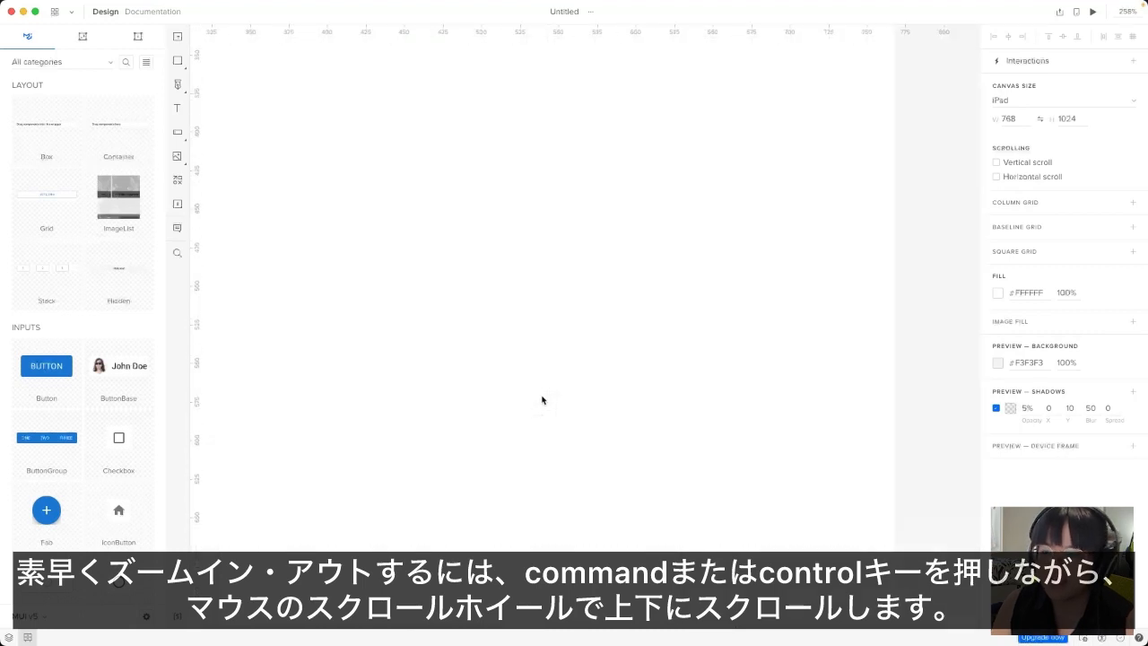
scroll(542, 399, "down", 8)
scroll(542, 399, "up", 3)
scroll(542, 400, "up", 4)
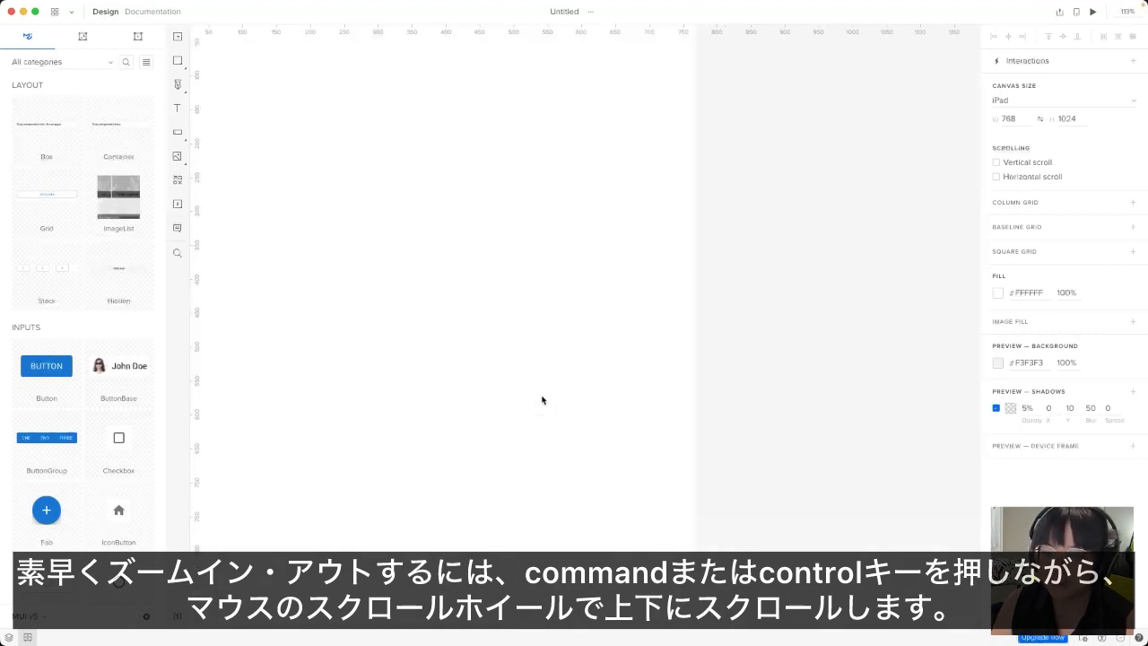
scroll(542, 400, "down", 4)
scroll(541, 400, "up", 4)
scroll(542, 401, "up", 4)
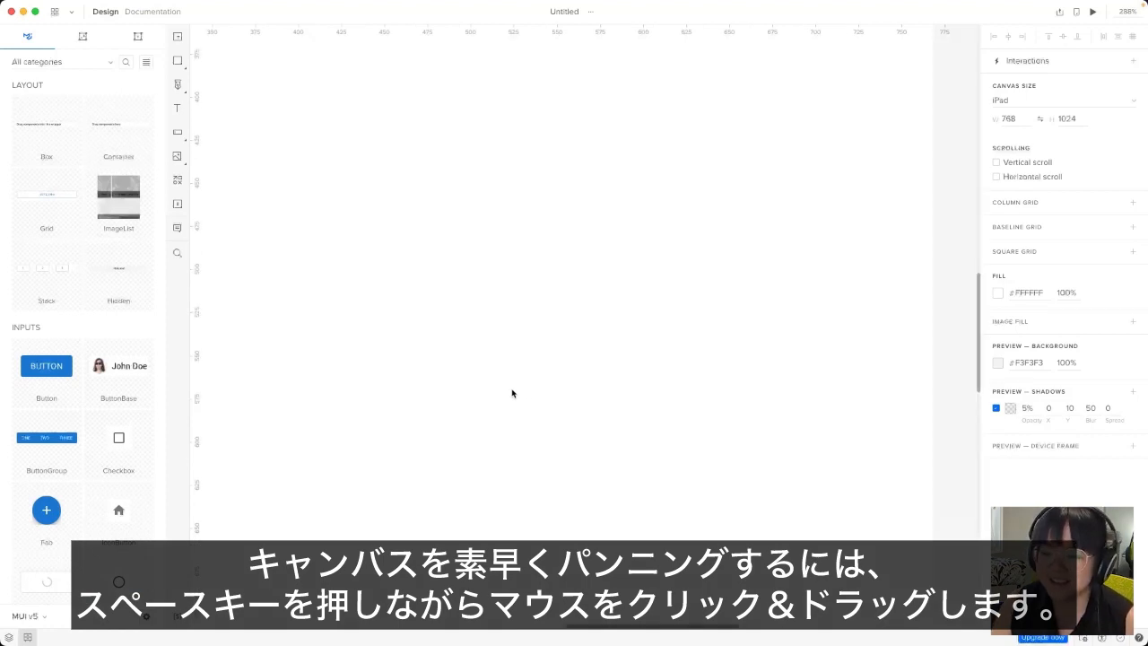
left_click_drag(457, 374, 669, 421)
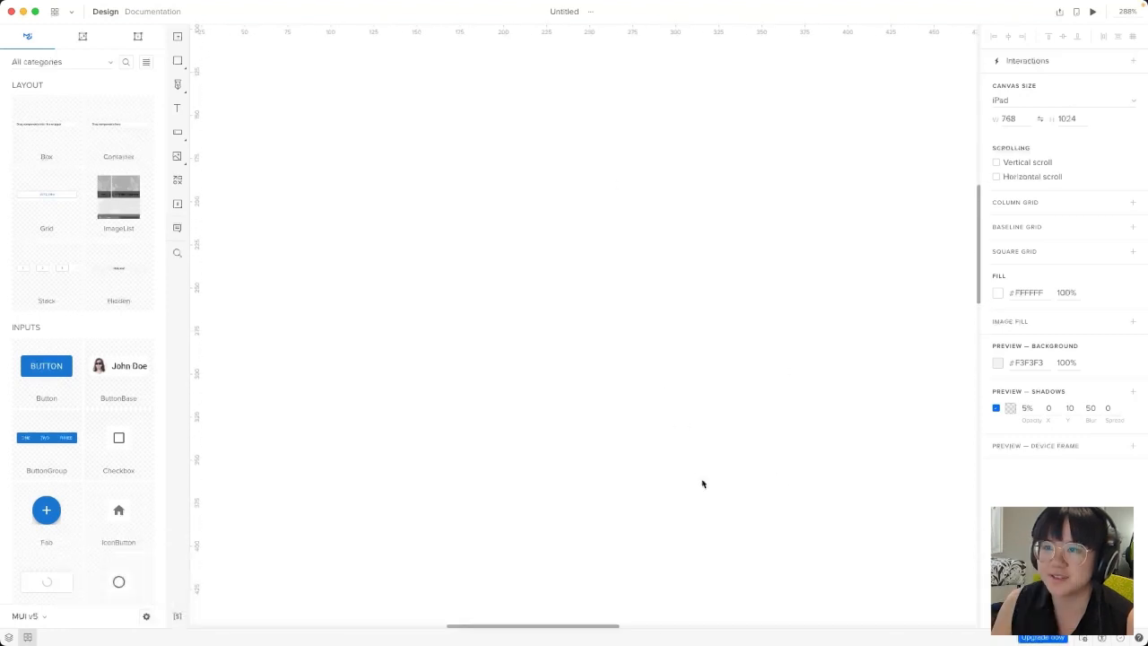
scroll(700, 469, "down", 3)
left_click_drag(389, 473, 619, 410)
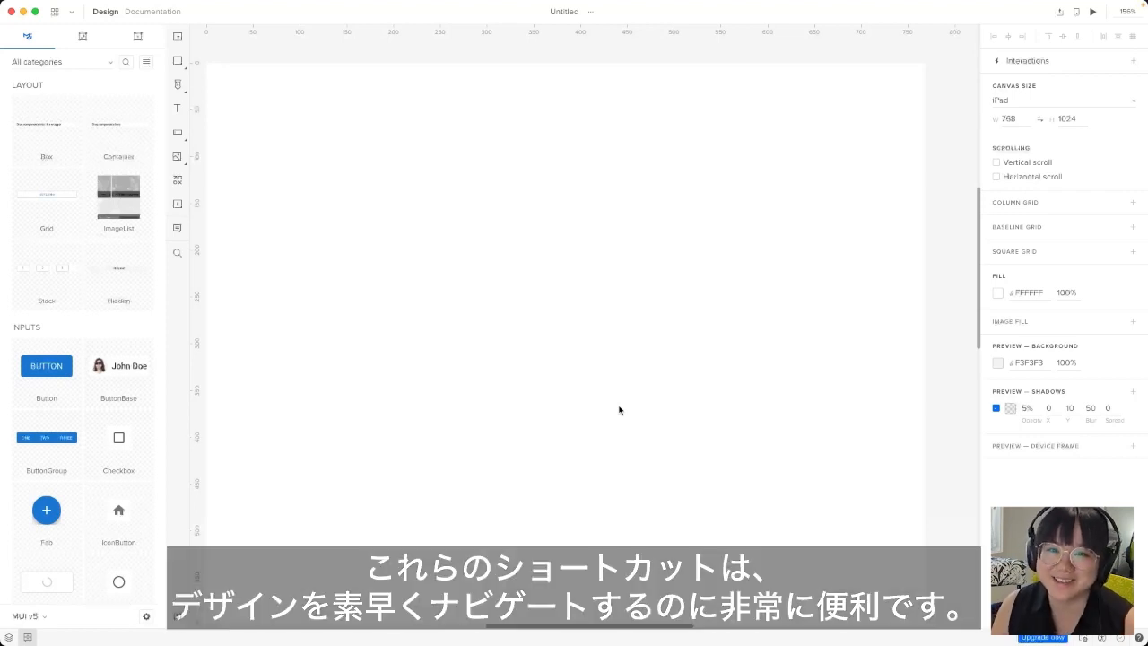
Step: Check the MUI v5 library's patterns and return to its components
left_click(137, 37)
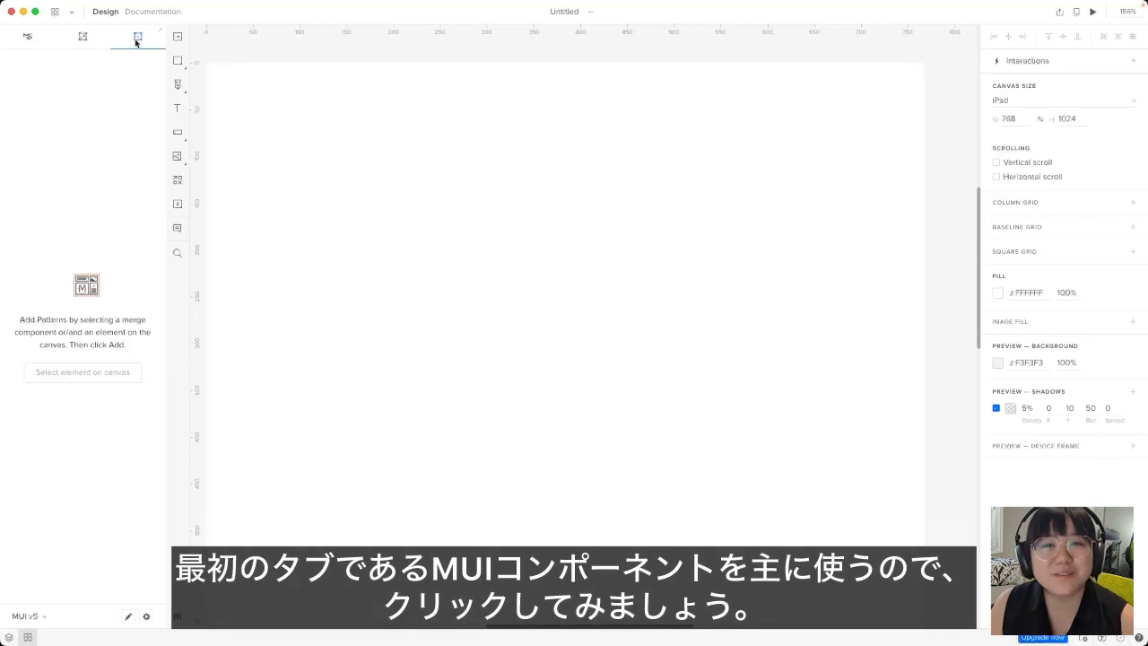
left_click(33, 41)
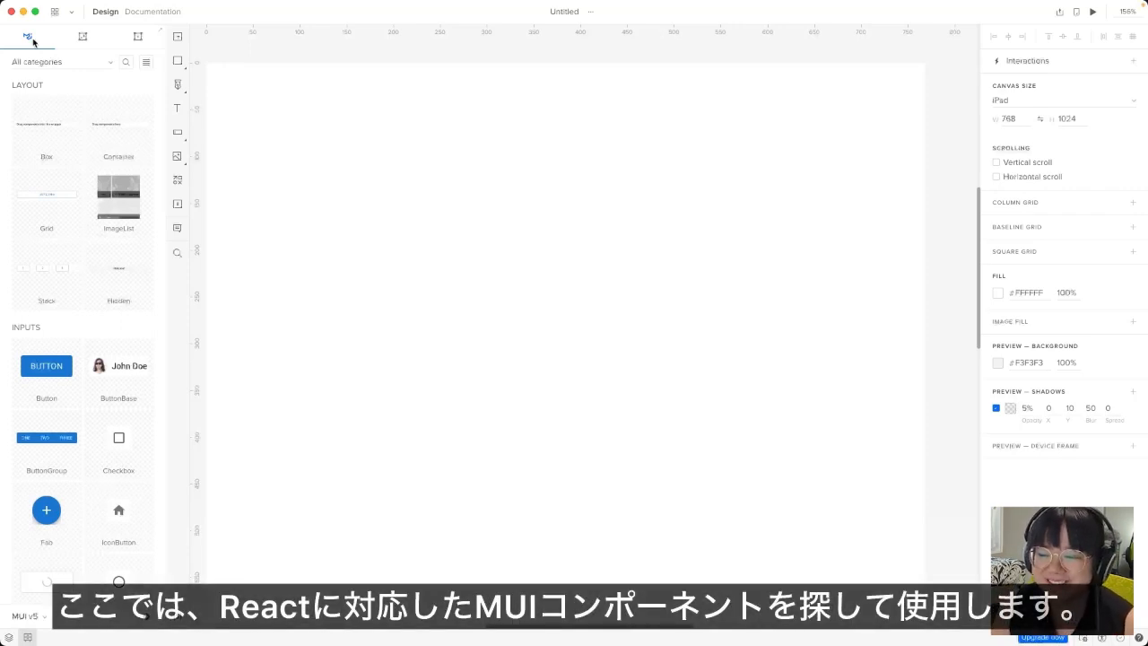
Step: Browse the colors, text styles, assets and components of the Foundation library and return to the MUI v5 library
left_click(34, 619)
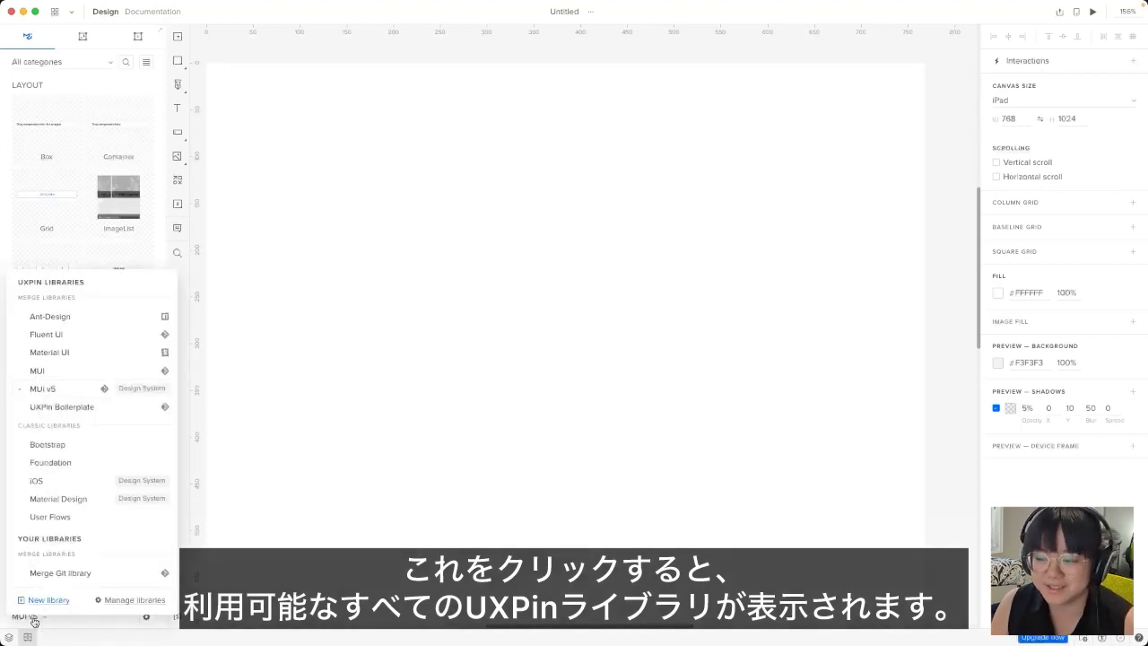
left_click(50, 463)
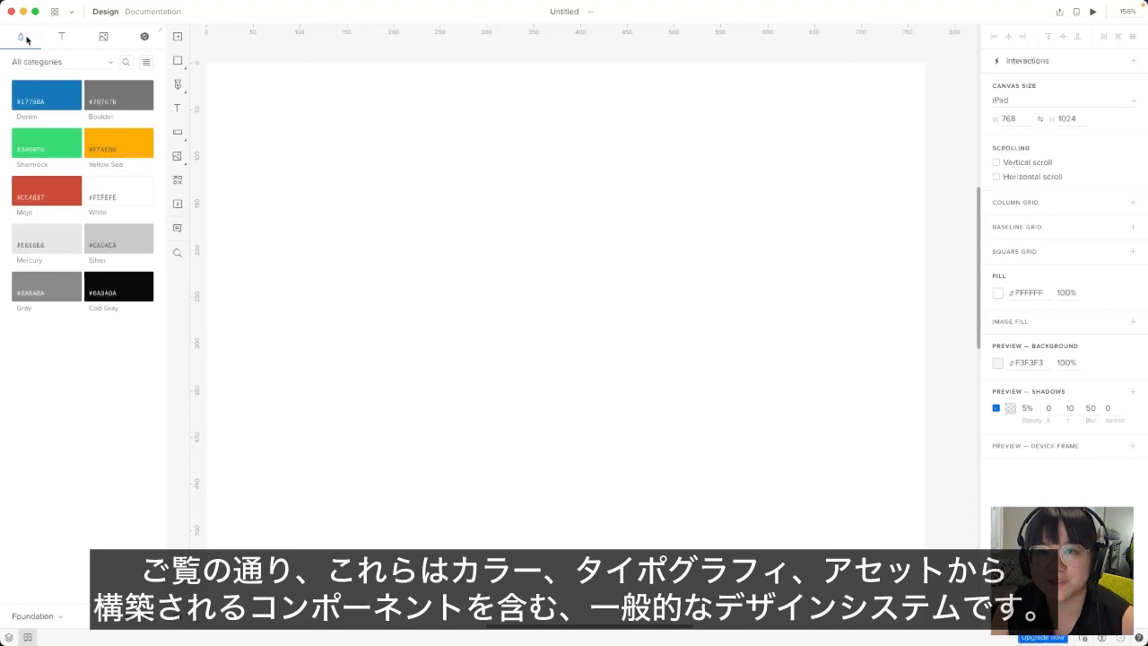
left_click(62, 36)
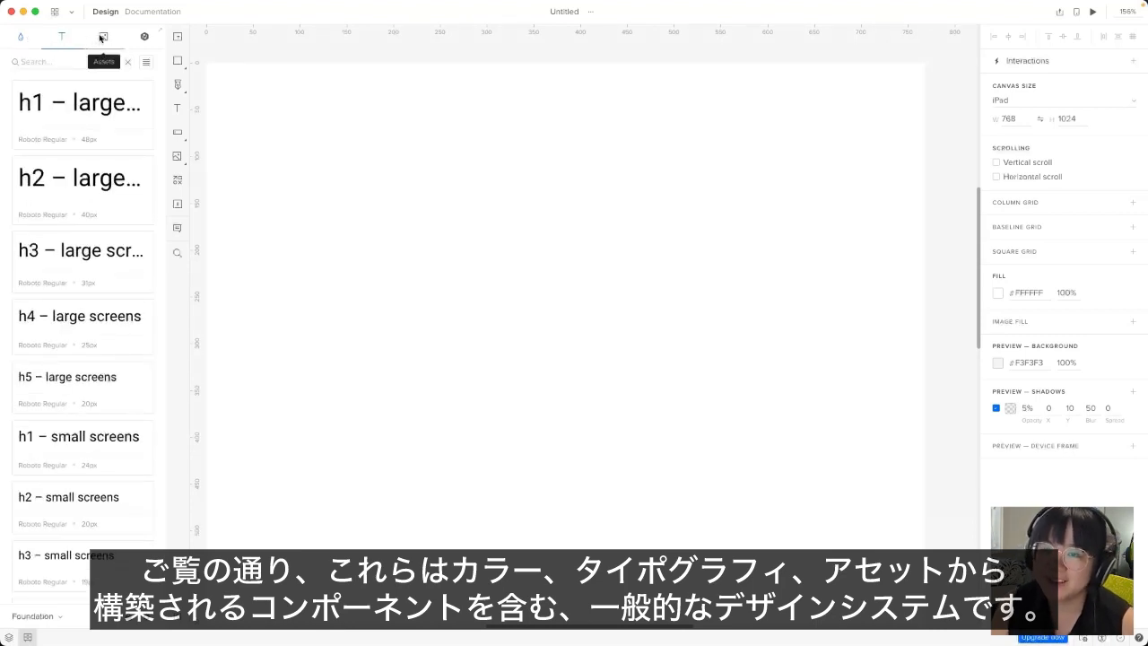
left_click(102, 36)
left_click(144, 38)
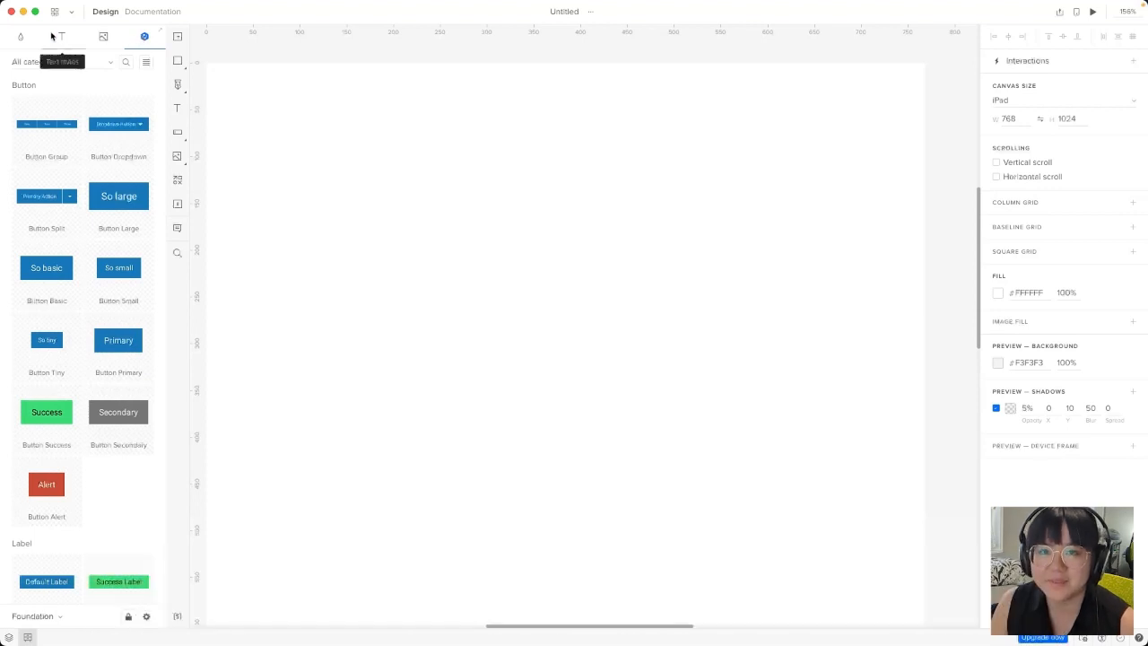
left_click(21, 37)
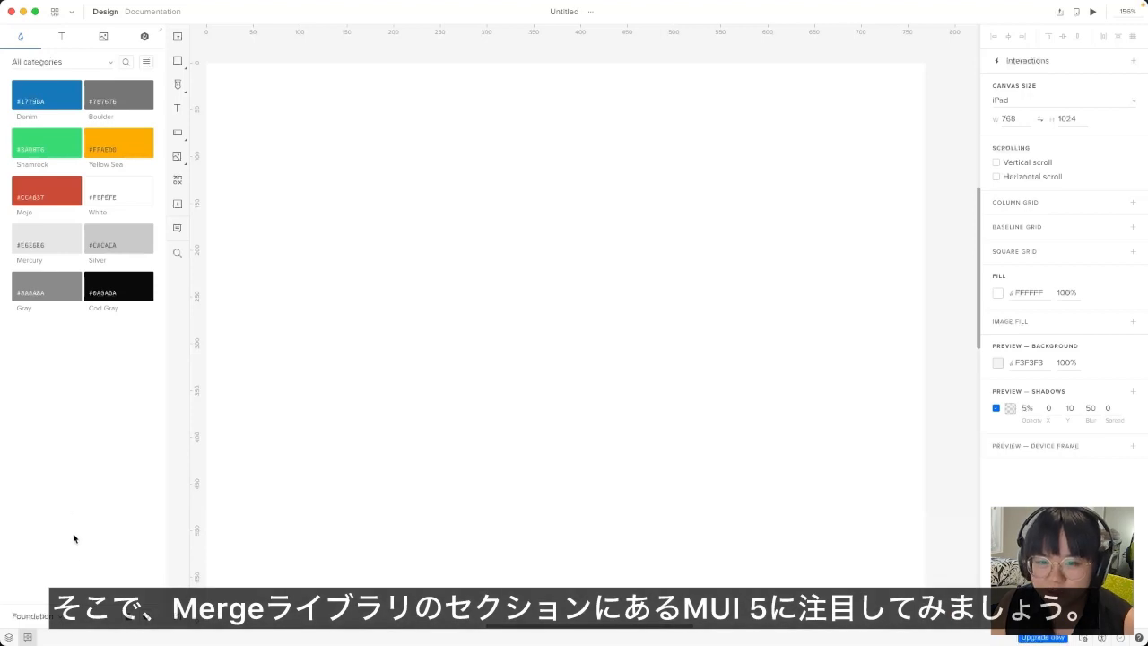
left_click(49, 619)
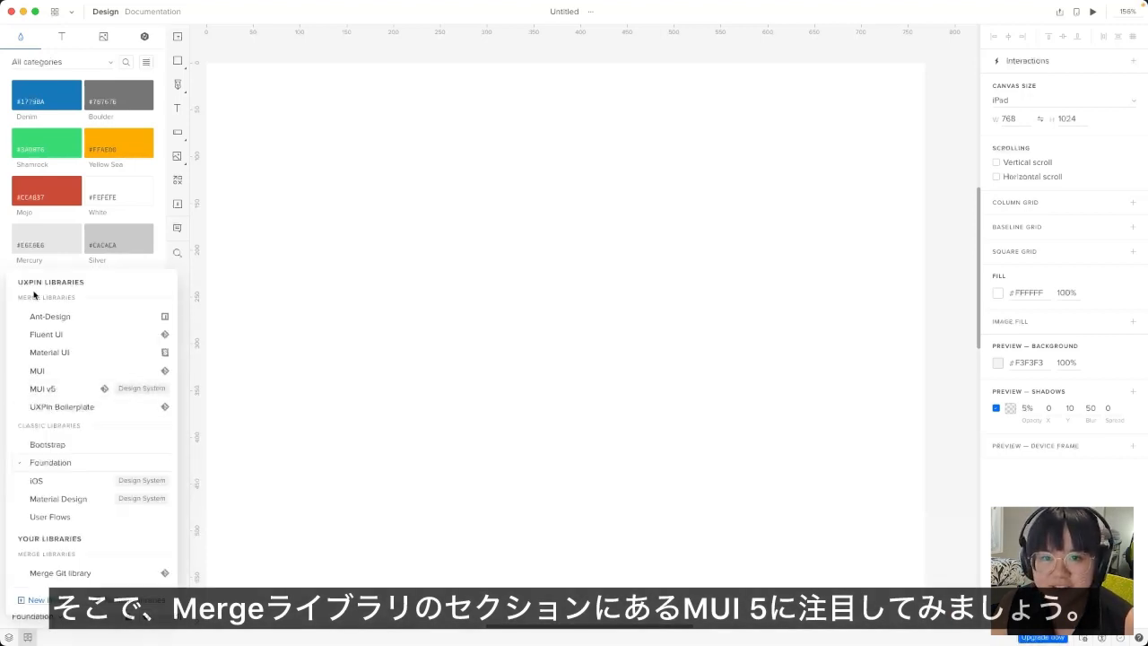
left_click(51, 389)
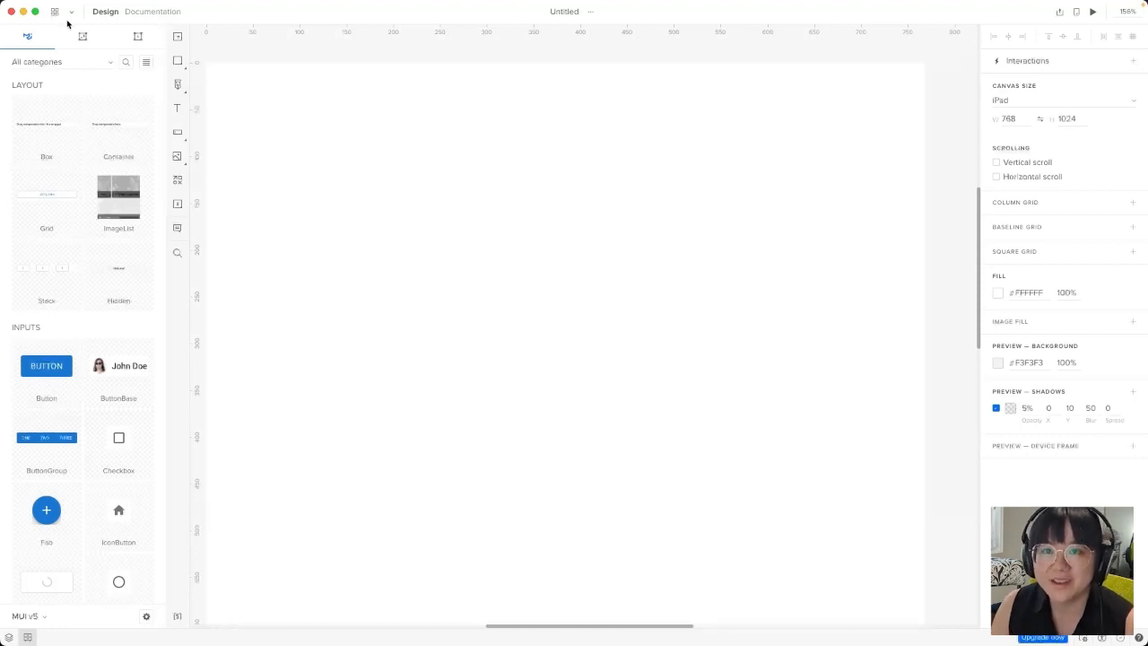
Step: Search the library for "card", add the Card component to the canvas and position it at about X 234, Y 107
left_click(125, 66)
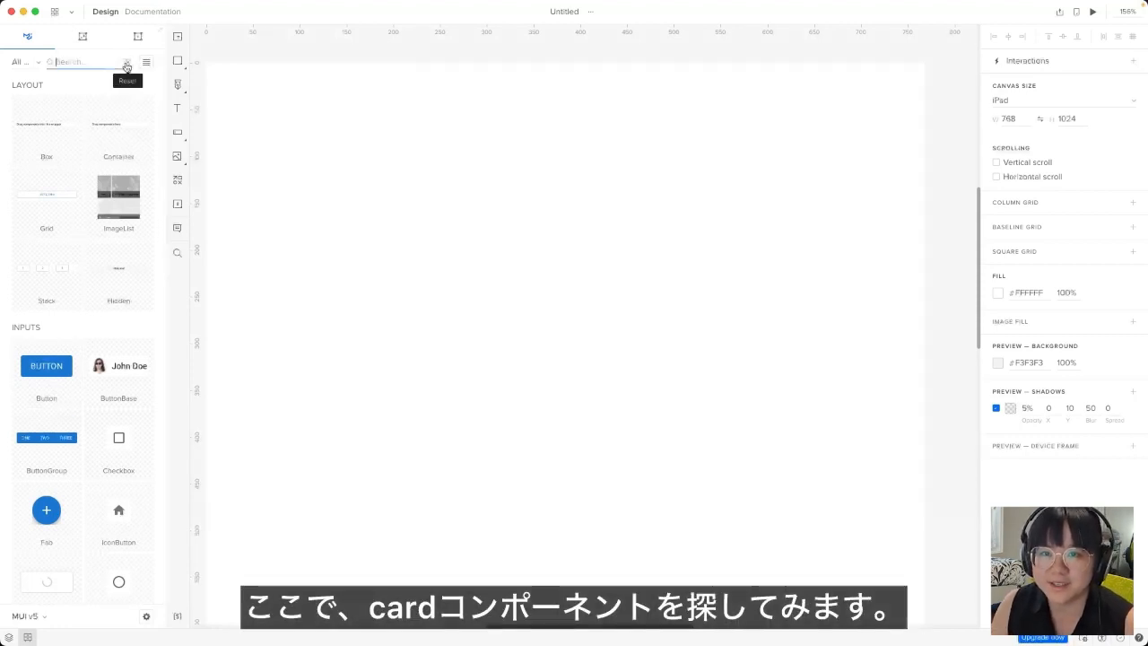
type("card")
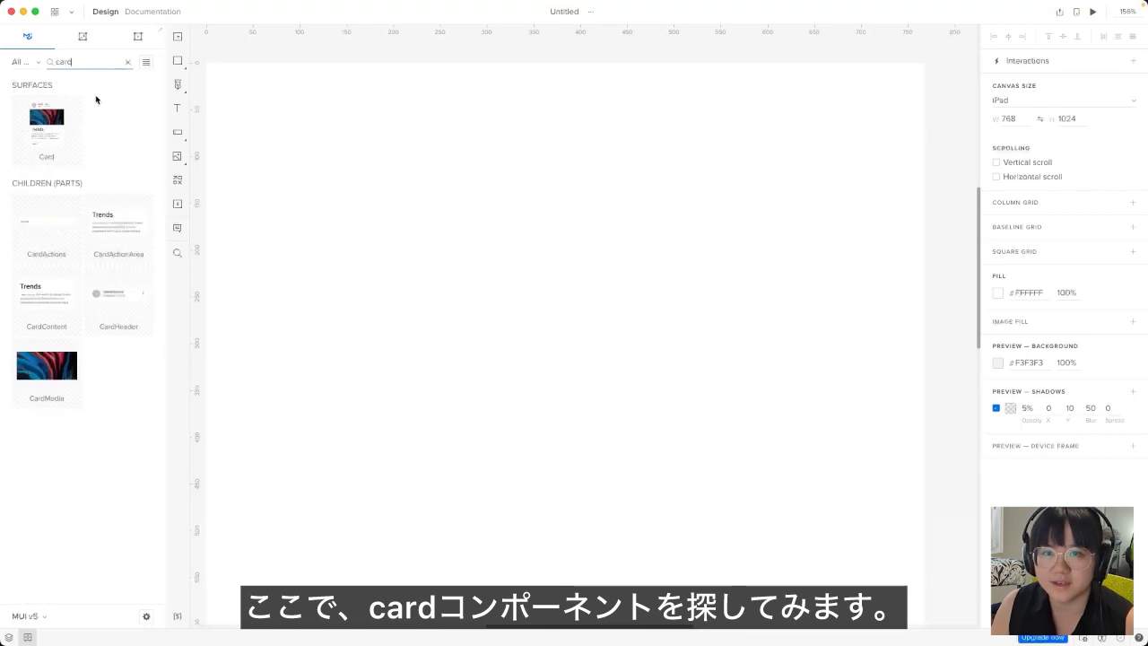
left_click(55, 142)
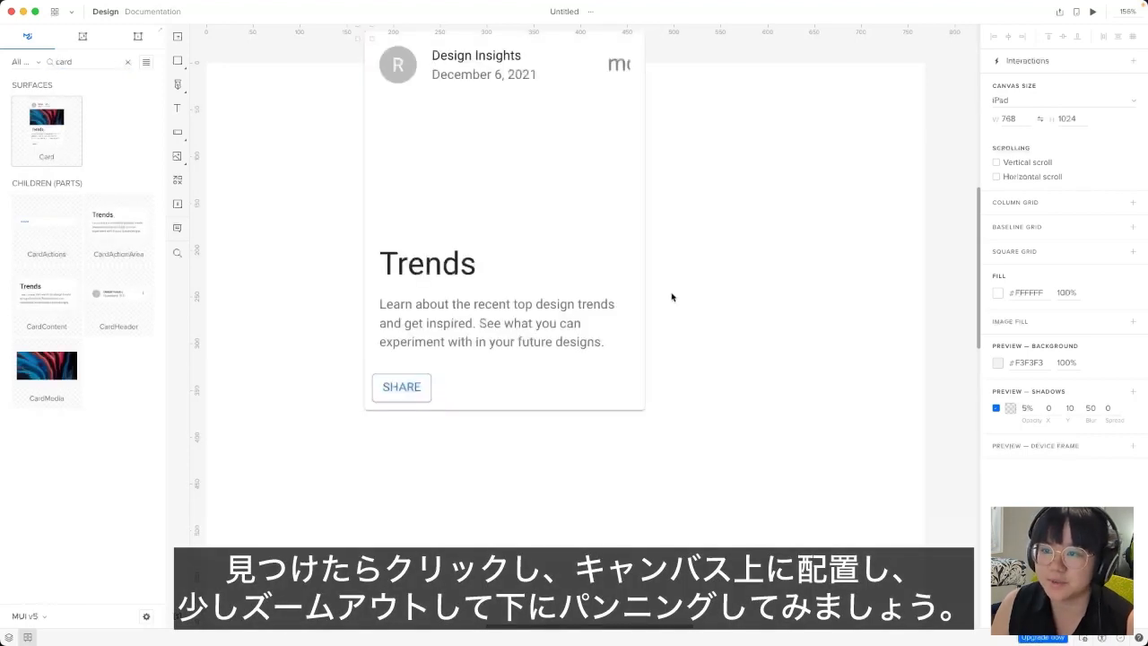
scroll(599, 269, "down", 1)
scroll(637, 270, "down", 1)
scroll(637, 269, "down", 2)
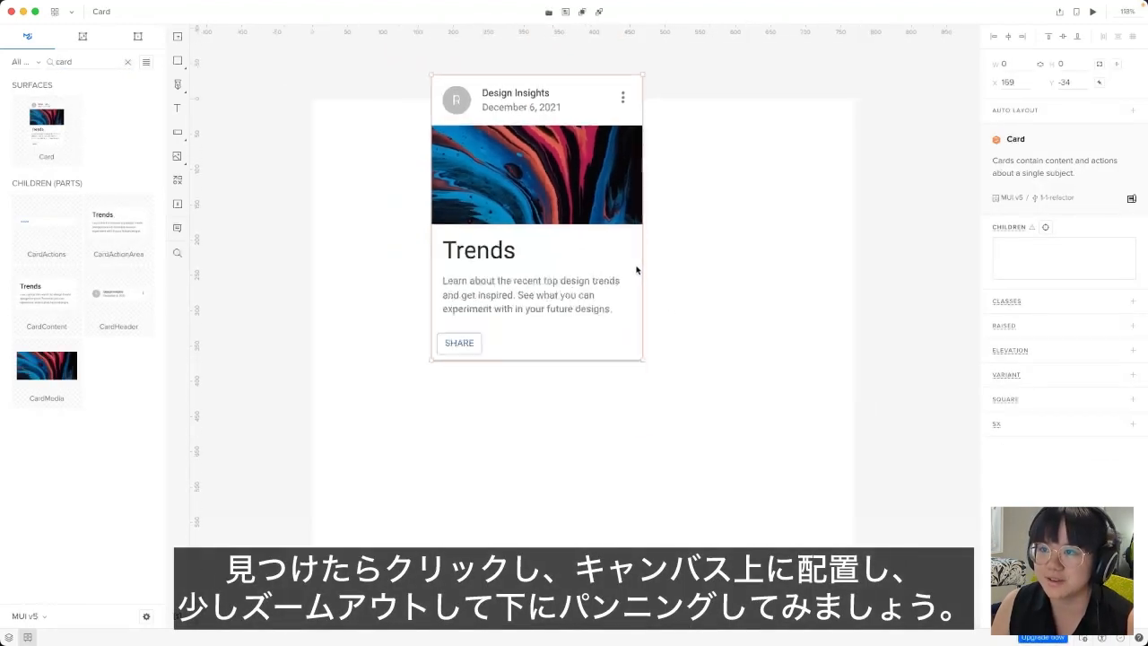
scroll(655, 265, "down", 2)
left_click_drag(518, 192, 565, 291)
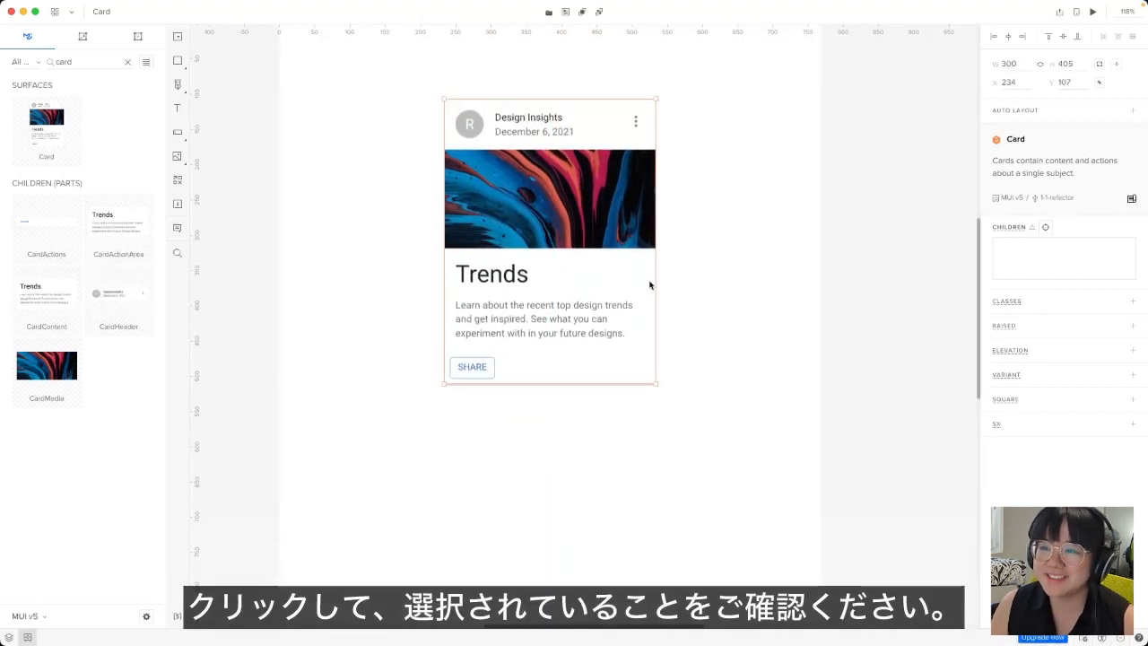
Step: Deselect and reselect the card to examine its selection outline
left_click(732, 268)
left_click(616, 272)
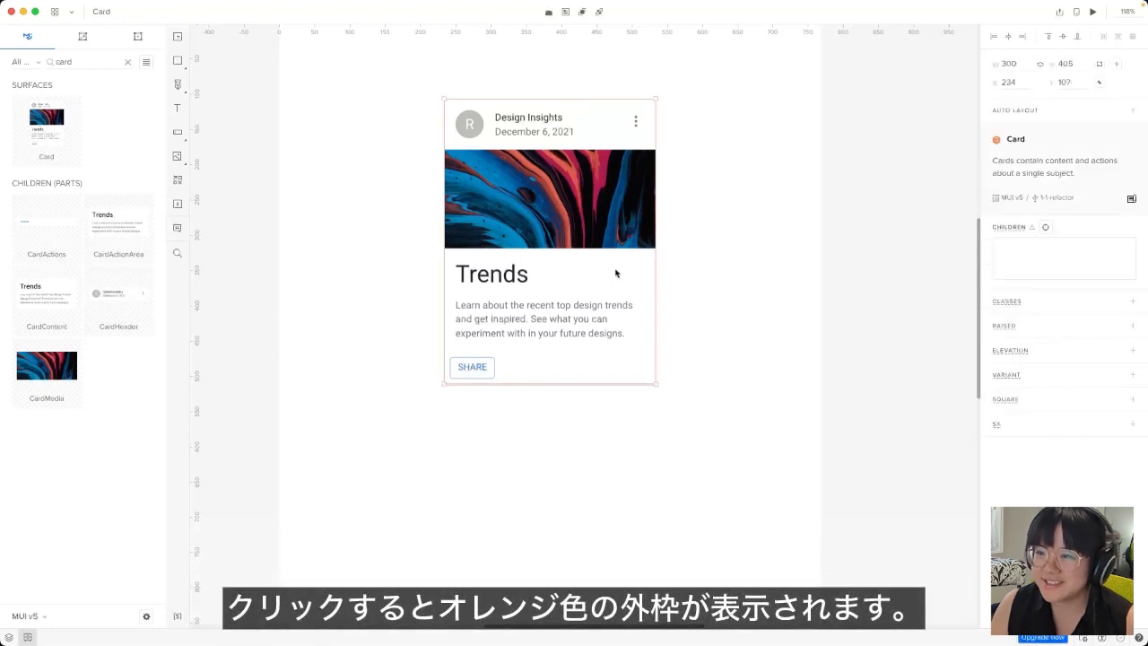
left_click(695, 279)
left_click(607, 272)
left_click(584, 267)
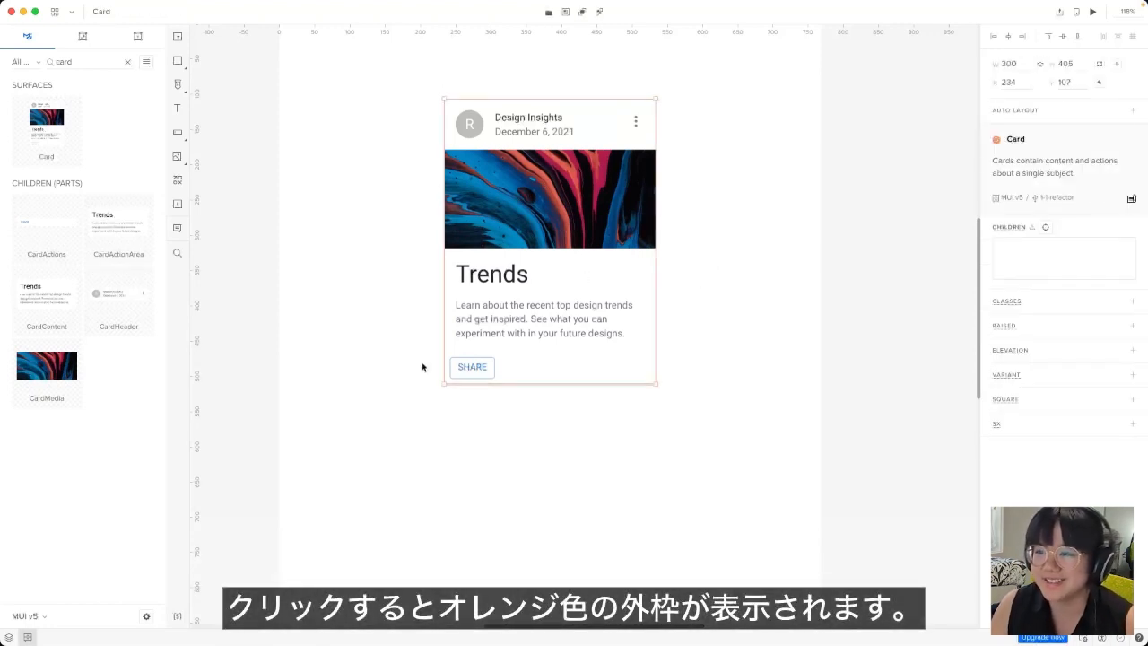
Step: Move the card to about X 242, Y 134 and leave it selected
mouse_move(643, 290)
left_mouse_down()
mouse_move(624, 310)
mouse_move(649, 306)
left_mouse_up()
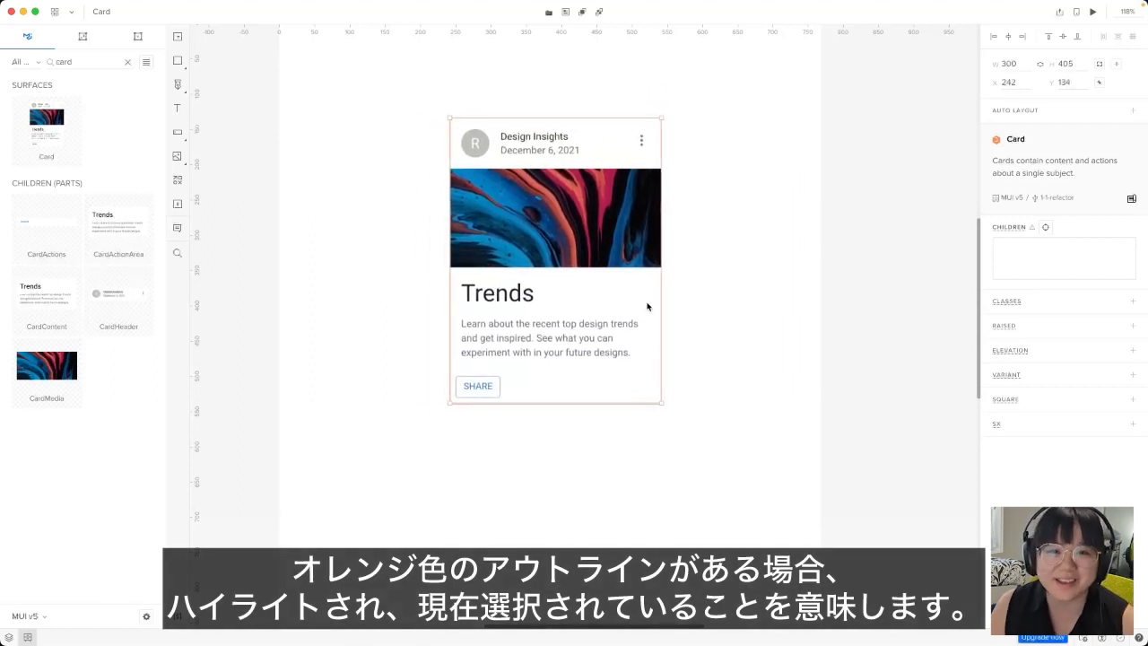
left_click(700, 302)
left_click(625, 300)
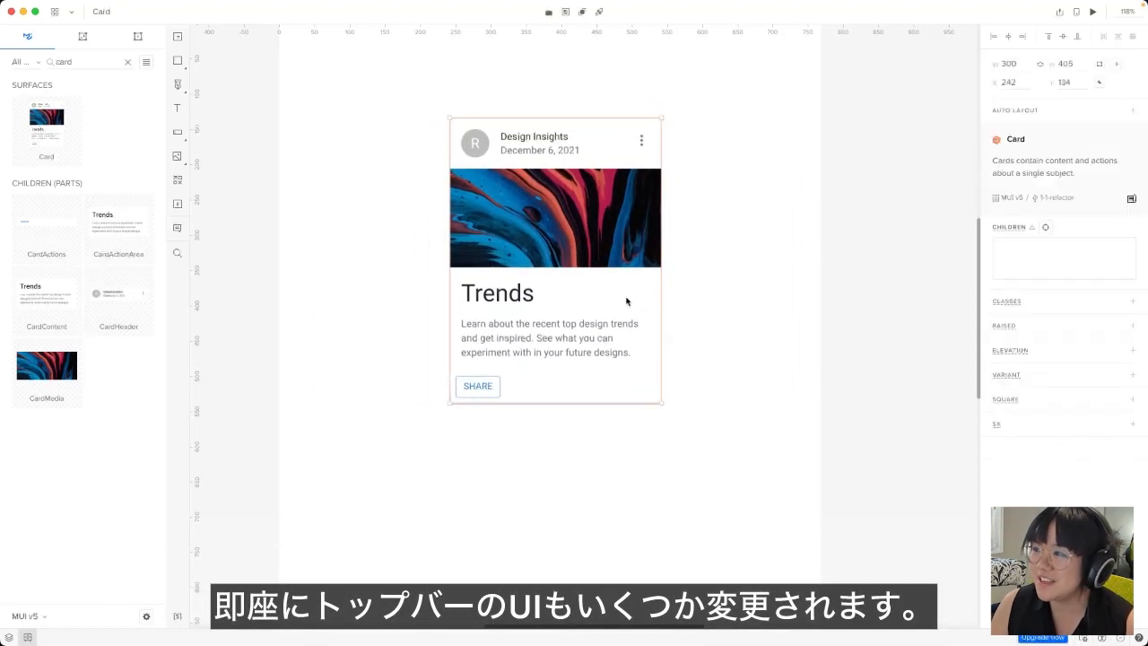
left_click(693, 299)
left_click(618, 288)
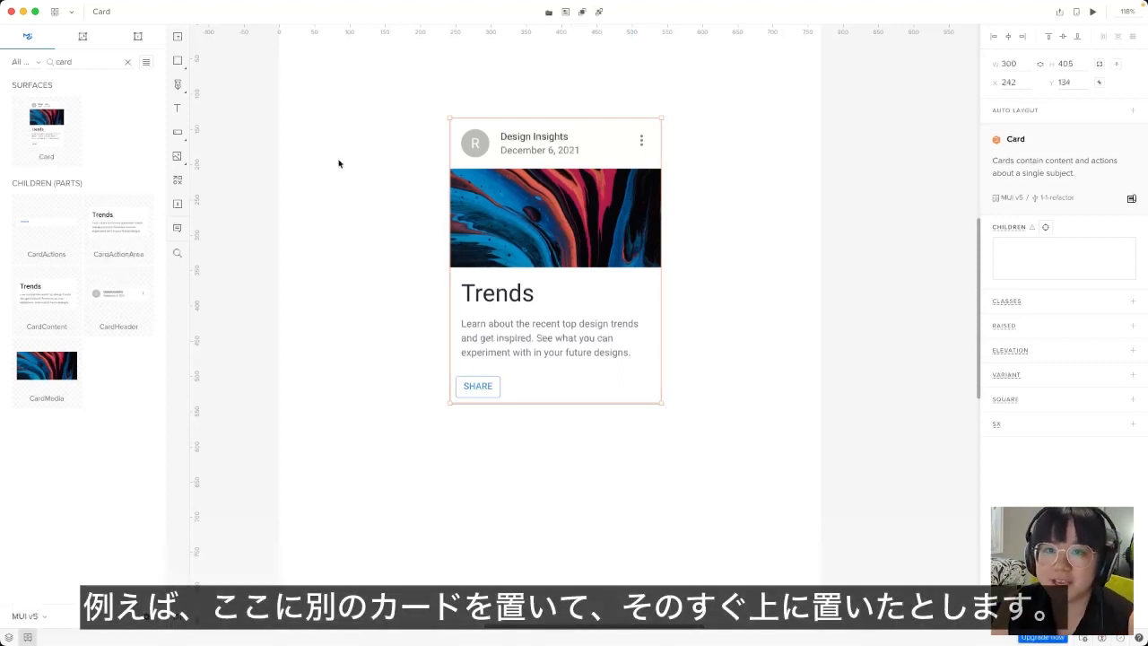
Step: Add a second Card overlapping the first at about X 38, Y 394, and try sending it to the back and to the front
left_click_drag(47, 124, 307, 243)
left_click_drag(389, 156, 514, 387)
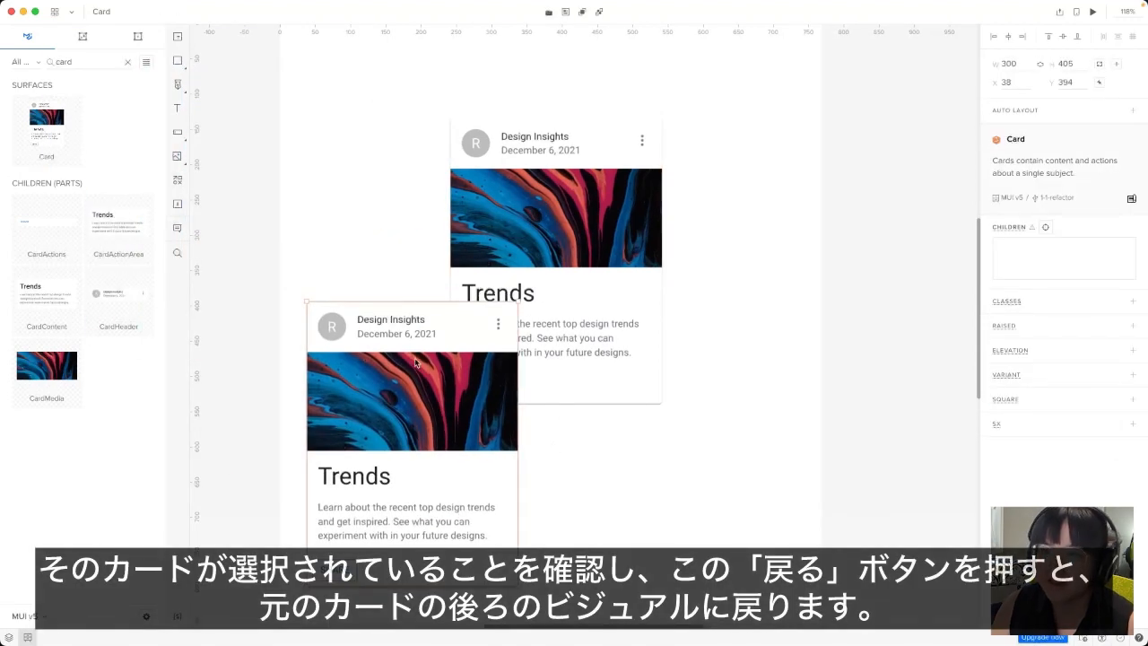
left_click(600, 14)
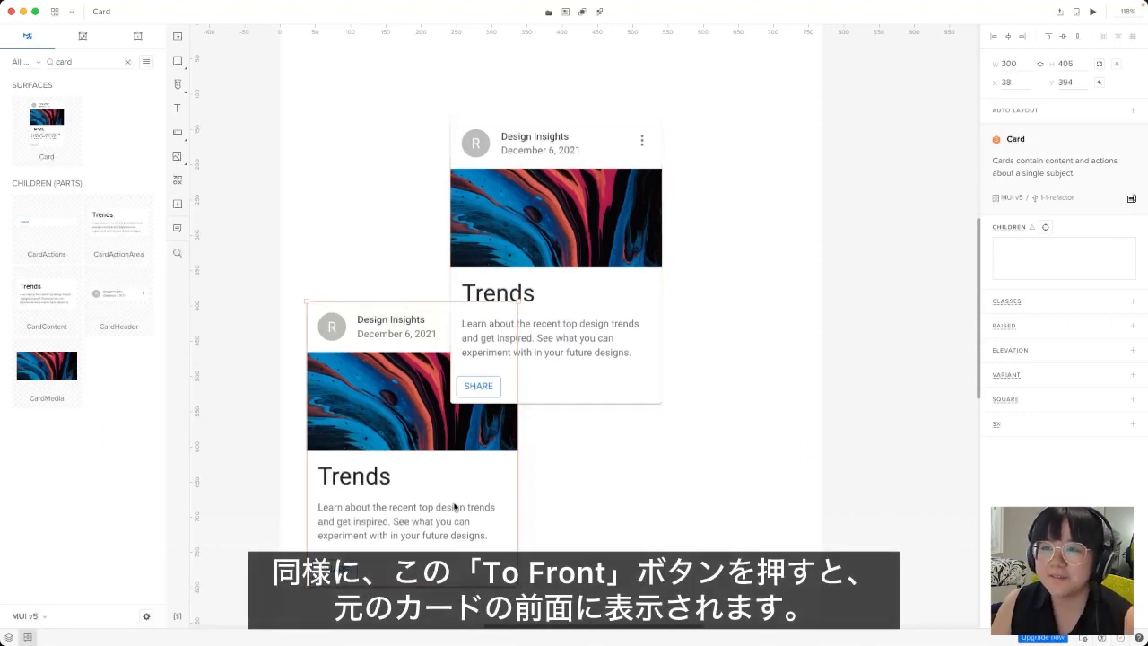
left_click(584, 13)
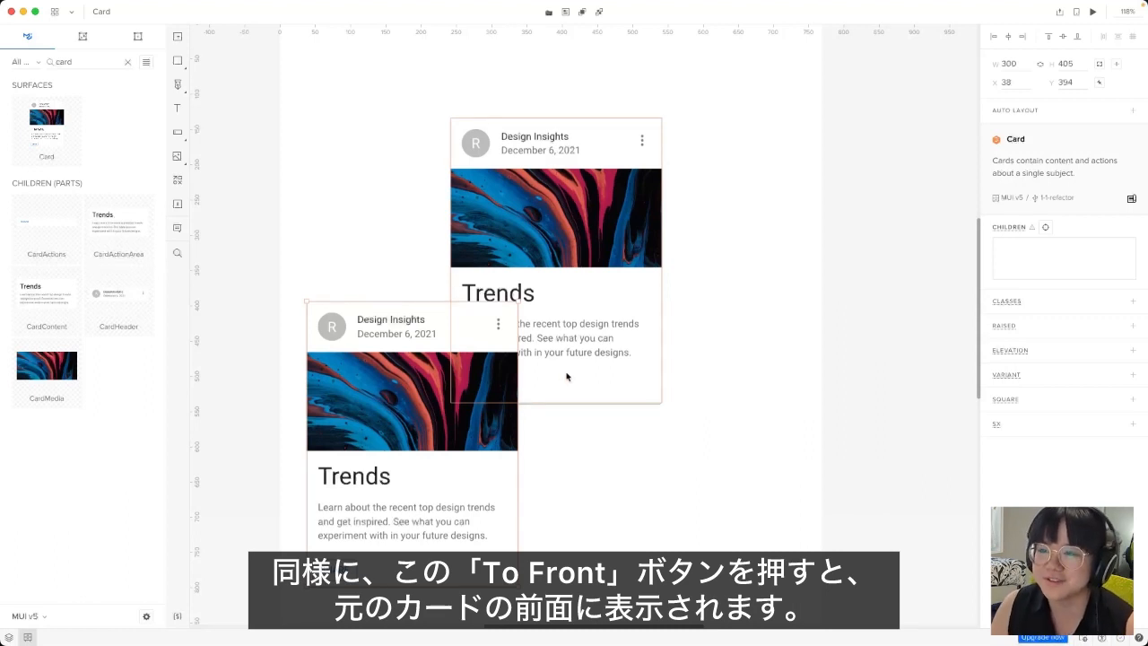
Step: Move the second card off the canvas to about X -322, Y 128 and open the data-filling options
left_click_drag(469, 530, 216, 344)
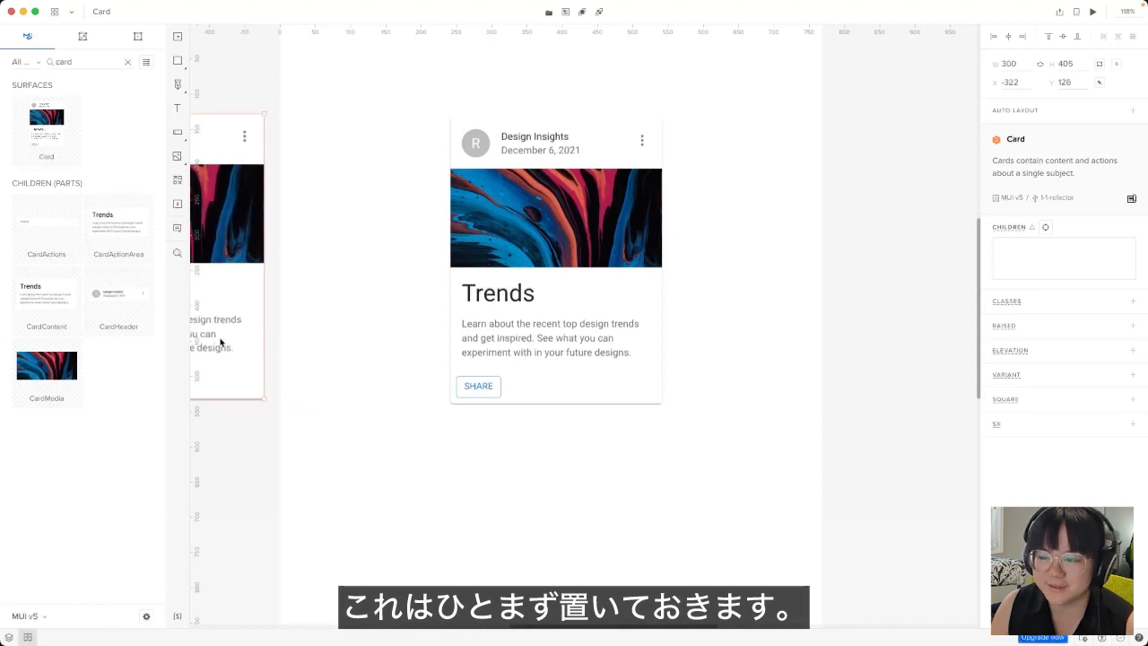
left_click(566, 12)
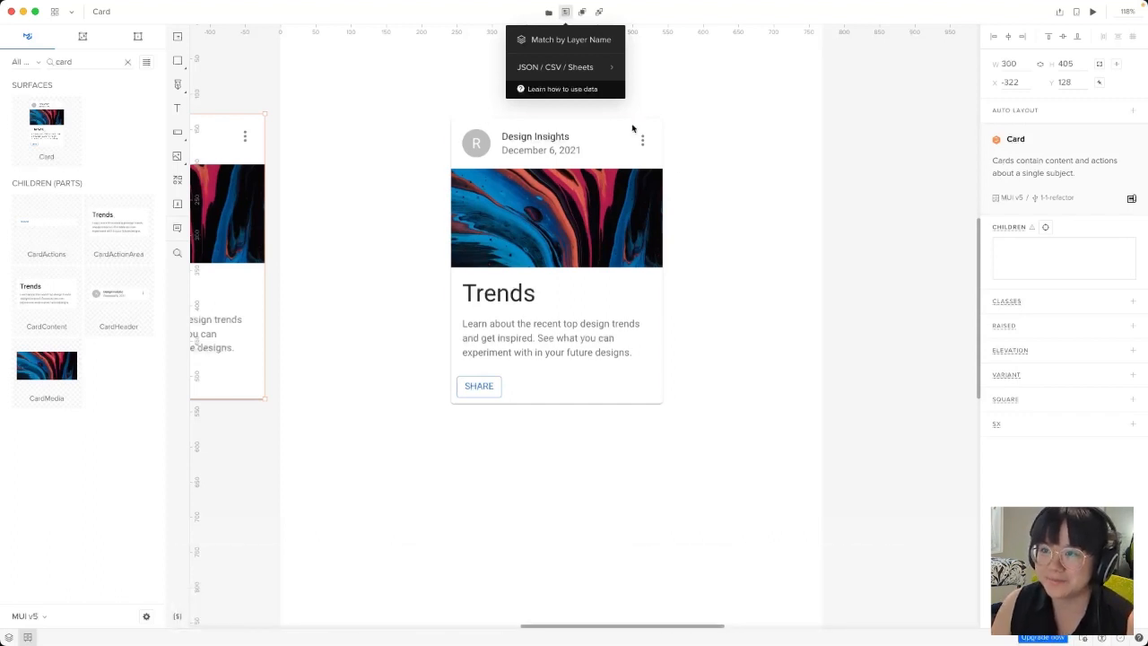
Step: Select the first card and move it to about X 225, Y 218 on the canvas
left_click(636, 131)
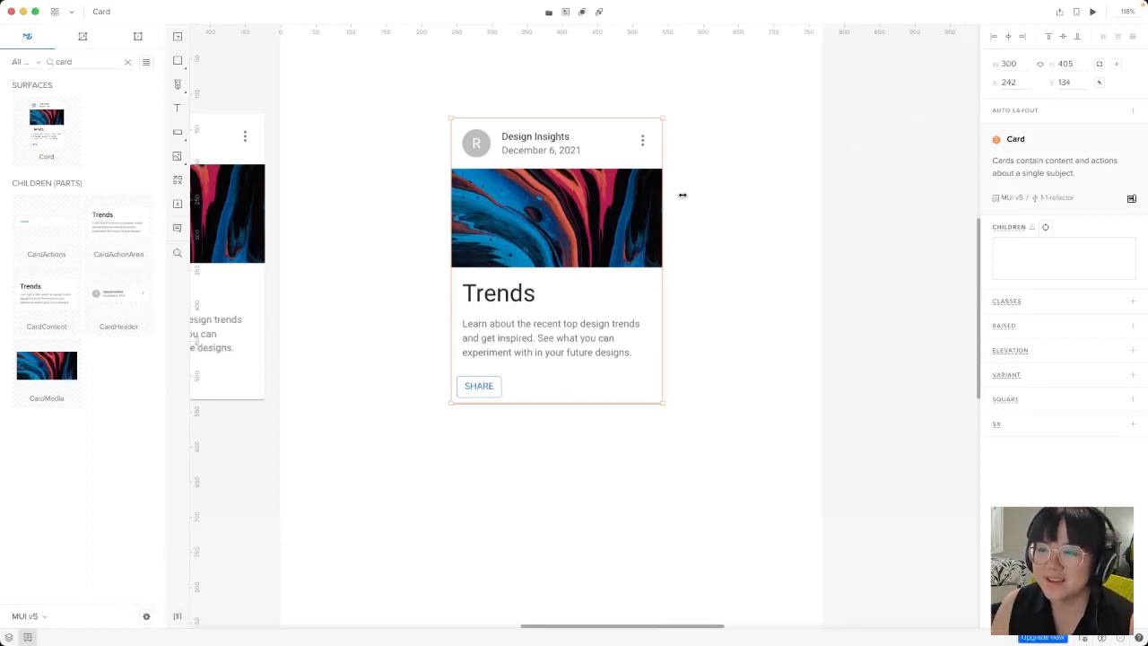
scroll(721, 234, "up", 3)
scroll(721, 233, "down", 5)
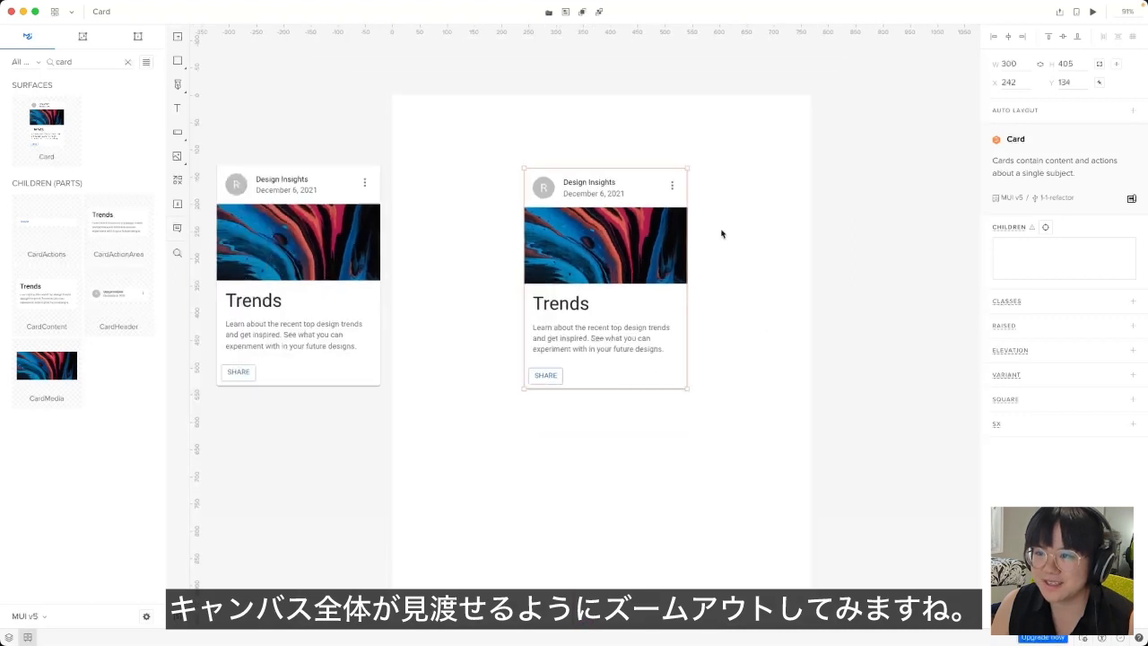
left_click_drag(699, 360, 724, 371)
scroll(738, 379, "right", 1)
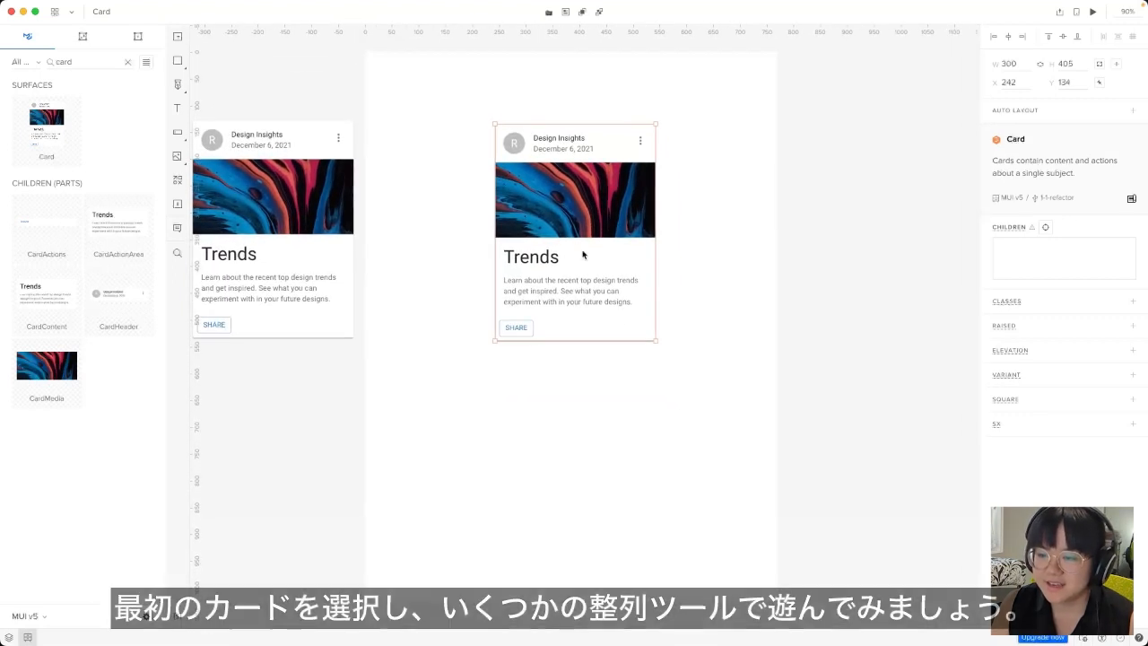
left_click_drag(590, 217, 584, 263)
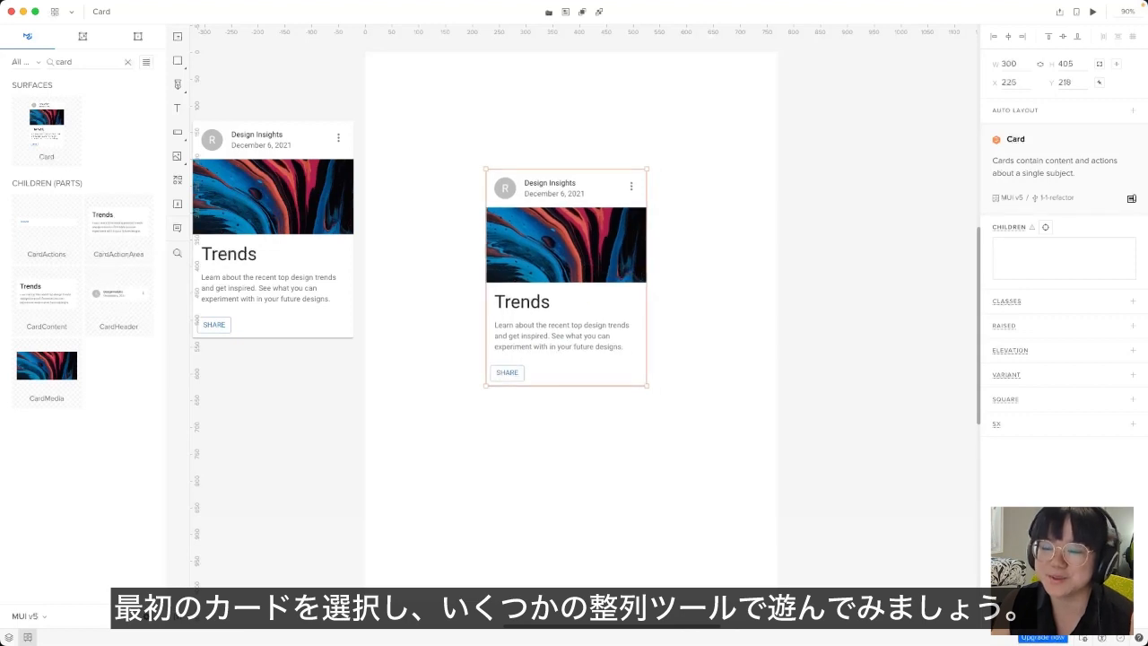
Step: Align the card to the canvas's left, right, top and bottom edges in turn
left_click(993, 39)
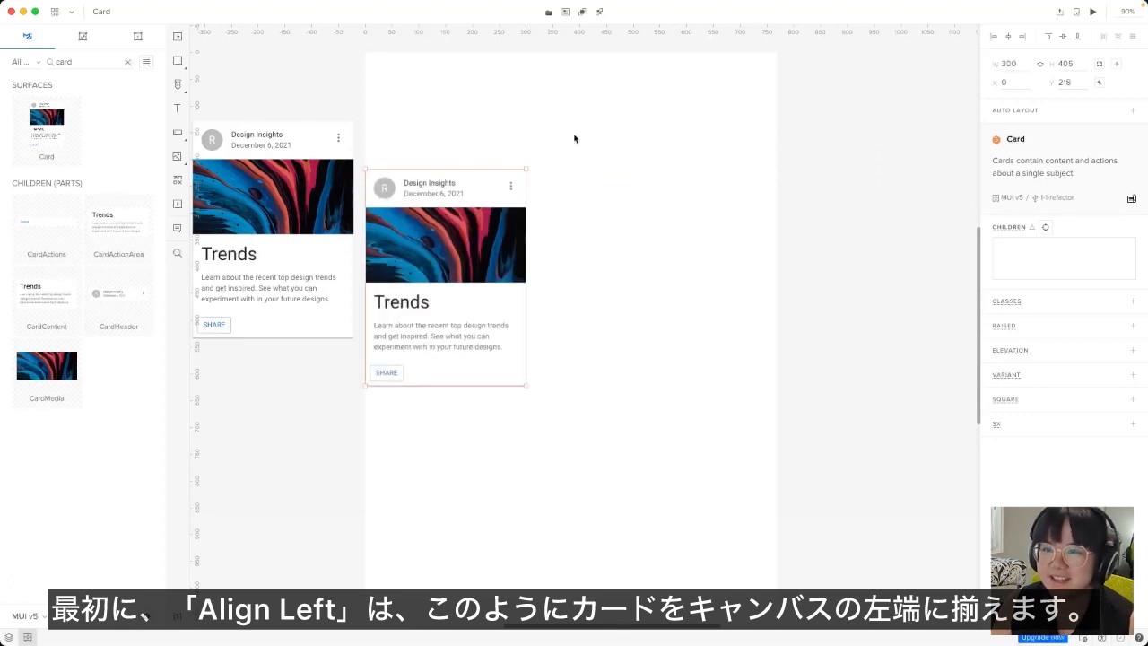
left_click(1022, 36)
left_click(1049, 37)
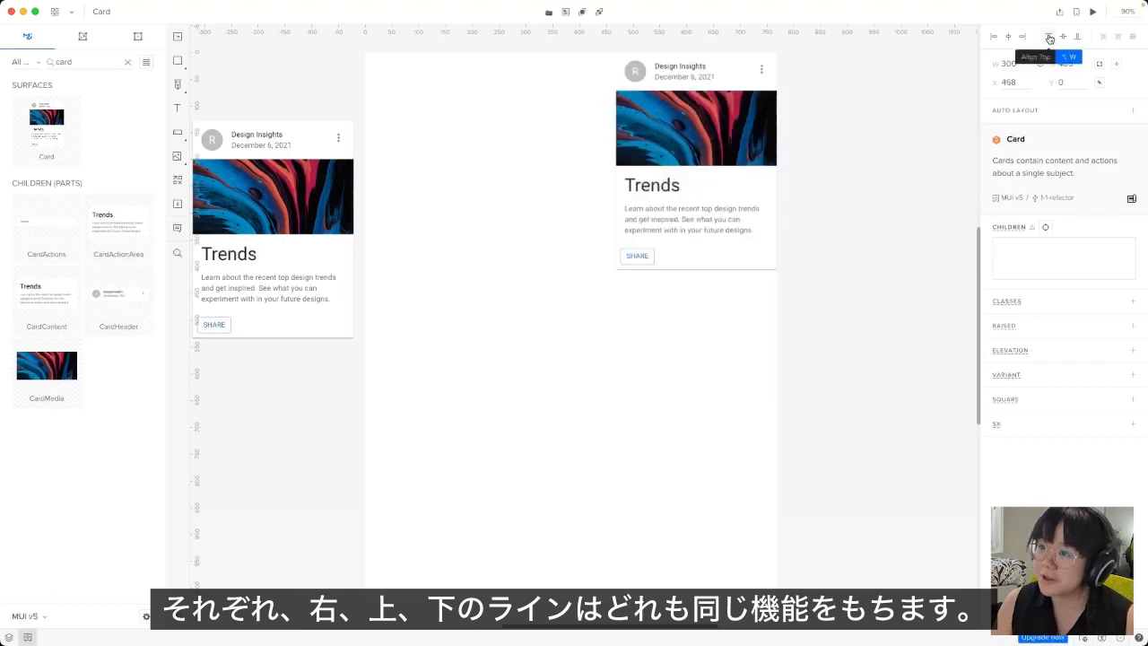
left_click(1078, 36)
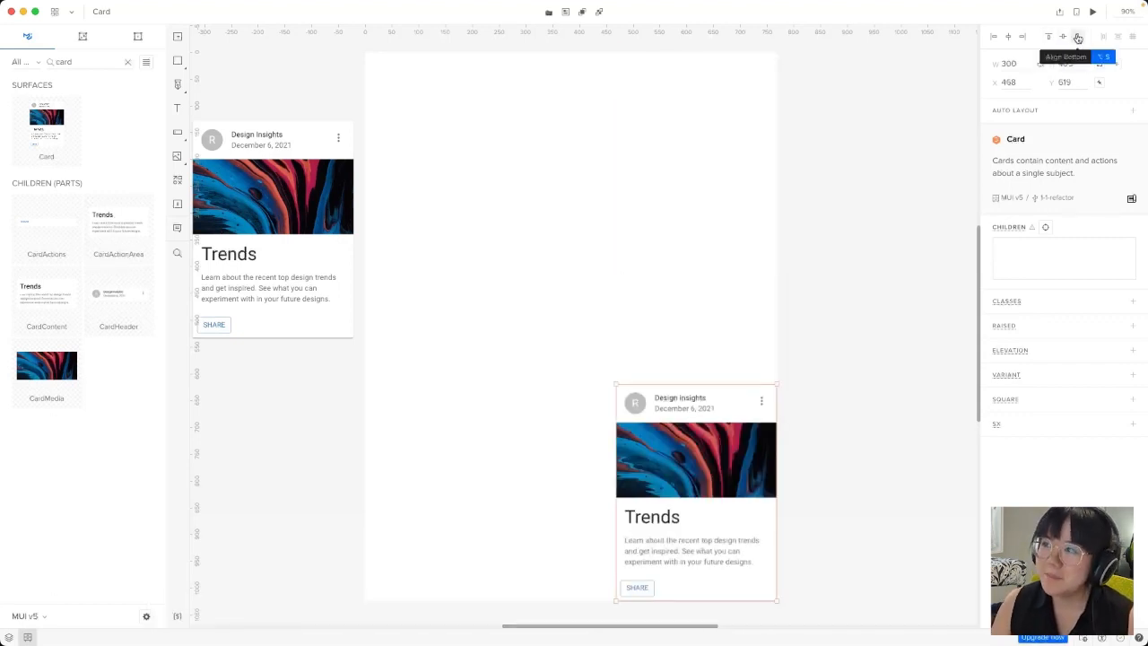
Step: Center the card horizontally and vertically on the canvas
left_click(1009, 39)
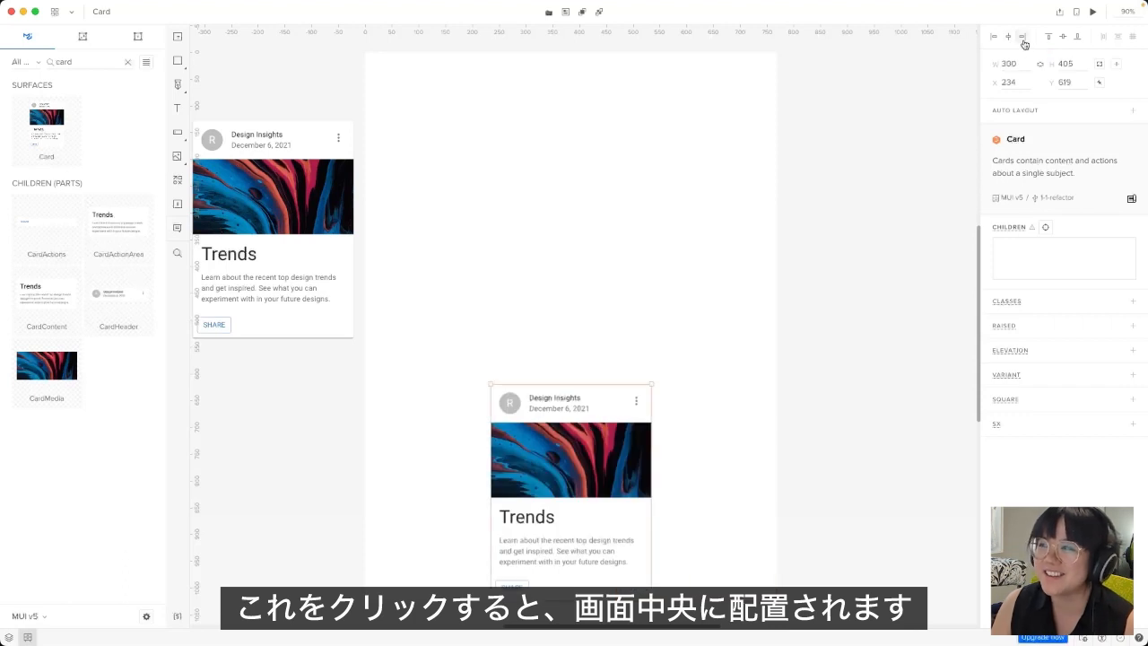
left_click(1064, 38)
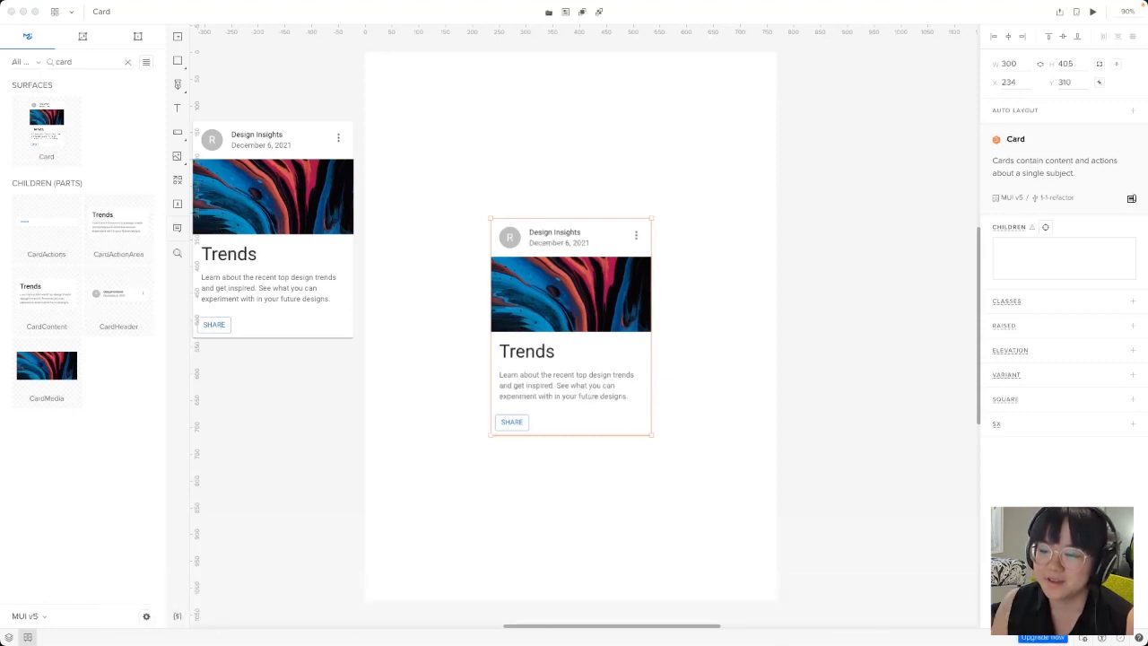
left_click(319, 221)
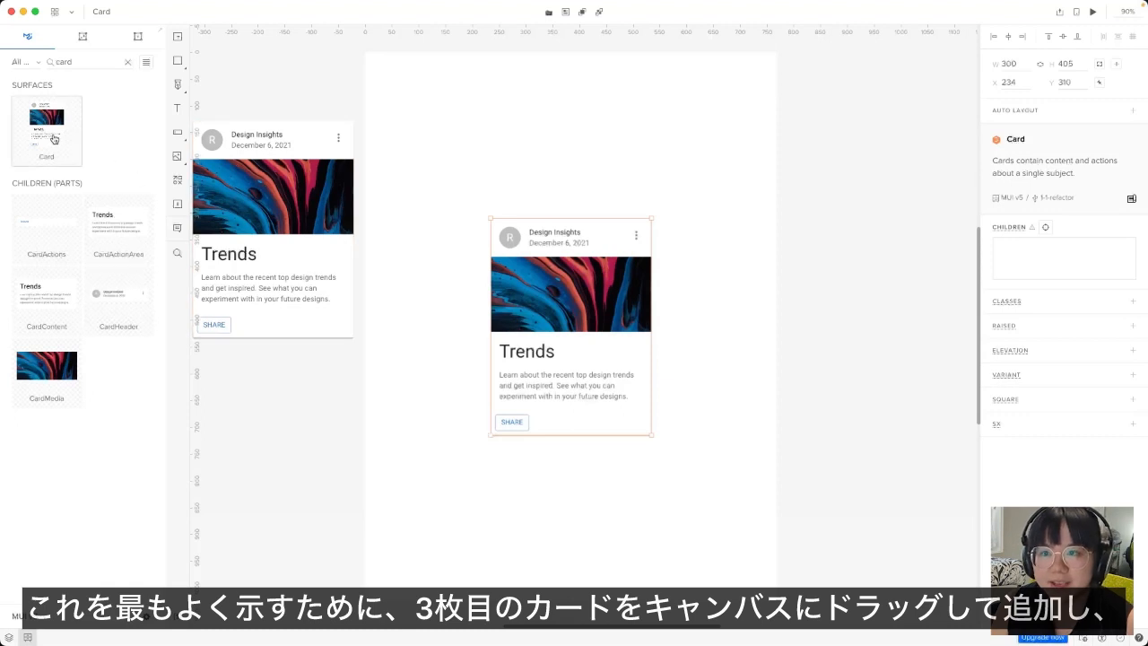
Step: Add a third Card to the right of the centered one and move the off-canvas card to about X -181, Y 284
left_click_drag(54, 139, 853, 238)
left_click(684, 339)
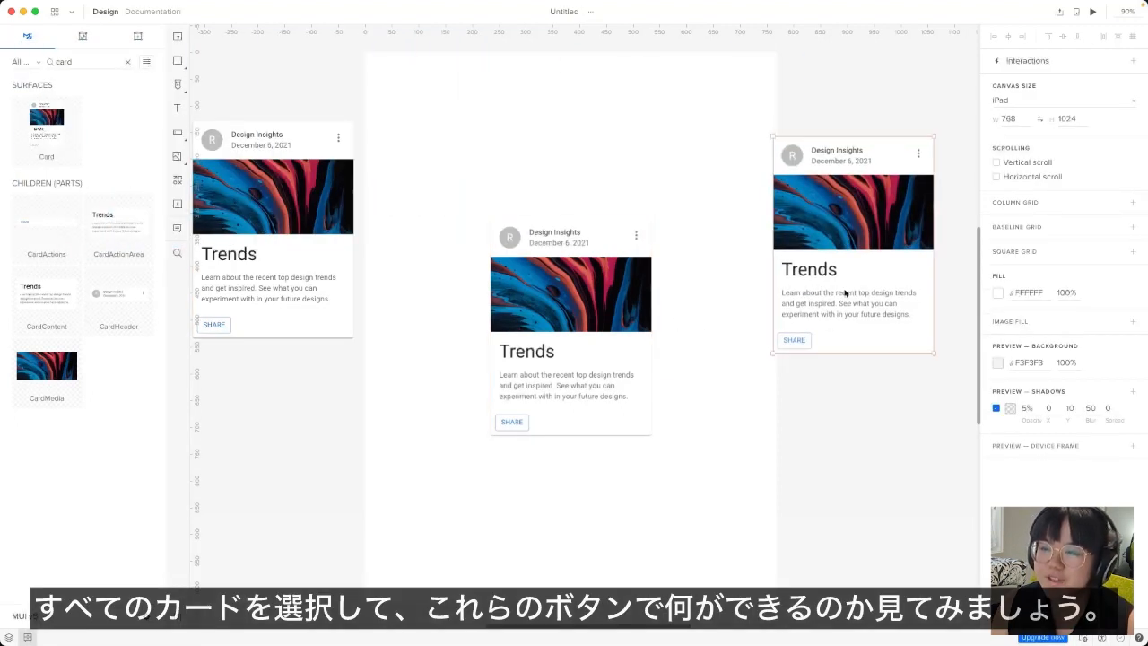
left_click_drag(846, 292, 795, 381)
left_click_drag(269, 300, 345, 384)
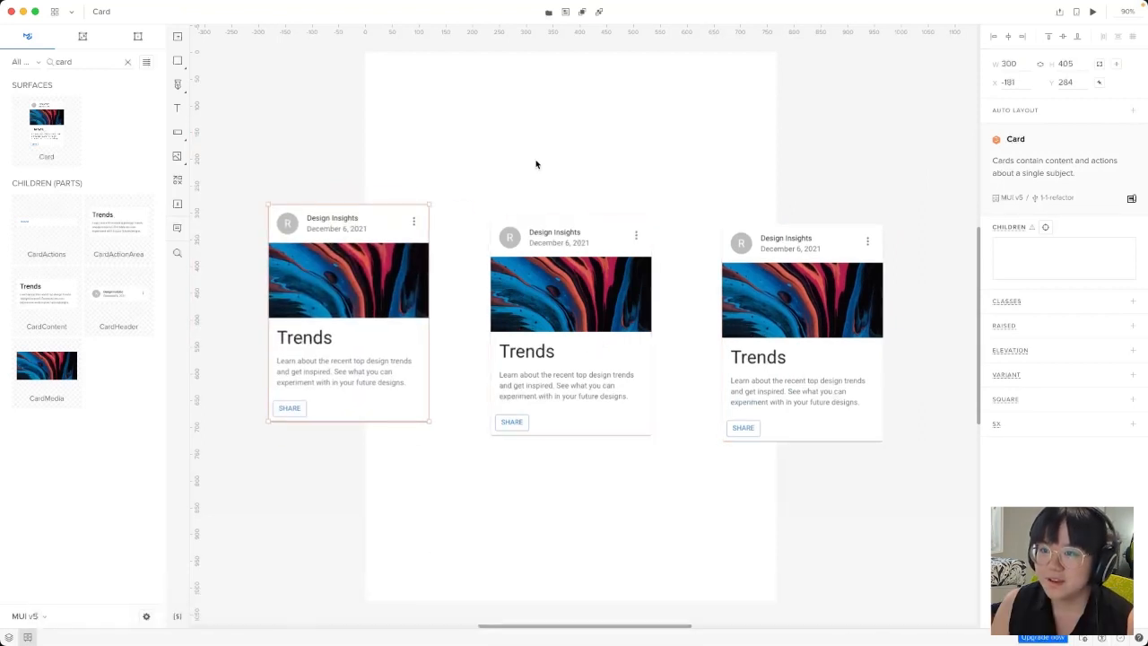
Step: Select all three cards with a selection area, clear the selection, and select them again one by one
left_click_drag(394, 139, 884, 441)
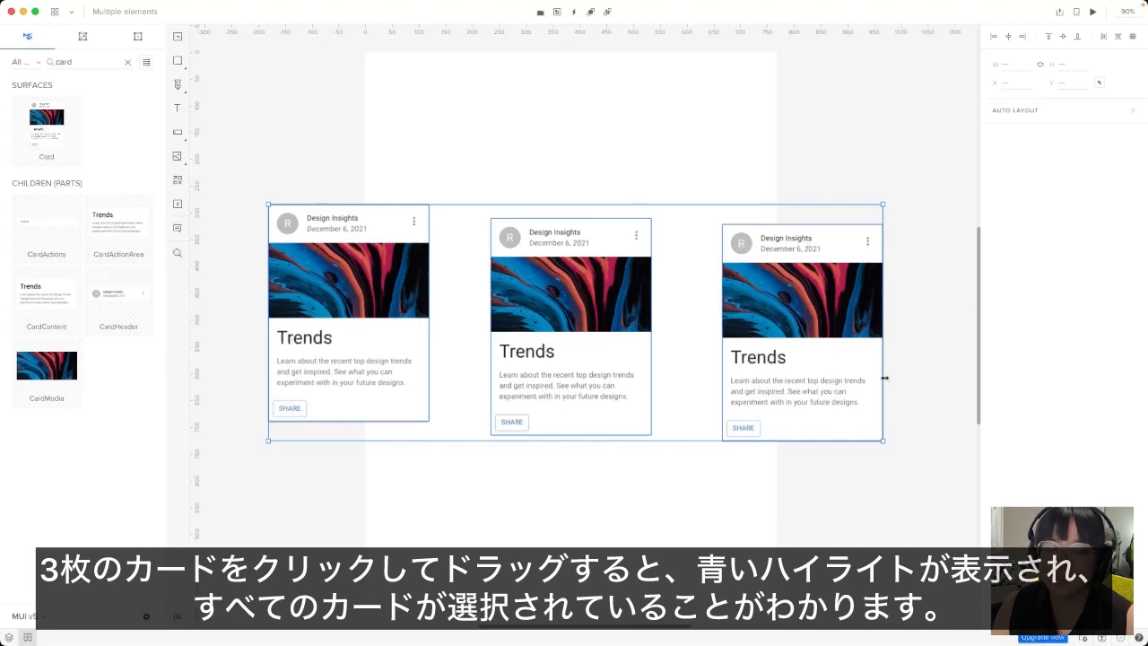
left_click(465, 163)
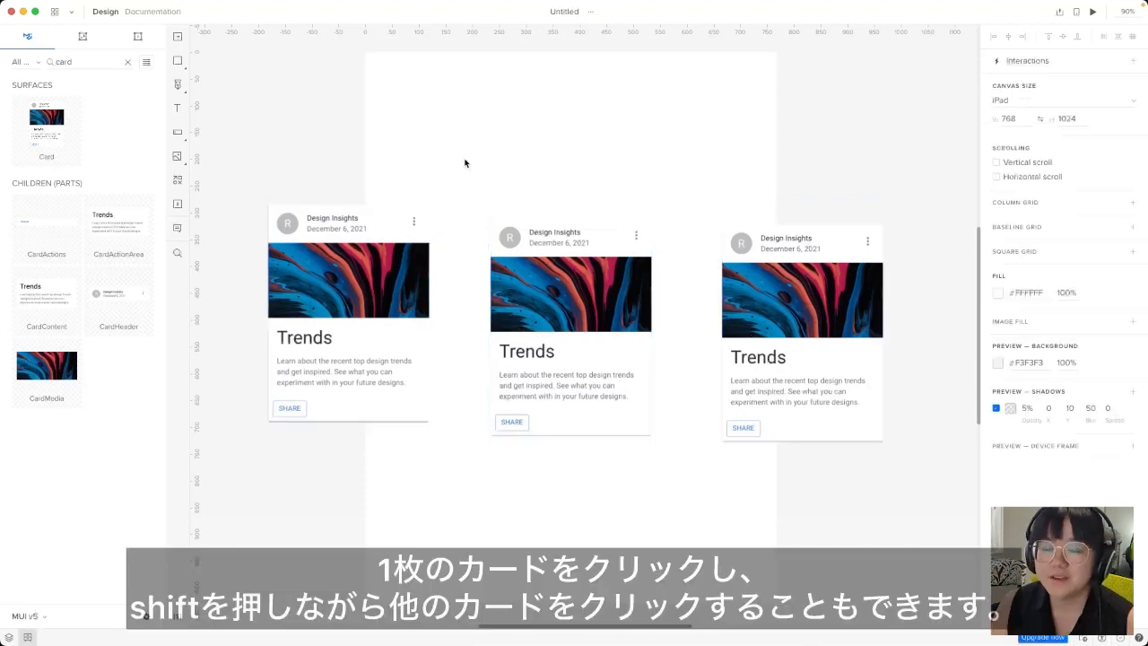
left_click(369, 308)
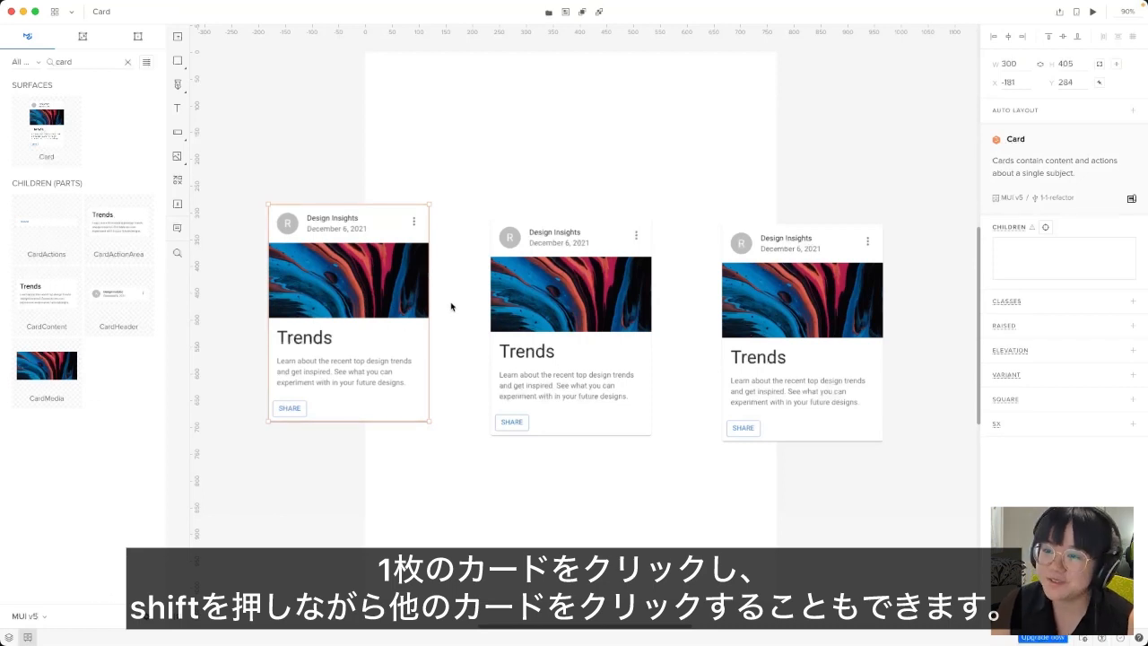
left_click(633, 327, "shift")
left_click(807, 325, "shift")
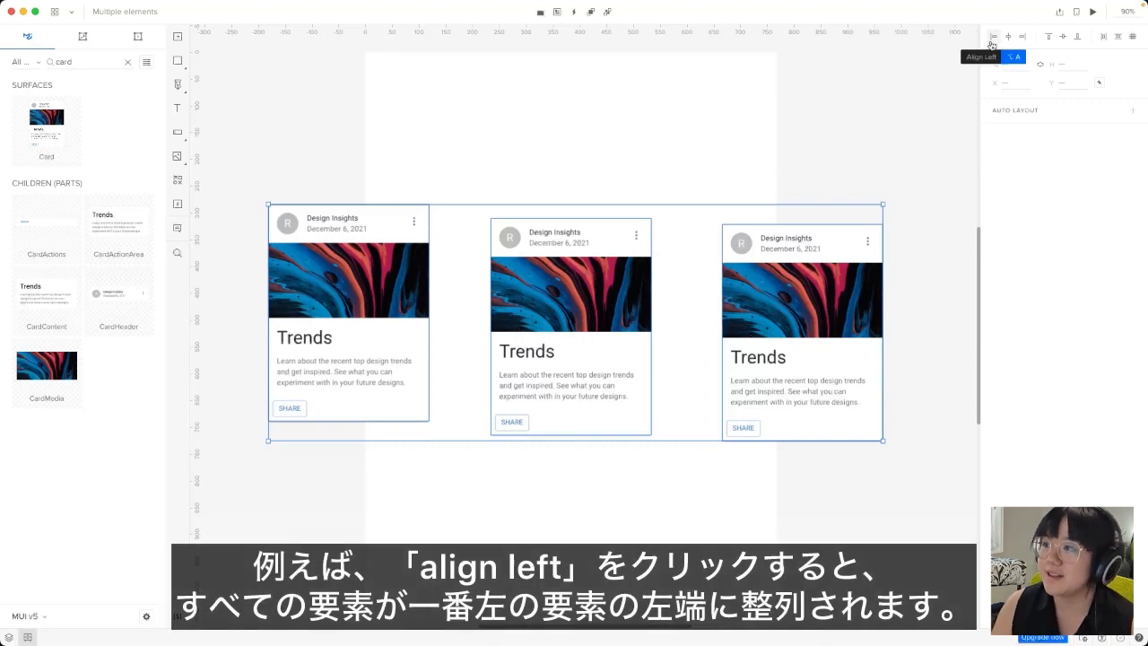
Step: Try aligning the three selected cards to their left, right and center, and undo the alignment
left_click(993, 37)
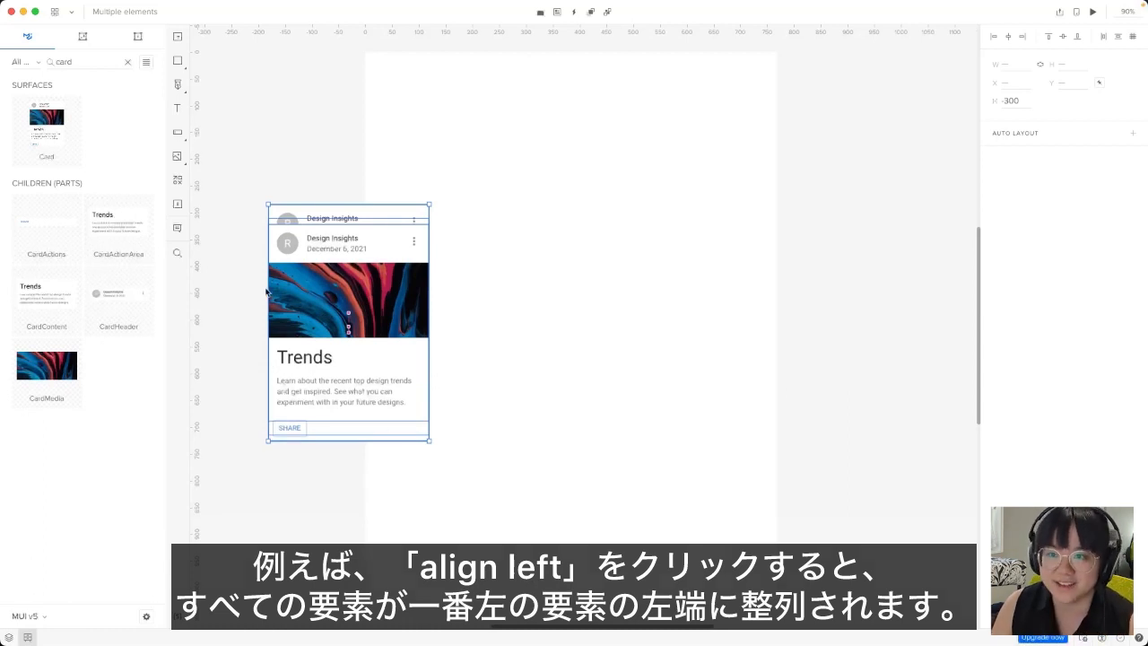
left_click(1023, 38)
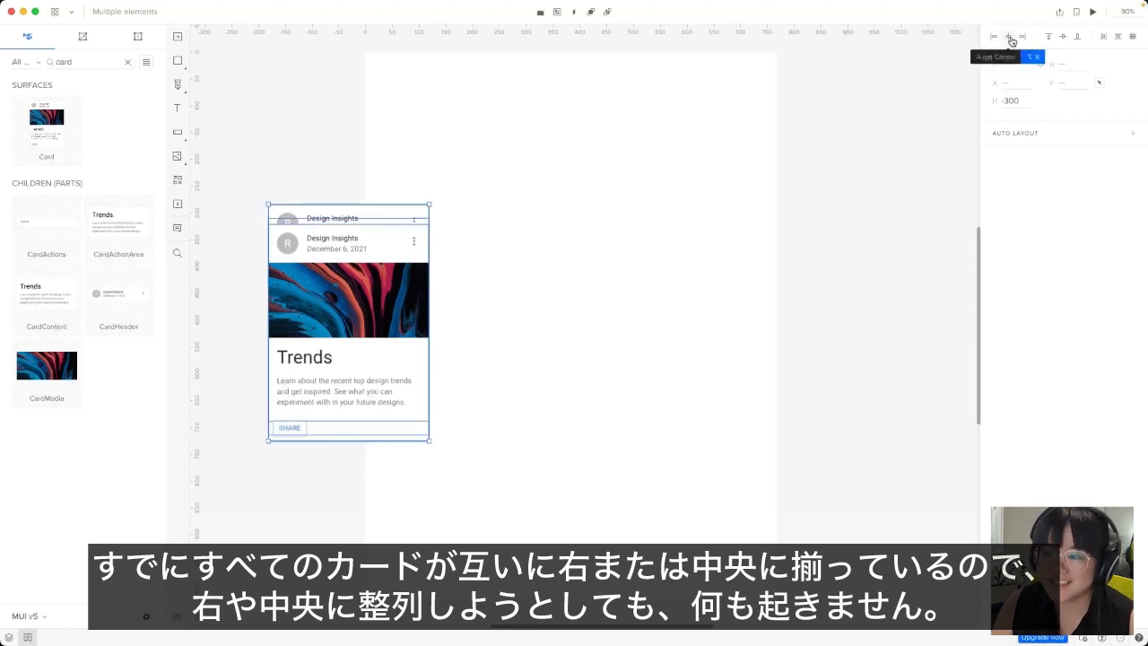
left_click(1009, 37)
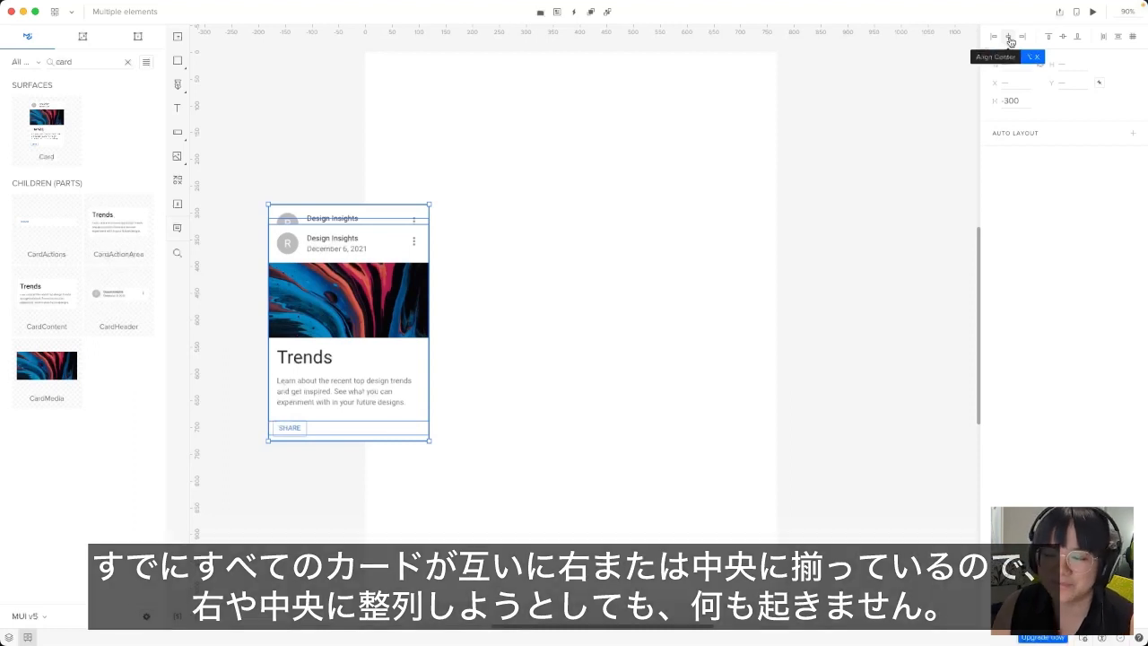
key("ctrl+z")
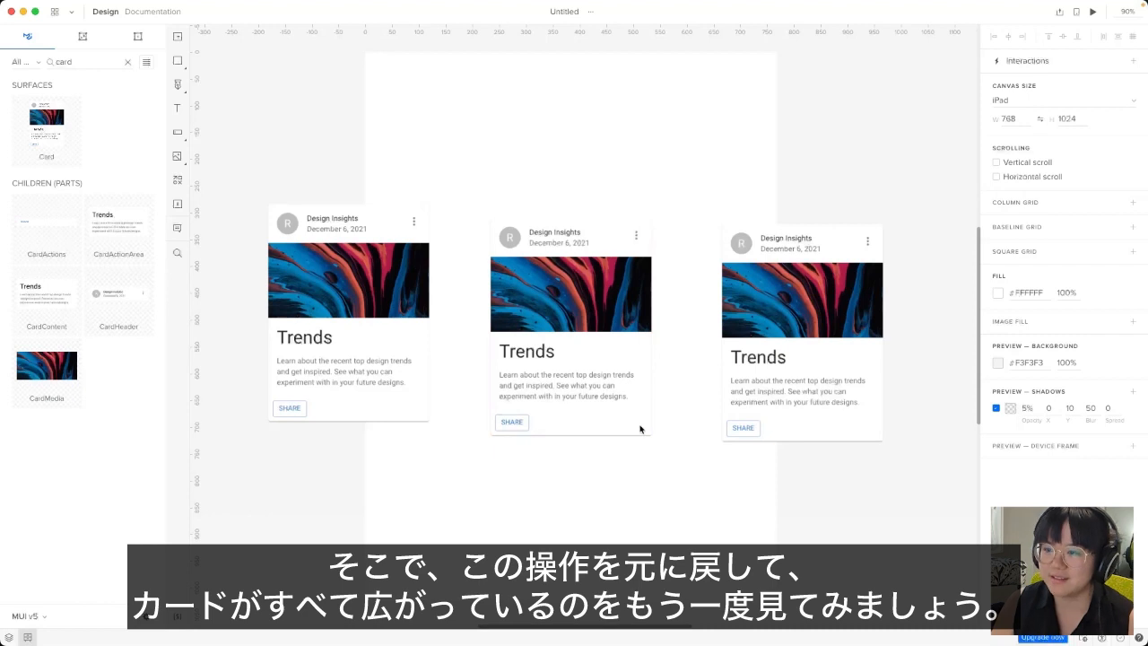
Step: Stagger the three cards by lowering the middle one, raising the right one and moving the left one to about X -171, Y 200
left_click_drag(620, 355, 620, 395)
left_click_drag(852, 350, 849, 224)
left_click_drag(392, 325, 398, 281)
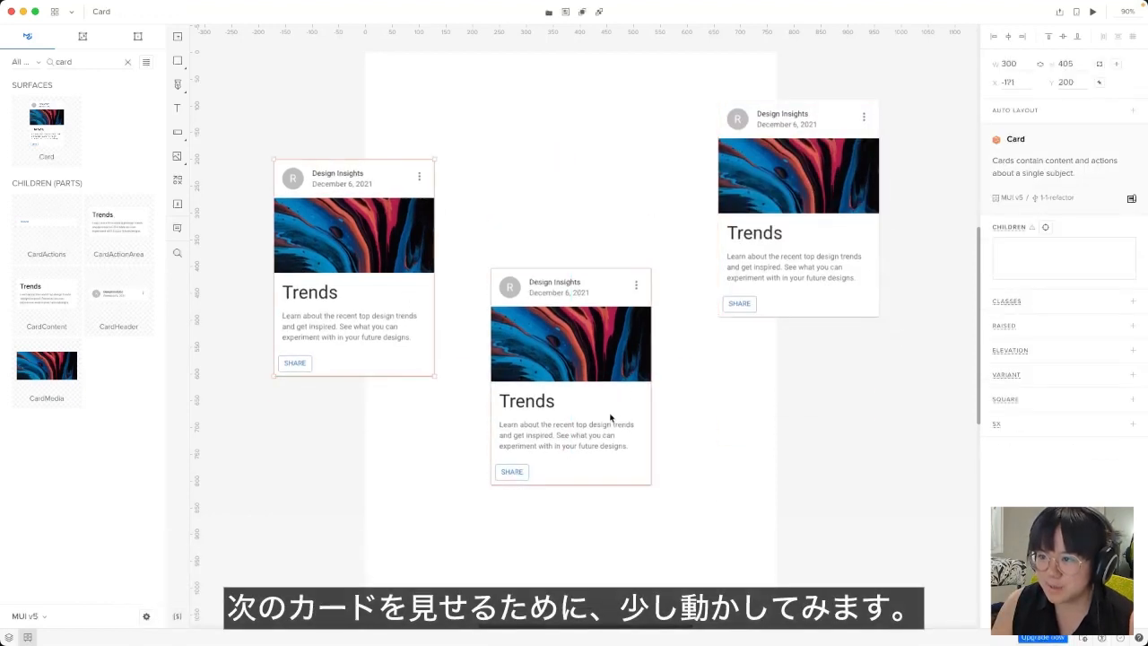
left_click_drag(596, 400, 604, 404)
left_click(788, 486)
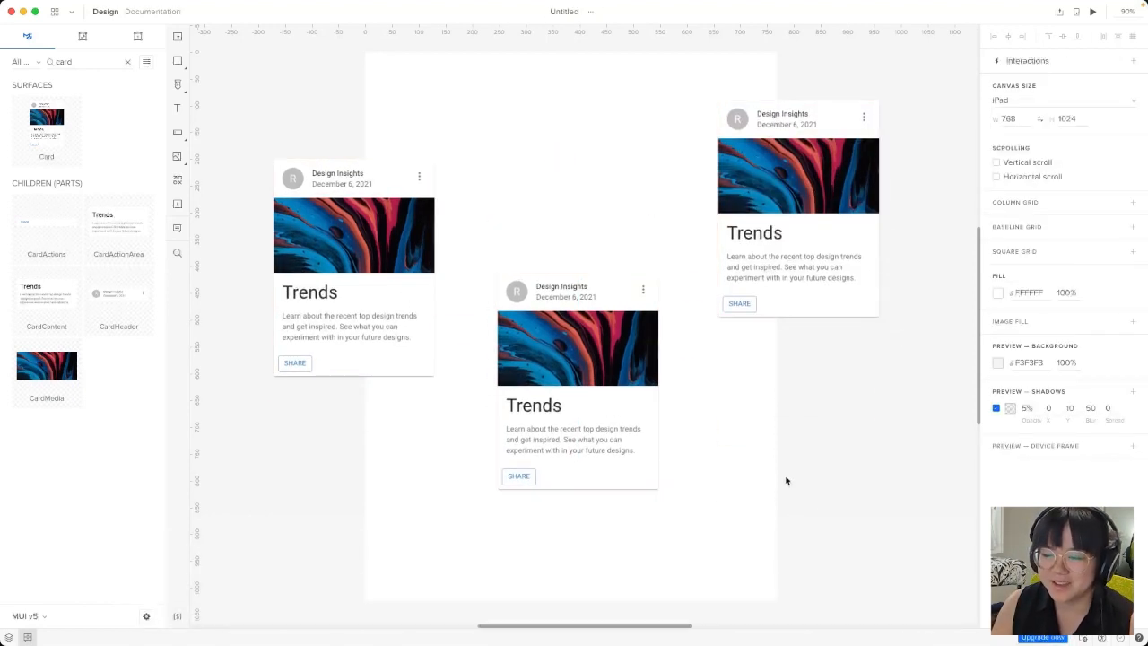
left_click_drag(831, 513, 781, 471)
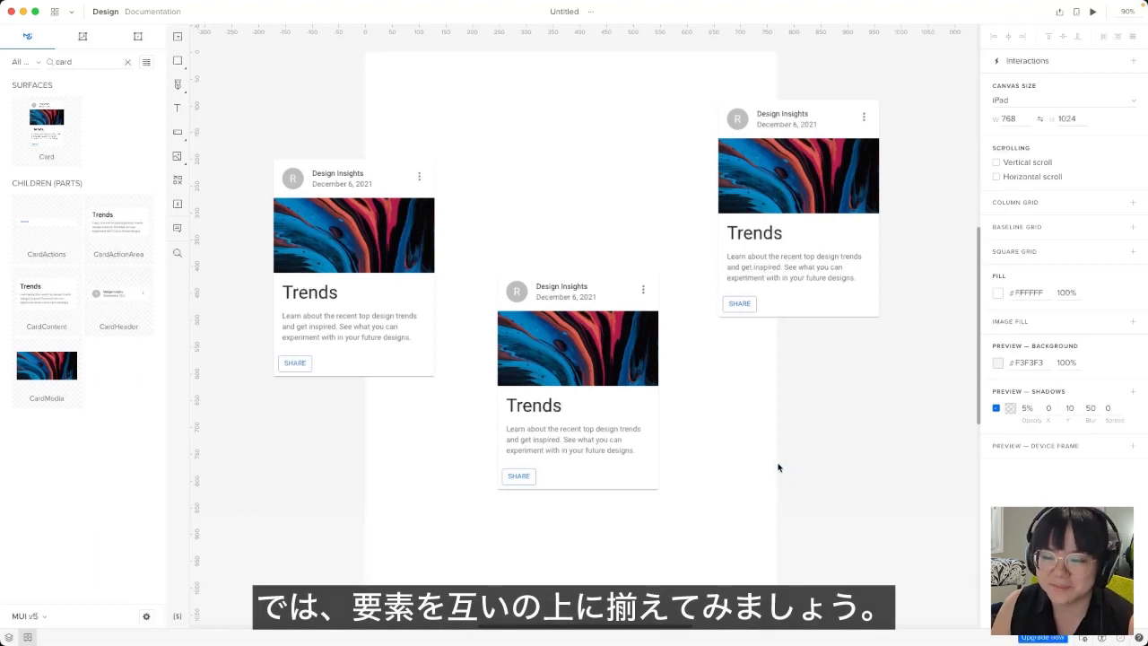
Step: Select all three cards, align their tops, and undo the alignment
left_click_drag(818, 516, 263, 192)
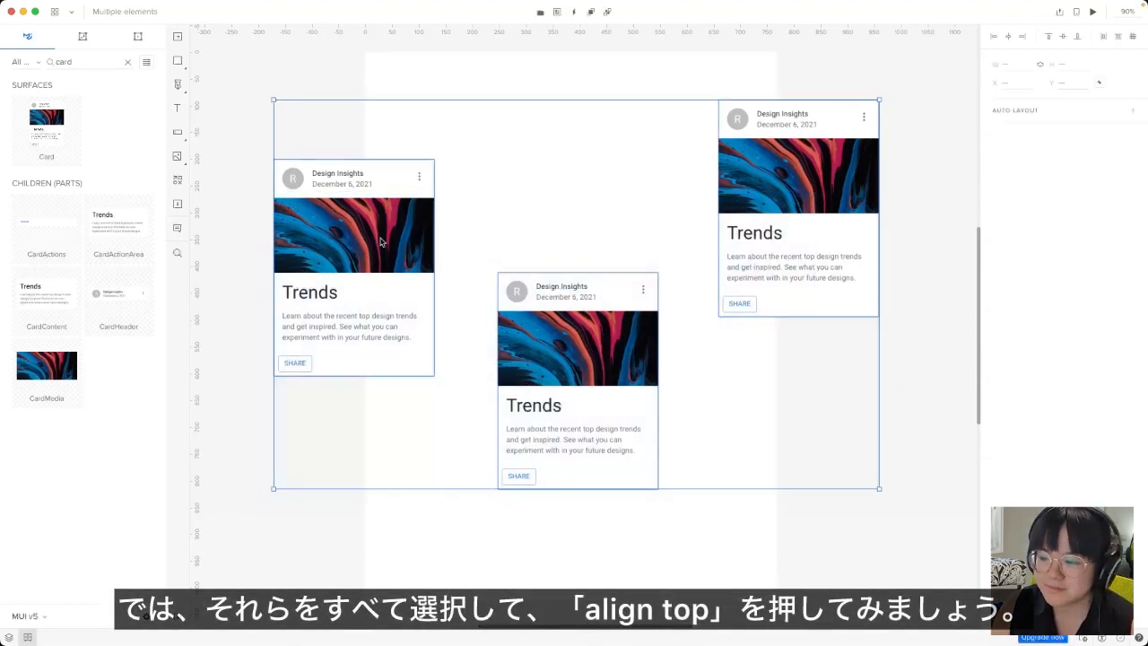
left_click(1049, 37)
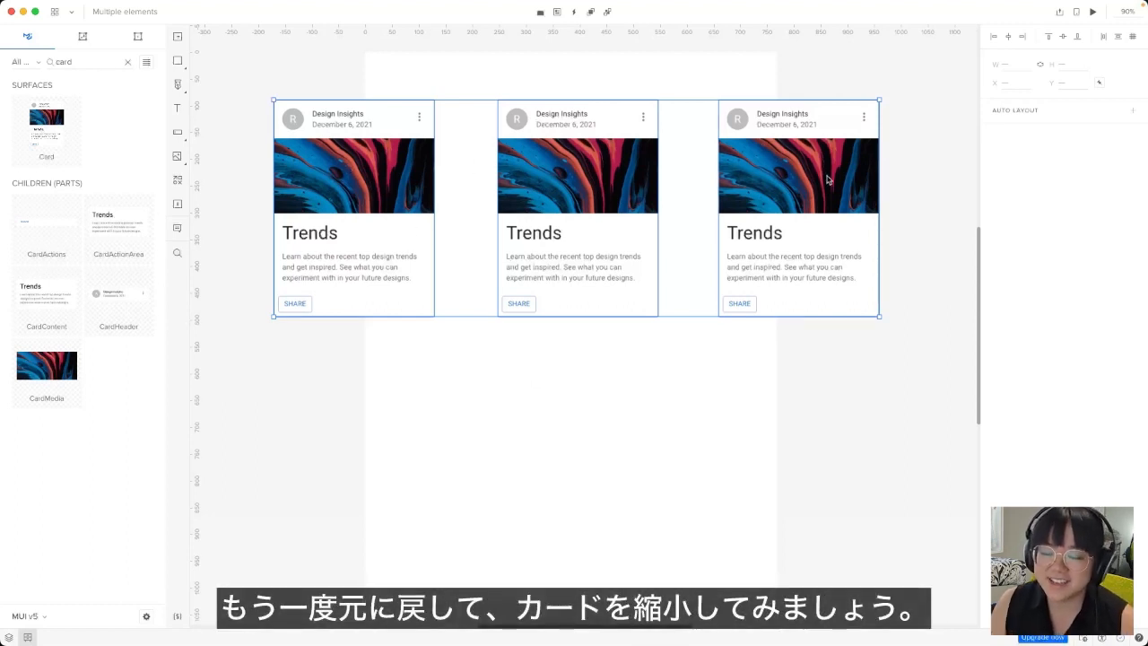
left_click(747, 491)
key("super+z")
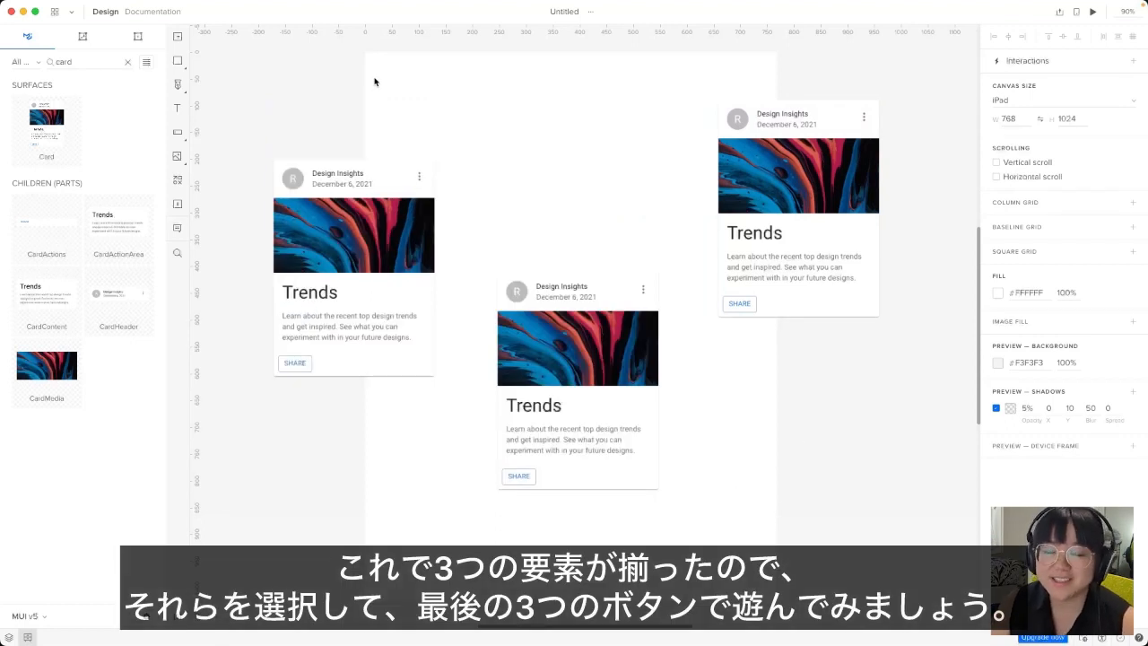
Step: Make the gaps between the cards uneven by moving the middle card closer to the left one and the right card farther away
left_click_drag(375, 82, 865, 477)
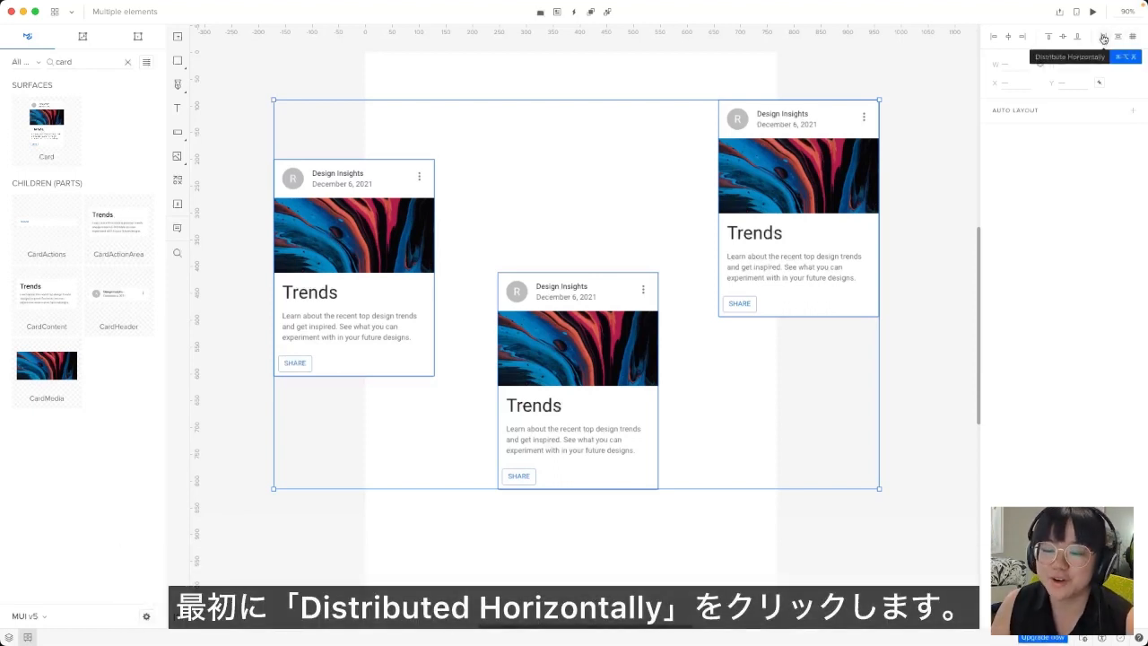
left_click(564, 162)
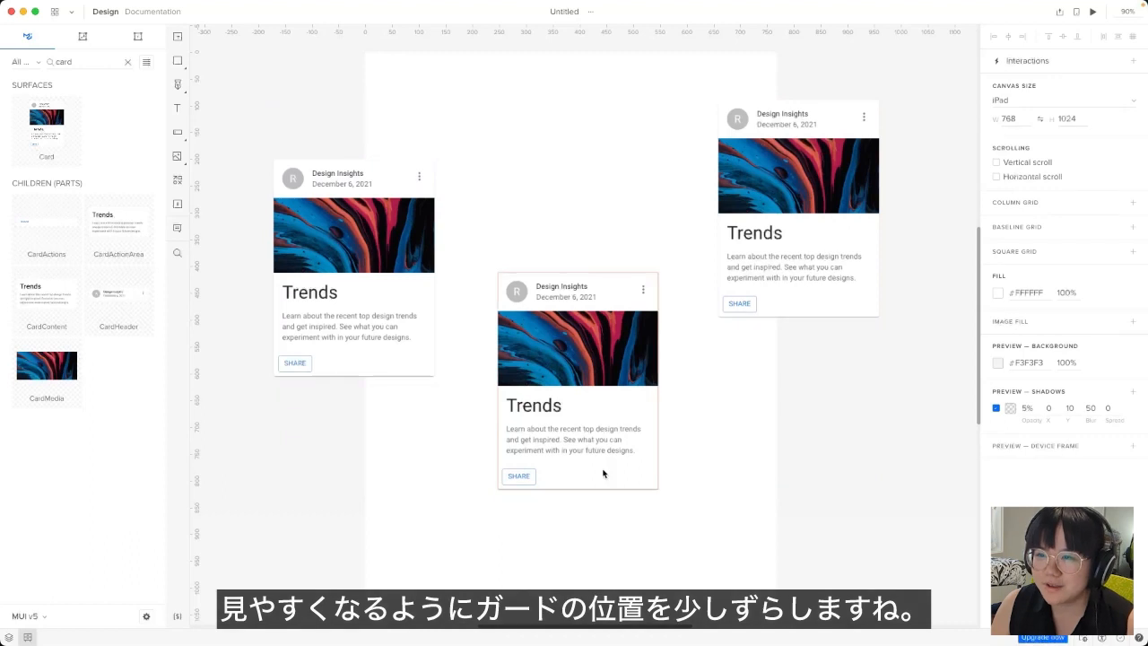
left_click_drag(603, 473, 553, 460)
left_click_drag(744, 259, 817, 267)
Step: Select all three cards and distribute them horizontally
left_click_drag(884, 511, 403, 305)
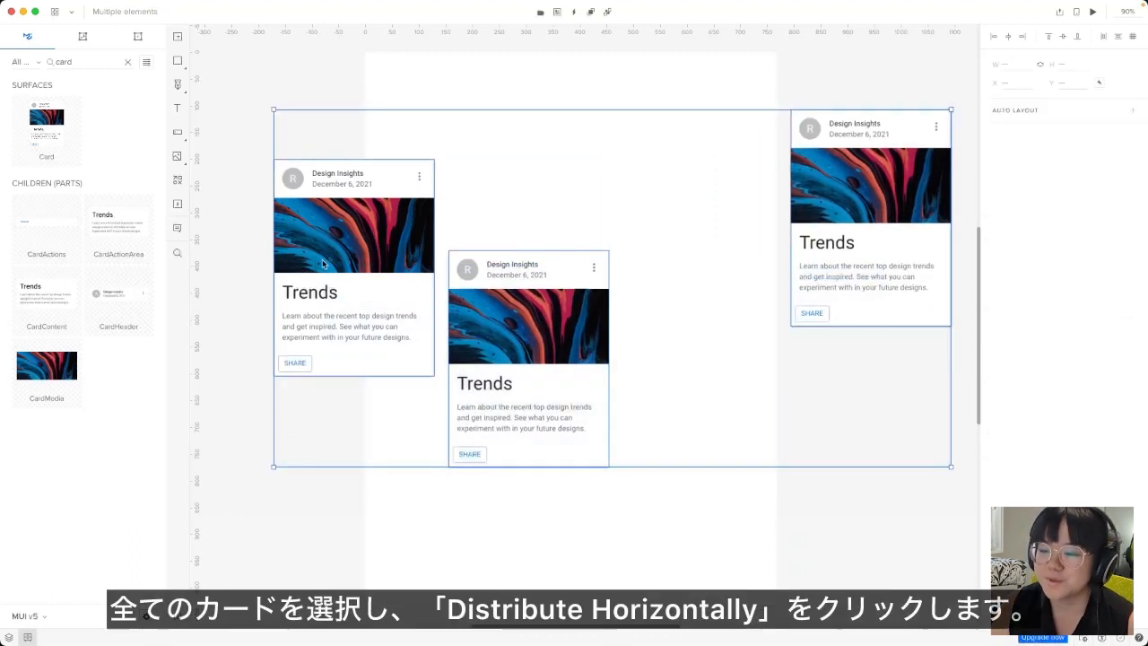
left_click(1102, 38)
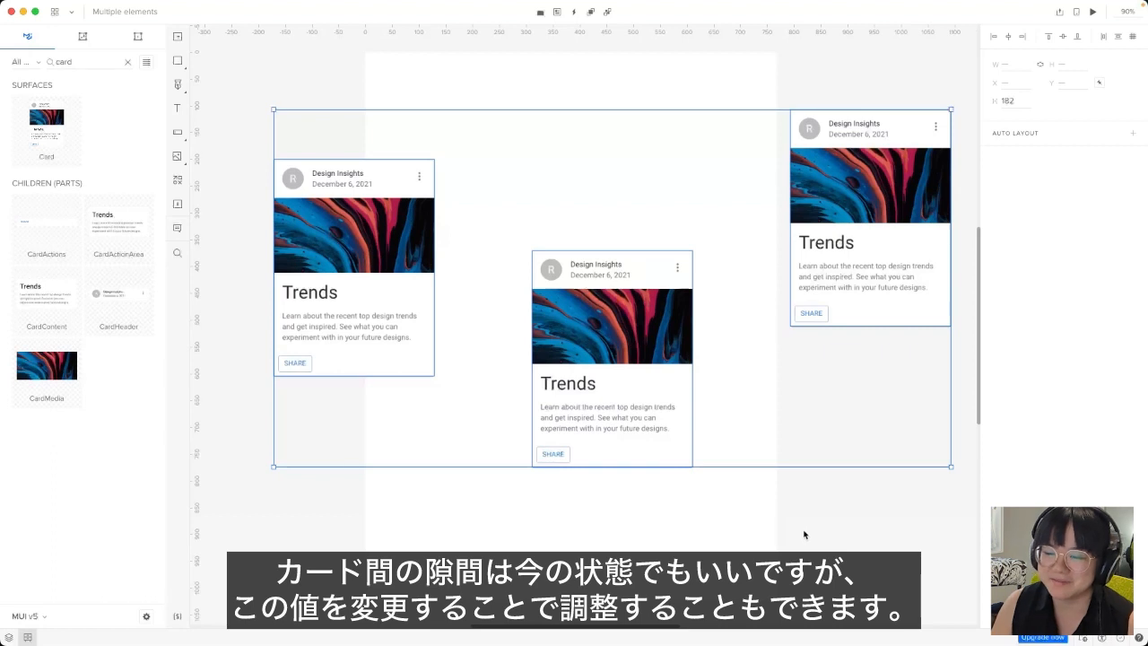
Step: Adjust the horizontal spacing between the three selected cards to 115
left_click_drag(994, 103, 1145, 88)
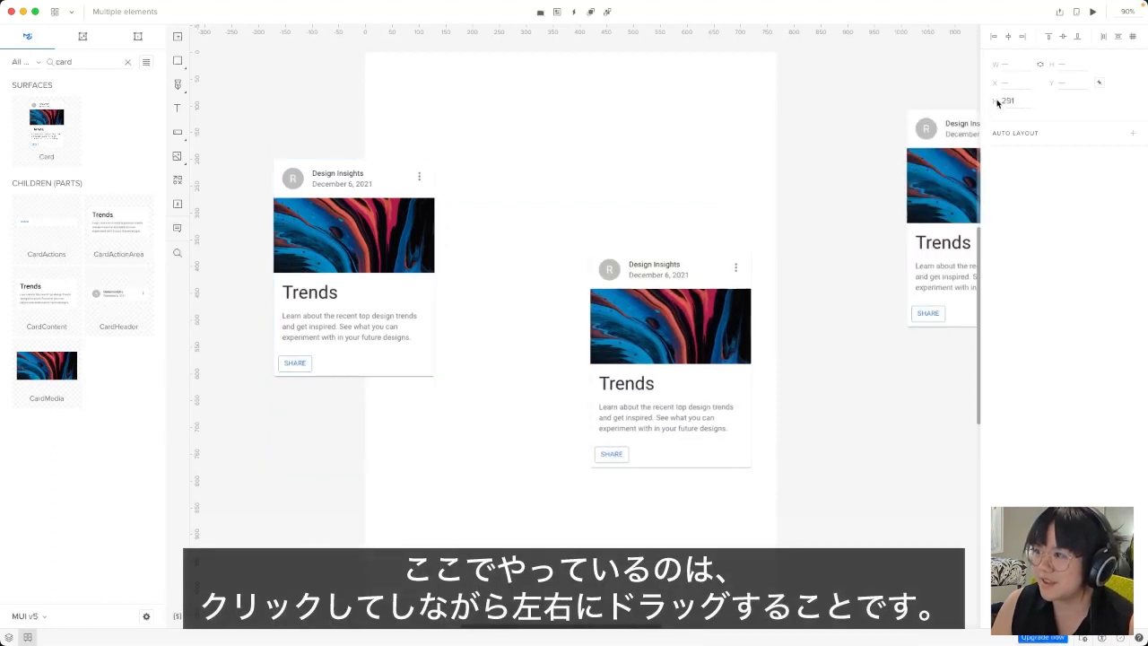
left_click_drag(996, 102, 771, 97)
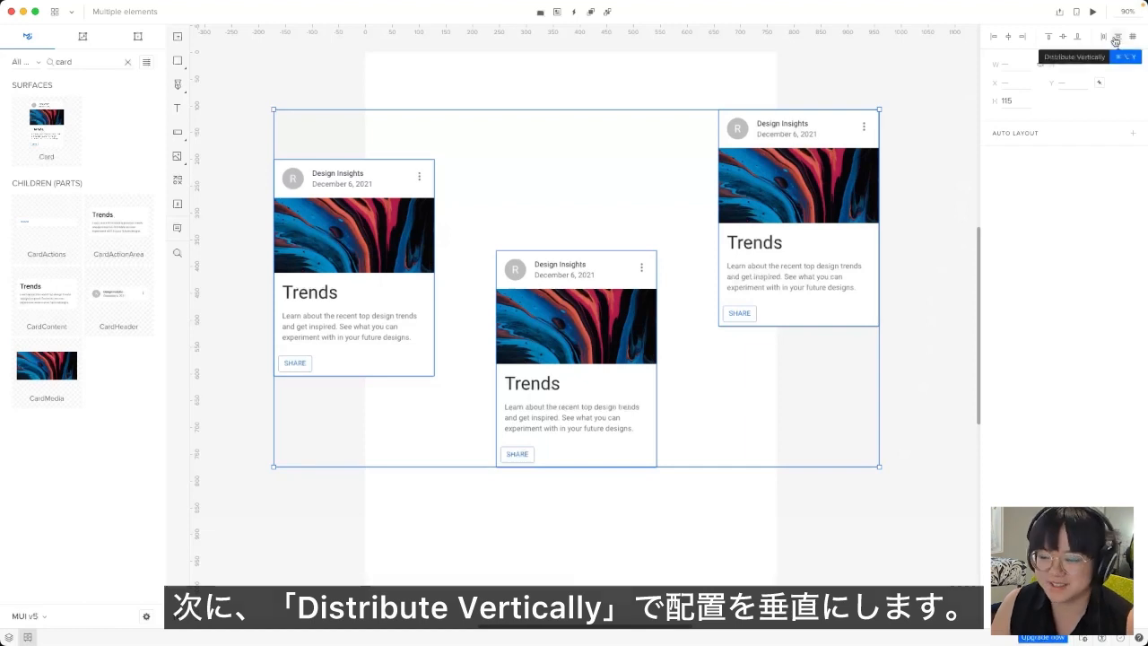
left_click(769, 474)
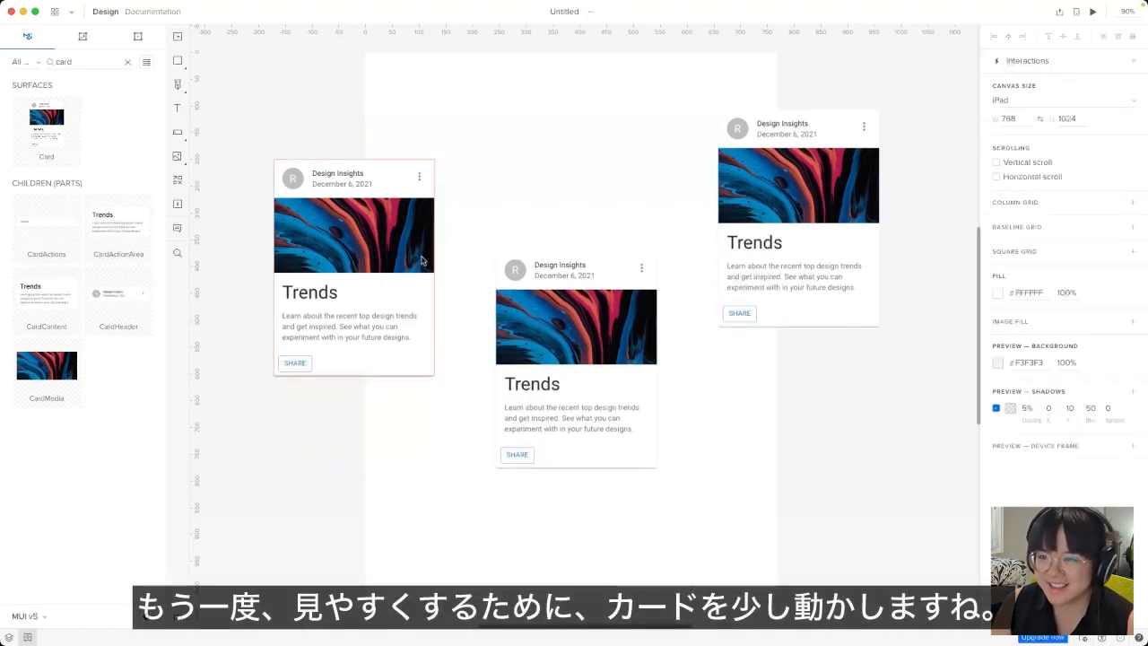
Step: Stagger the cards diagonally, with the left card near the canvas top, the middle one centred and the right one near the bottom
left_click_drag(366, 310, 388, 126)
left_click_drag(503, 387, 474, 349)
left_click_drag(773, 230, 764, 626)
scroll(765, 453, "down", 4)
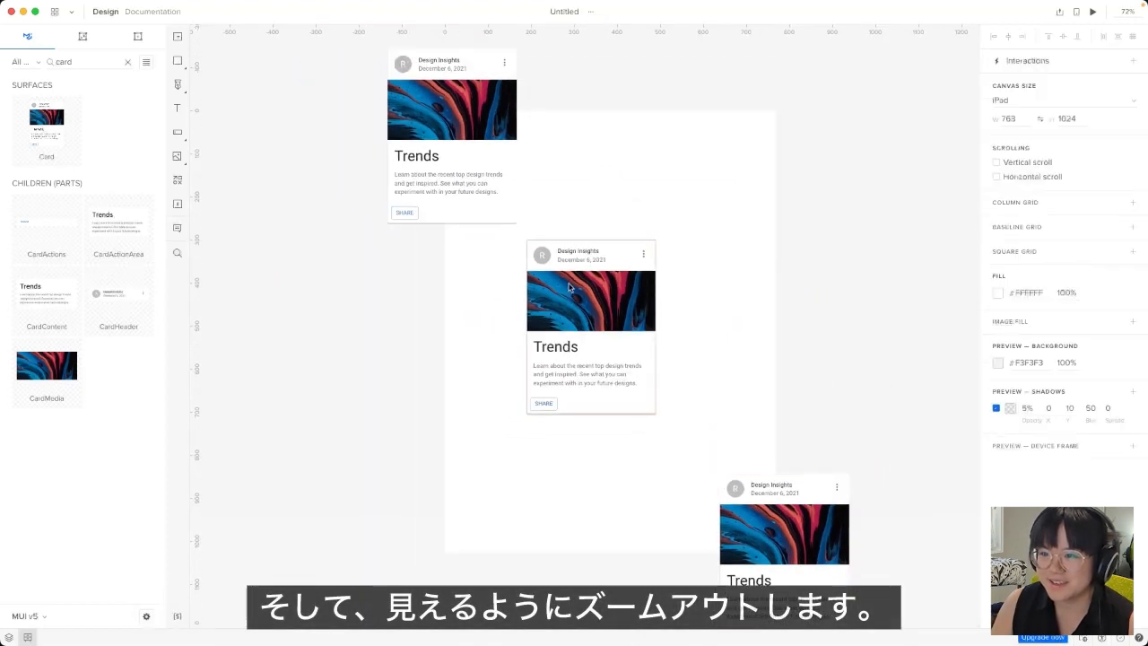
left_click_drag(585, 344, 593, 310)
left_click_drag(760, 588, 735, 571)
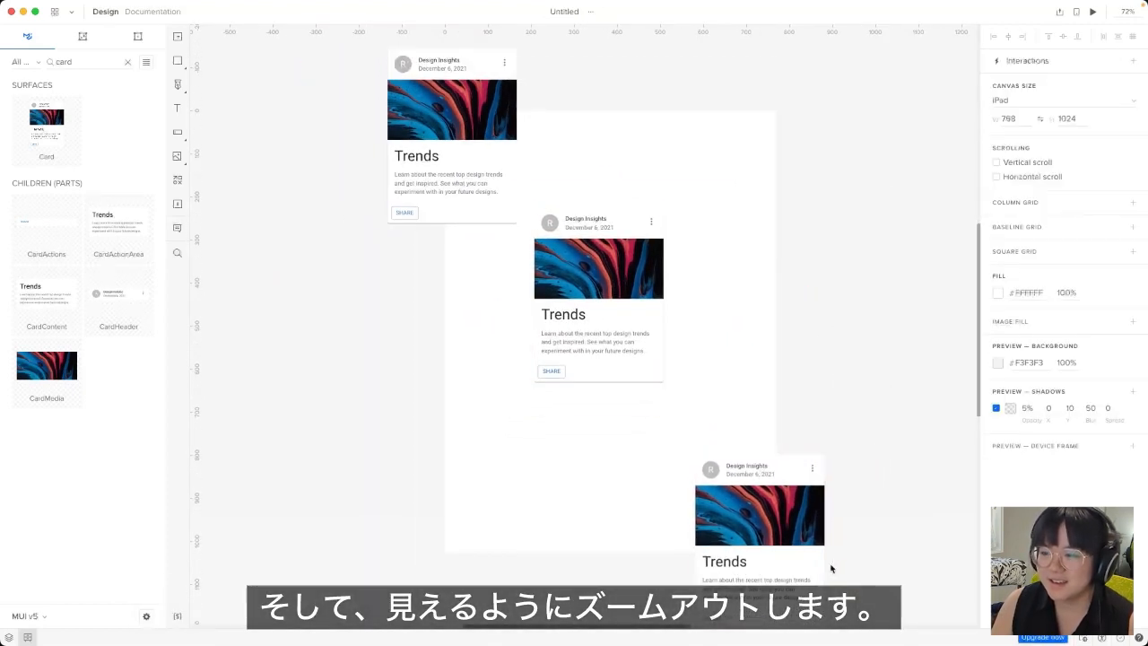
Step: Select all three cards, distribute them vertically and align their horizontal centres
left_click_drag(834, 619, 476, 193)
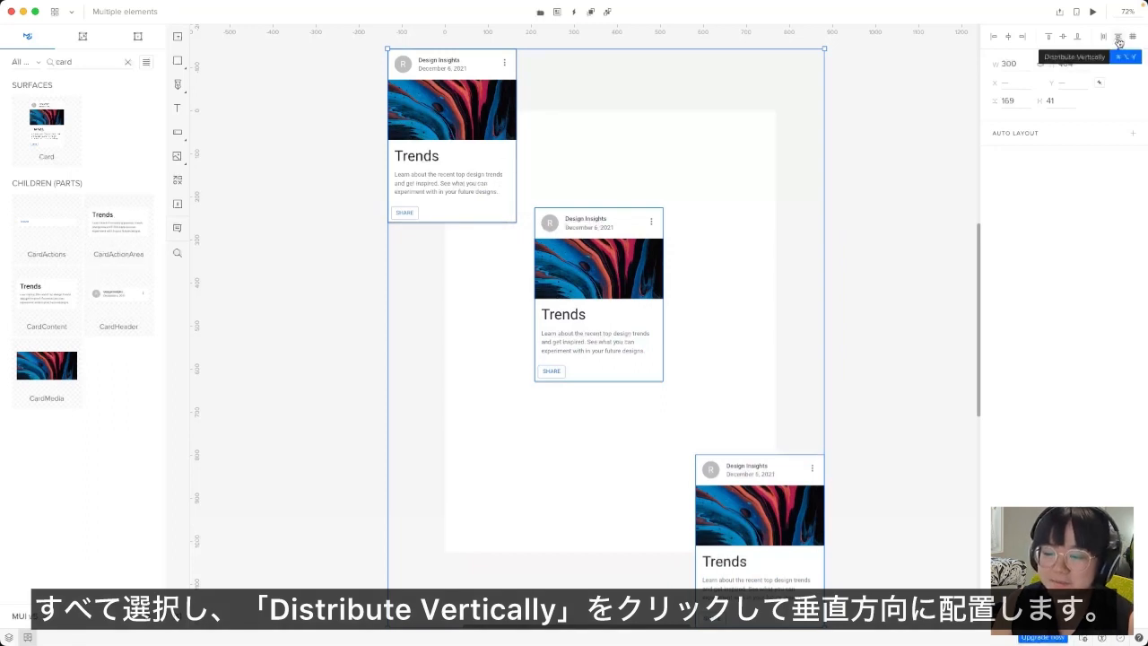
left_click(1119, 42)
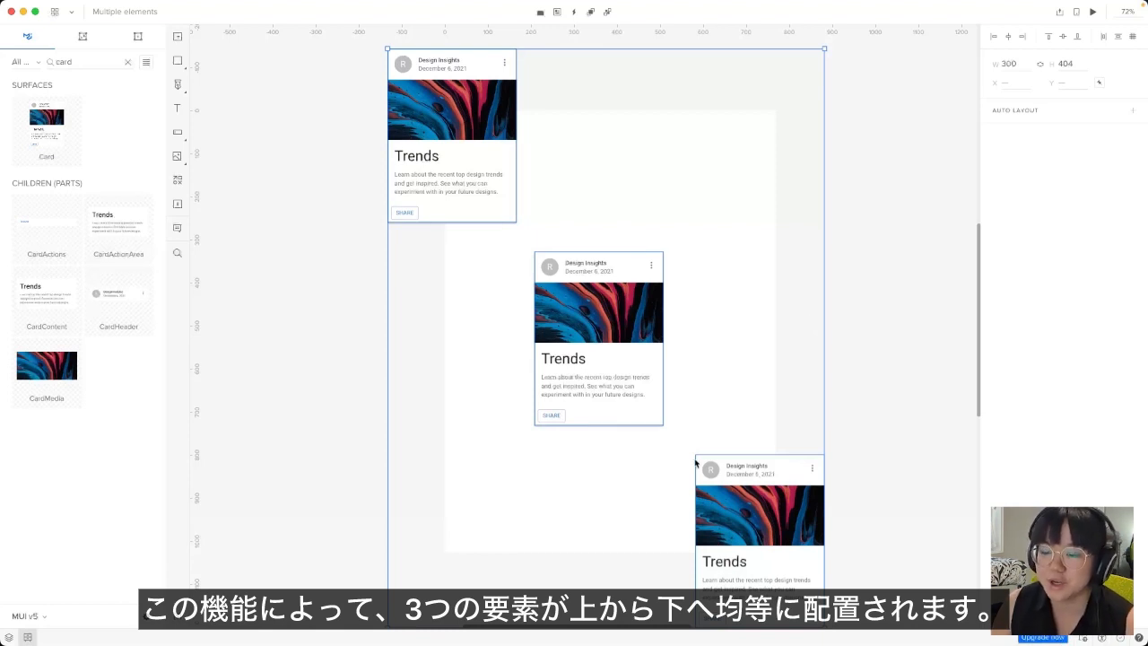
left_click(1008, 37)
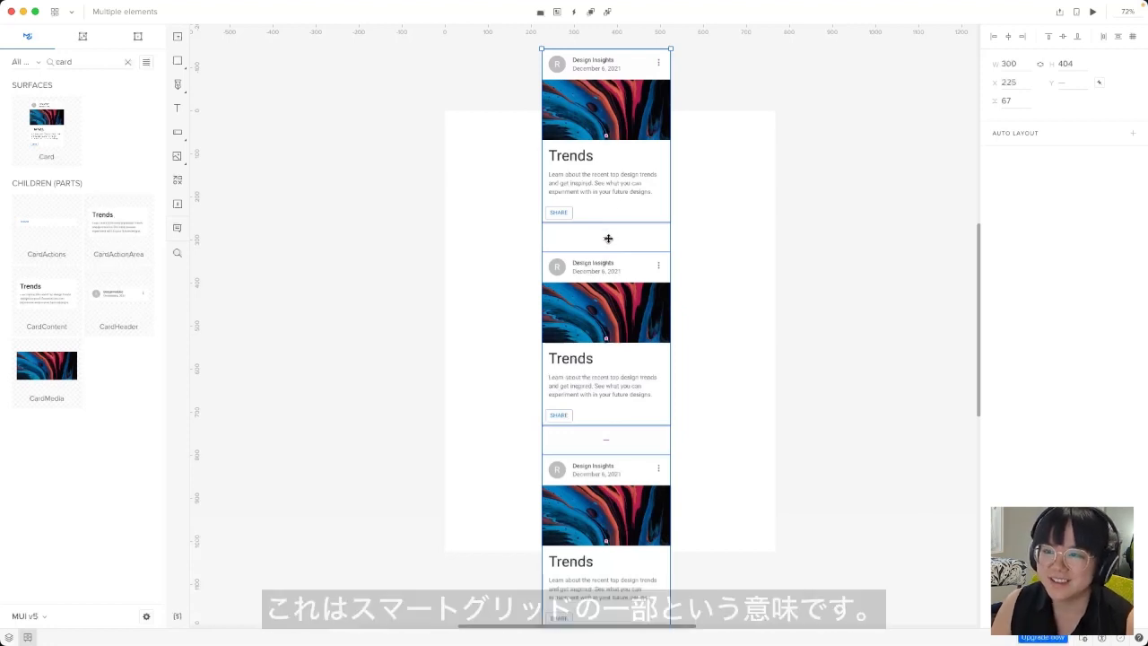
Step: Tighten the vertical spacing between the stacked cards to 9
left_click_drag(607, 235, 607, 196)
mouse_move(610, 219)
left_mouse_down()
mouse_move(610, 185)
mouse_move(619, 215)
mouse_move(614, 162)
mouse_move(621, 223)
mouse_move(620, 212)
left_mouse_up()
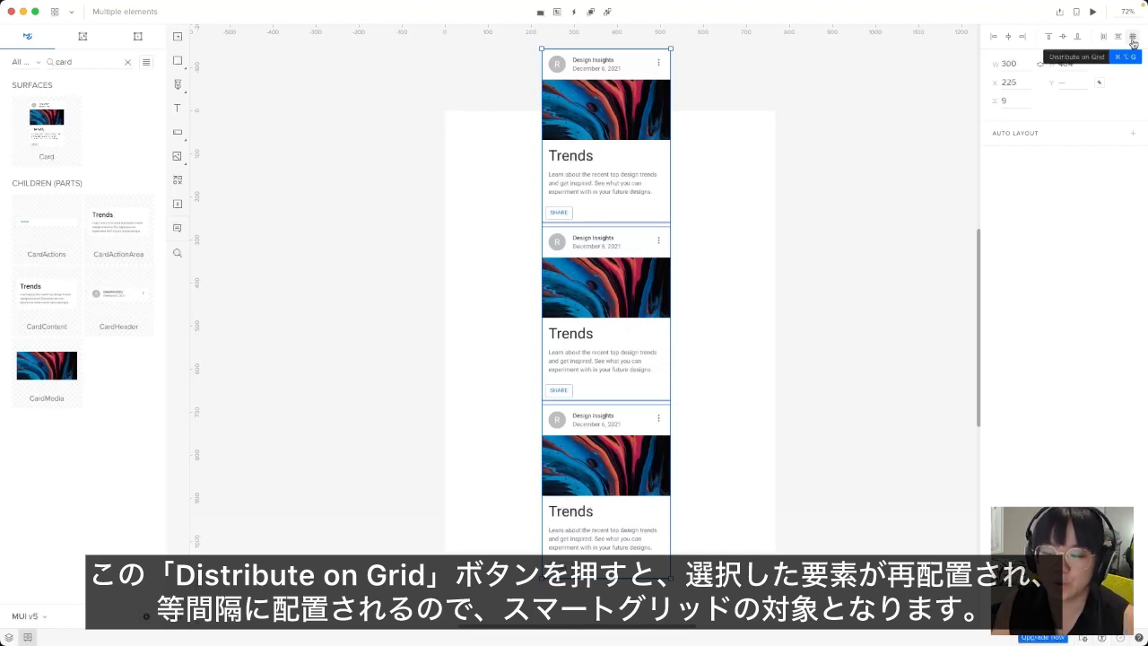
left_click(736, 345)
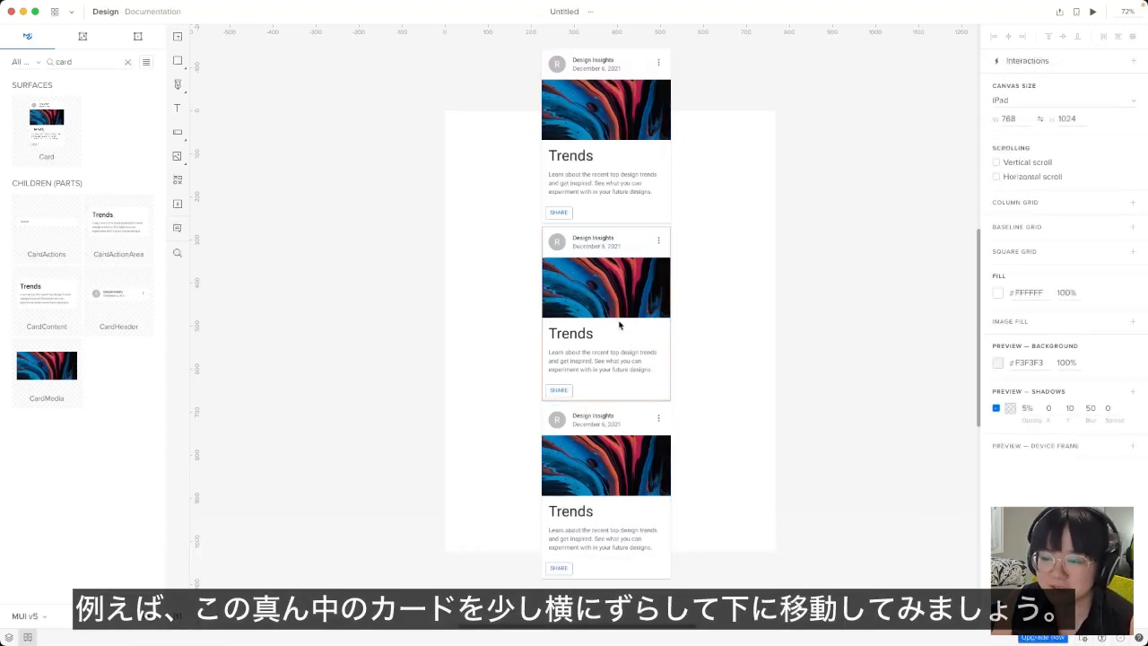
Step: Move the middle card to about X 347, Y 326 and distribute all three cards on the grid with a spacing of 42
left_click_drag(619, 325, 671, 349)
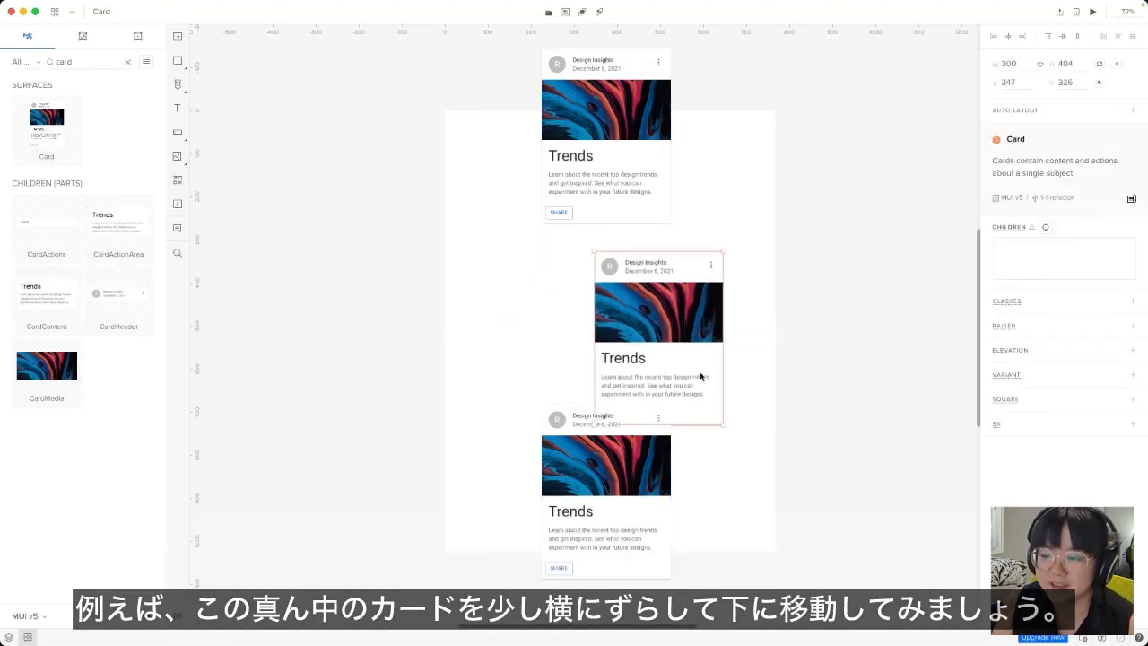
left_click_drag(788, 553, 600, 148)
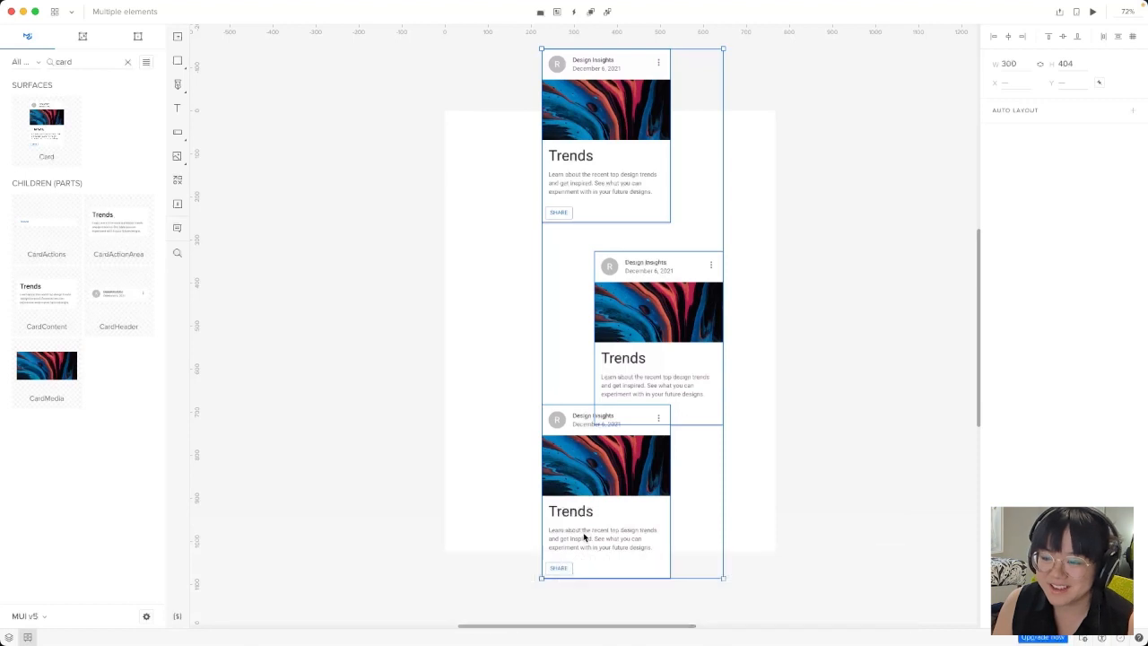
left_click(1133, 45)
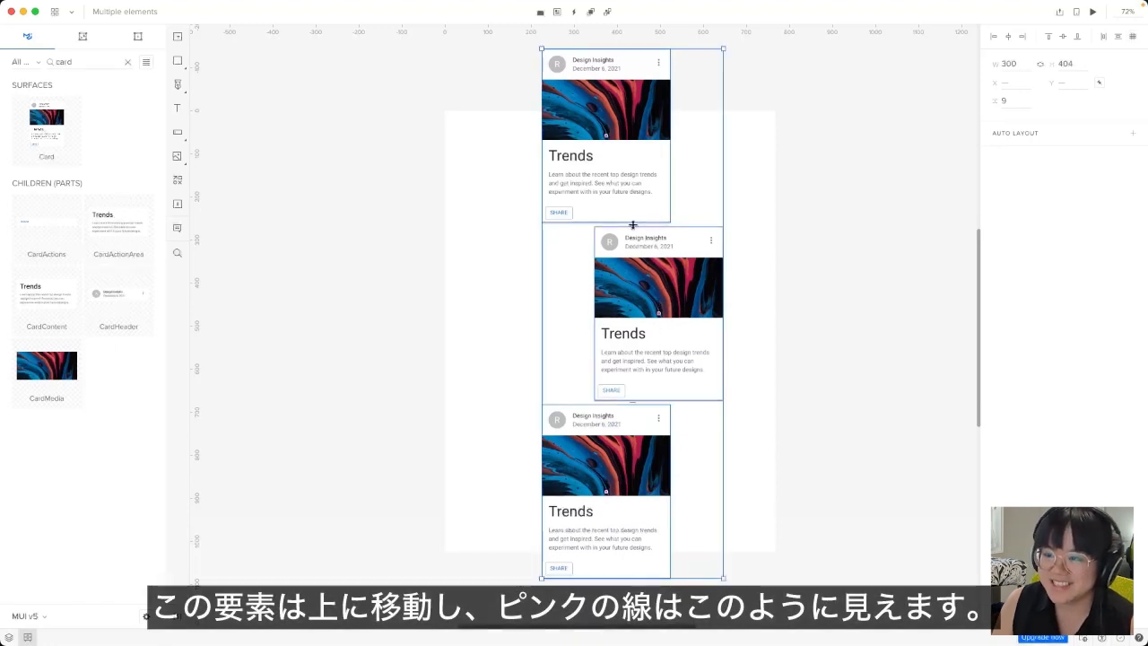
mouse_move(633, 225)
left_mouse_down()
mouse_move(641, 254)
mouse_move(642, 242)
left_mouse_up()
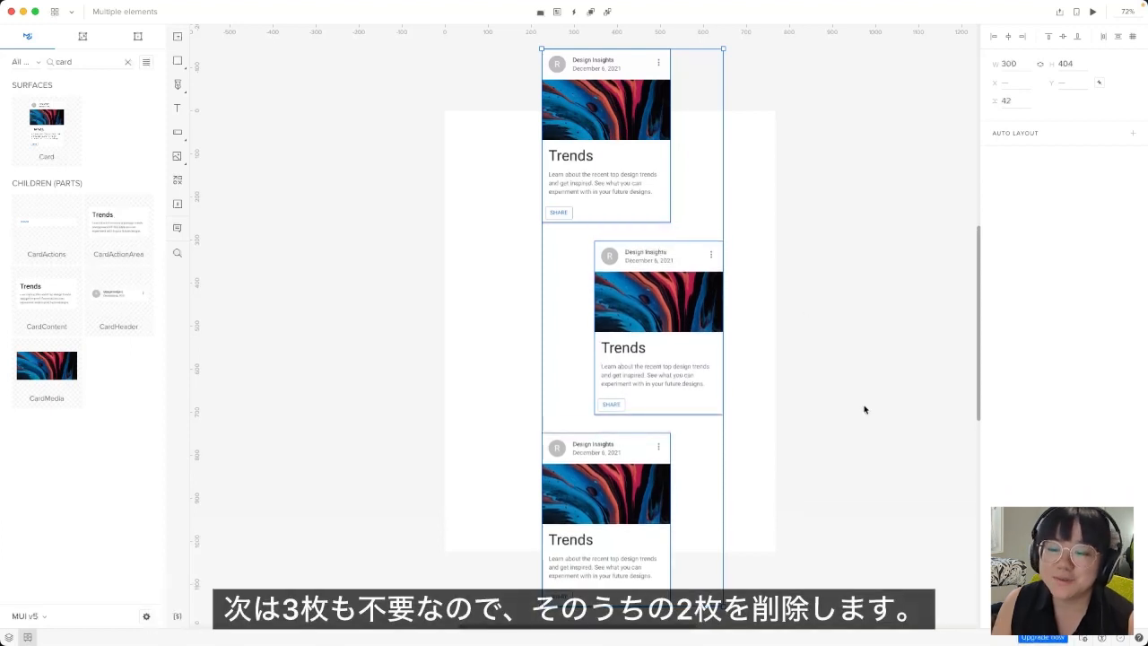
left_click(857, 409)
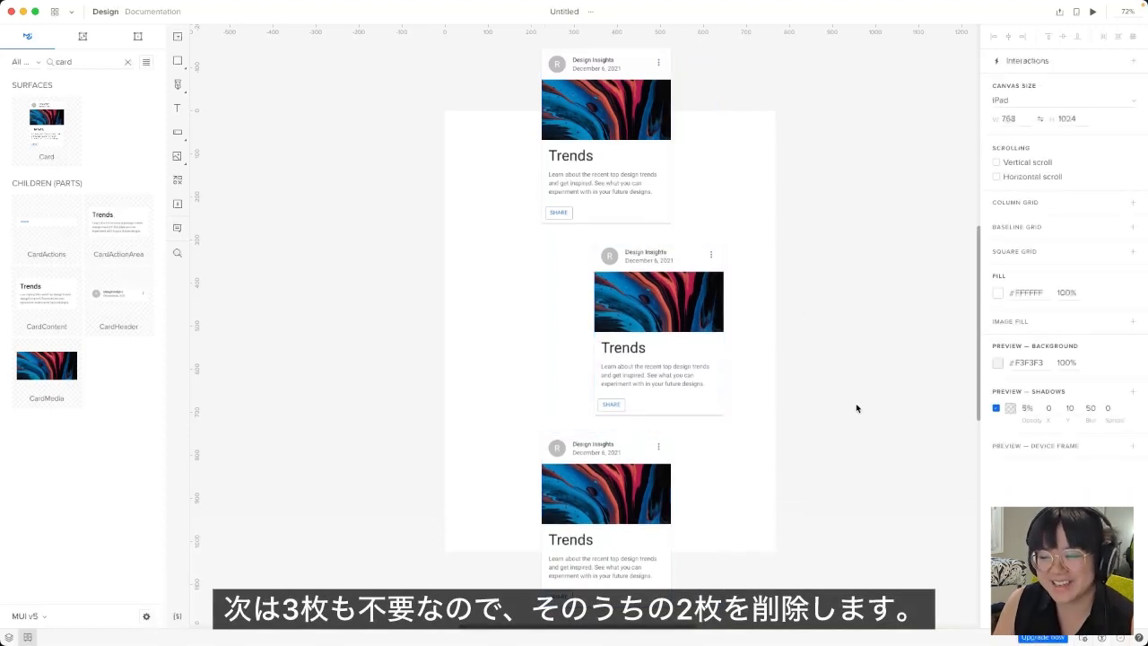
Step: Delete the upper and lower cards, keeping only the middle one
left_click(646, 174)
key("Delete")
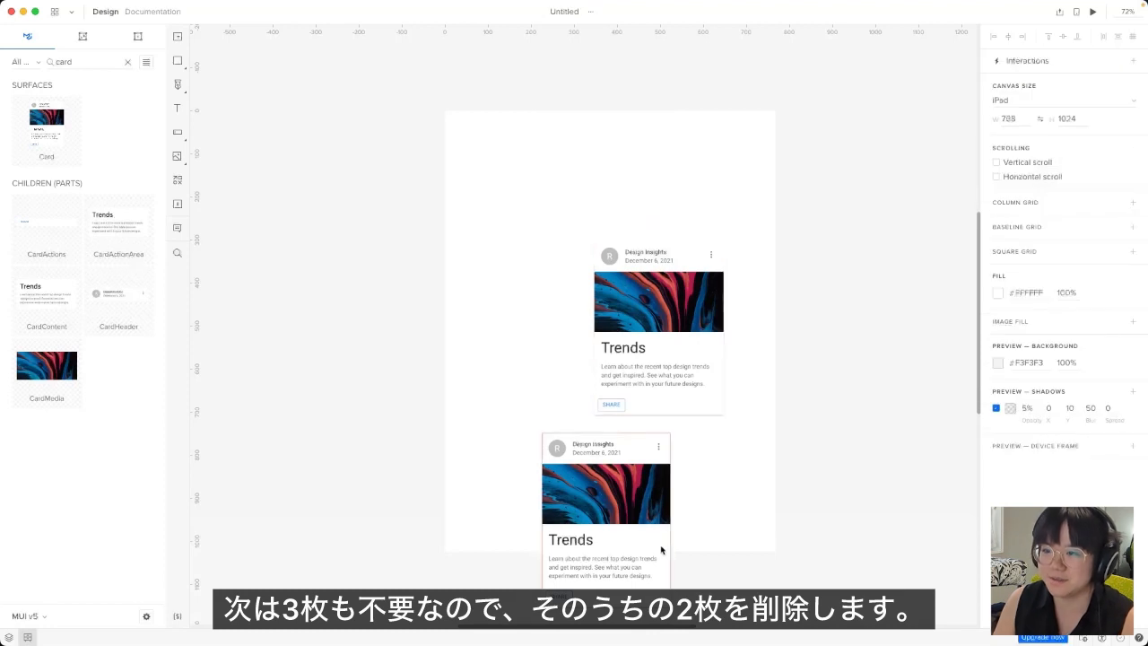
left_click(652, 539)
key("Delete")
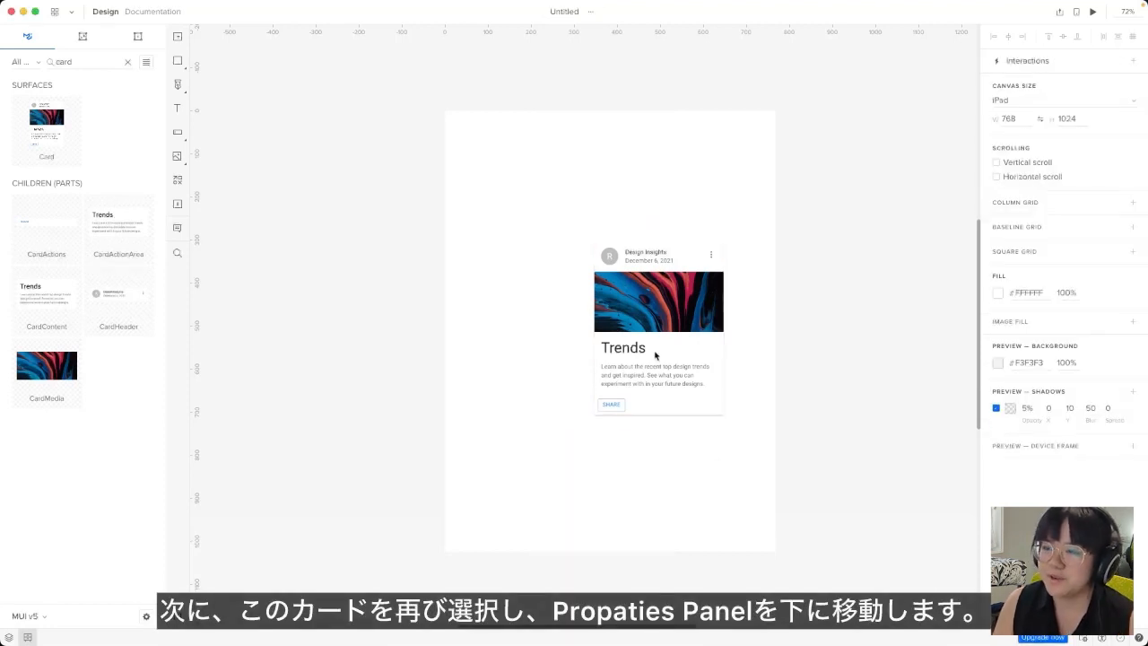
Step: Resize the remaining card to 302 wide and 405 high
left_click(698, 298)
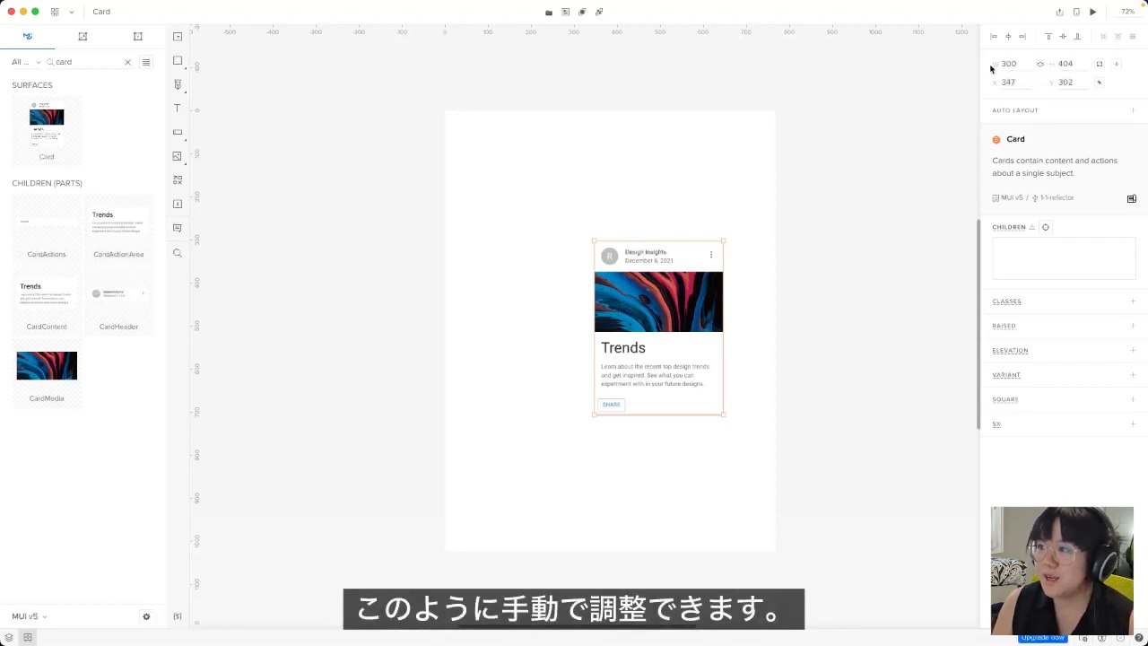
mouse_move(998, 64)
left_mouse_down()
mouse_move(918, 69)
mouse_move(1007, 82)
mouse_move(993, 66)
left_mouse_up()
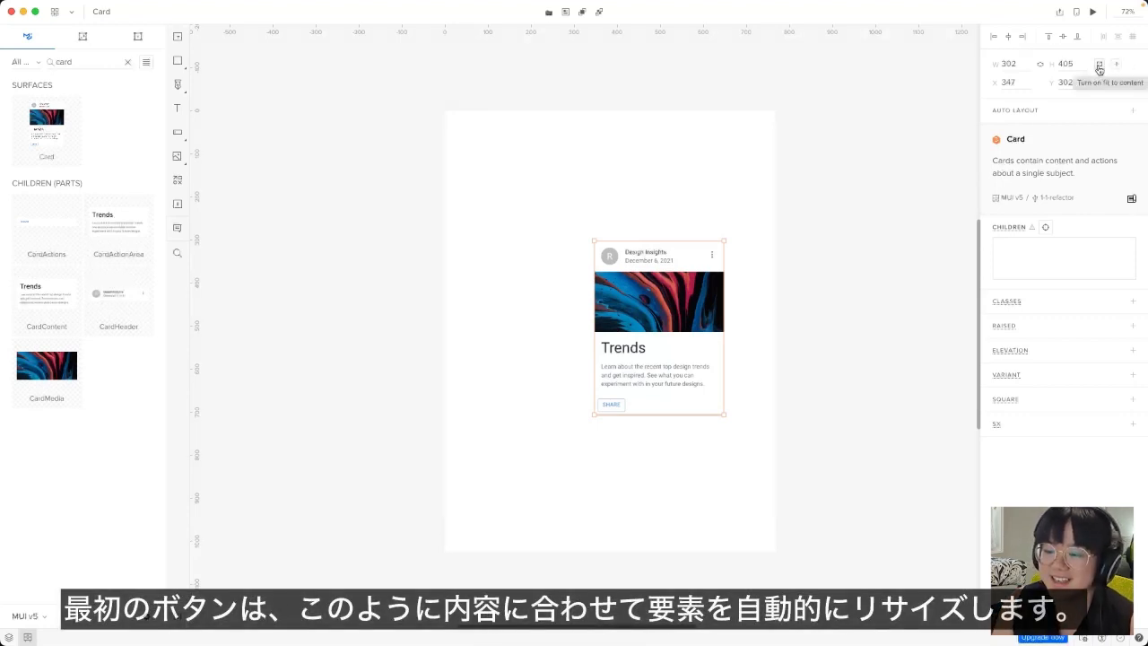
Step: Try fit to content on the card, move it to about X -47, Y 270, and turn the option off again
left_click(1099, 68)
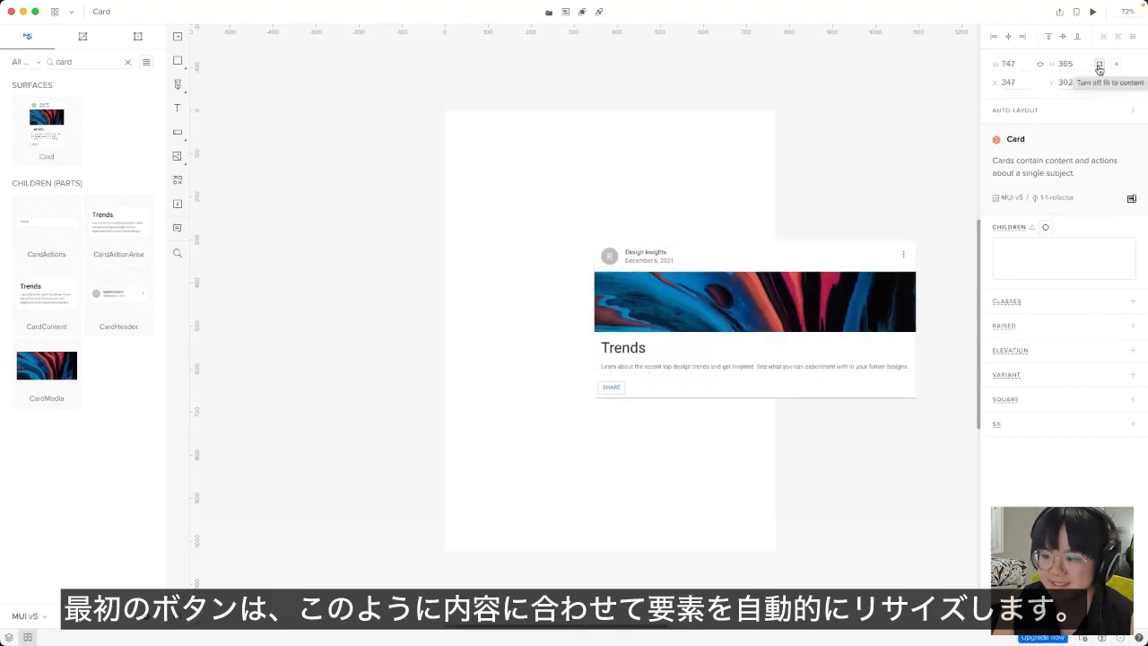
left_click_drag(779, 361, 638, 343)
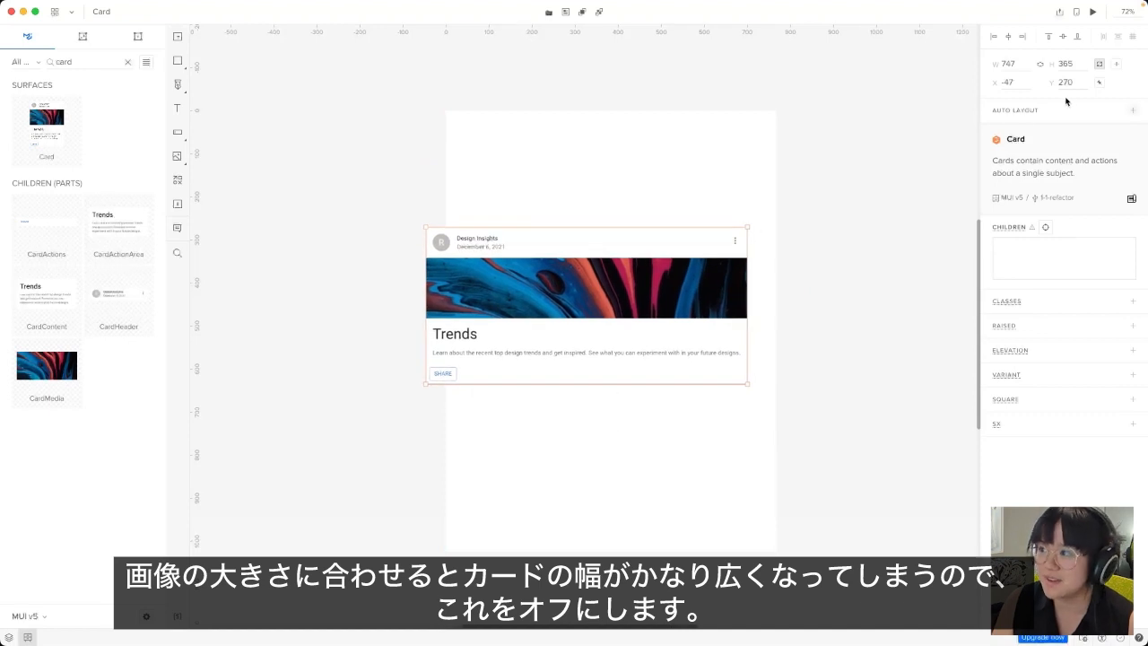
left_click(1099, 65)
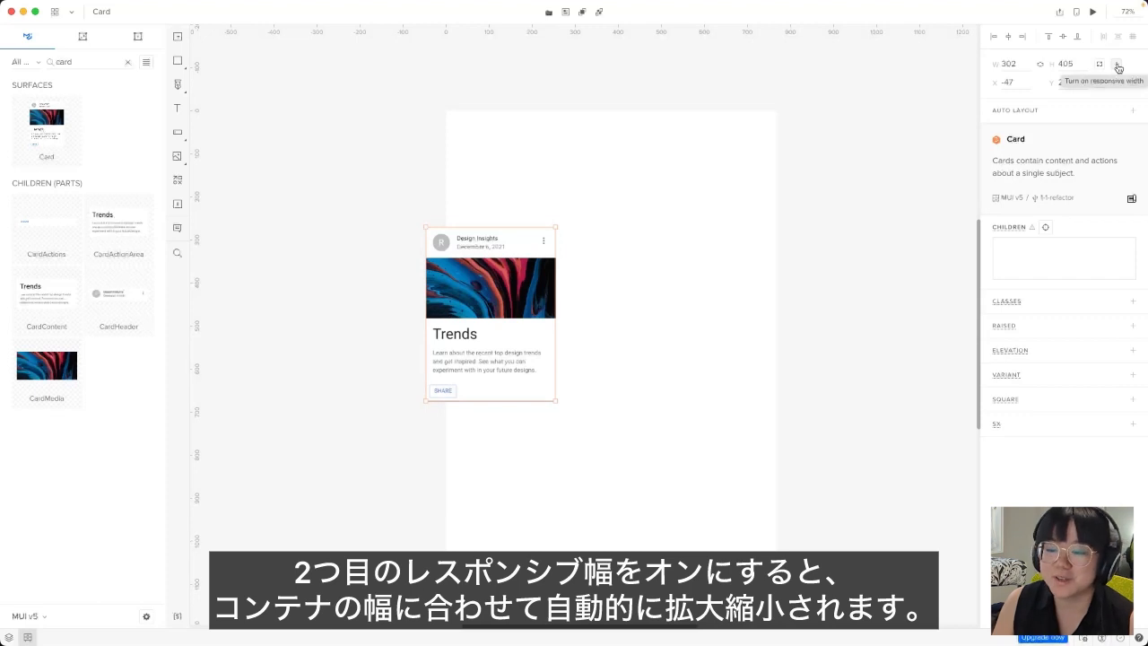
Step: Turn on responsive width for the card and place it at X 0, Y 164
left_click(1118, 67)
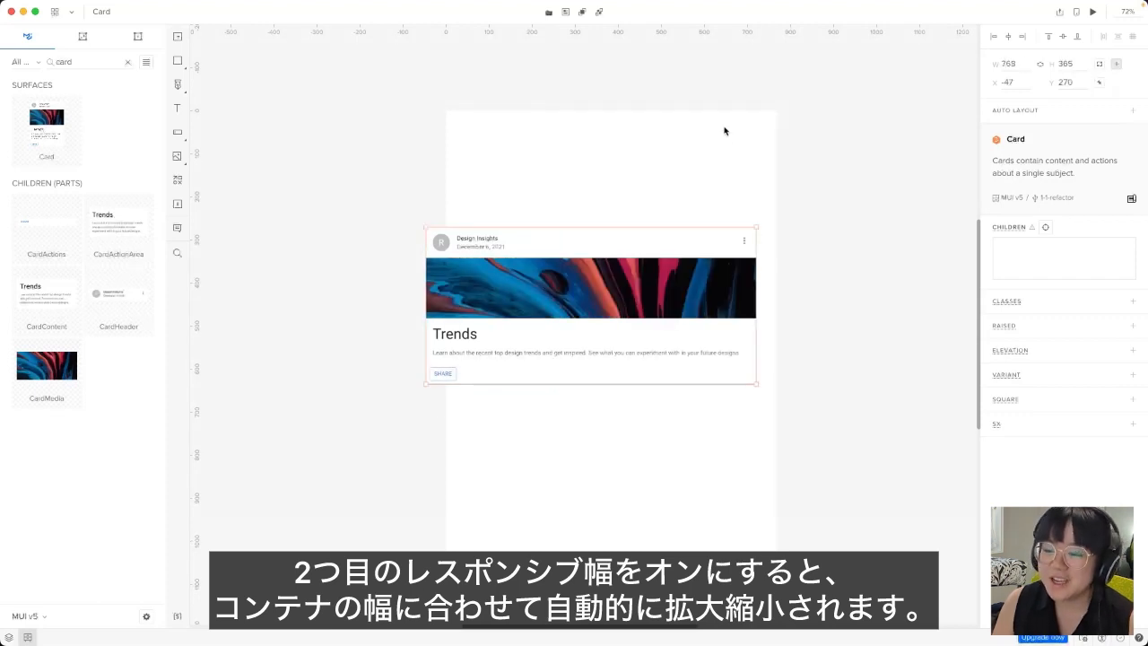
left_click_drag(640, 311, 653, 268)
left_click(674, 162)
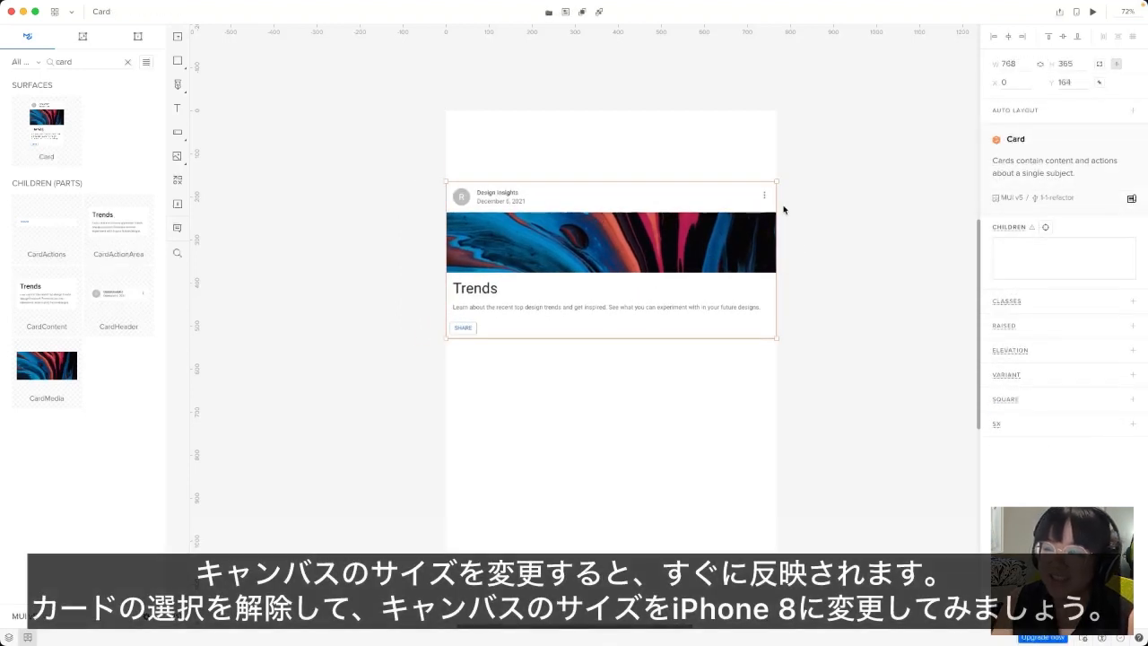
left_click(685, 136)
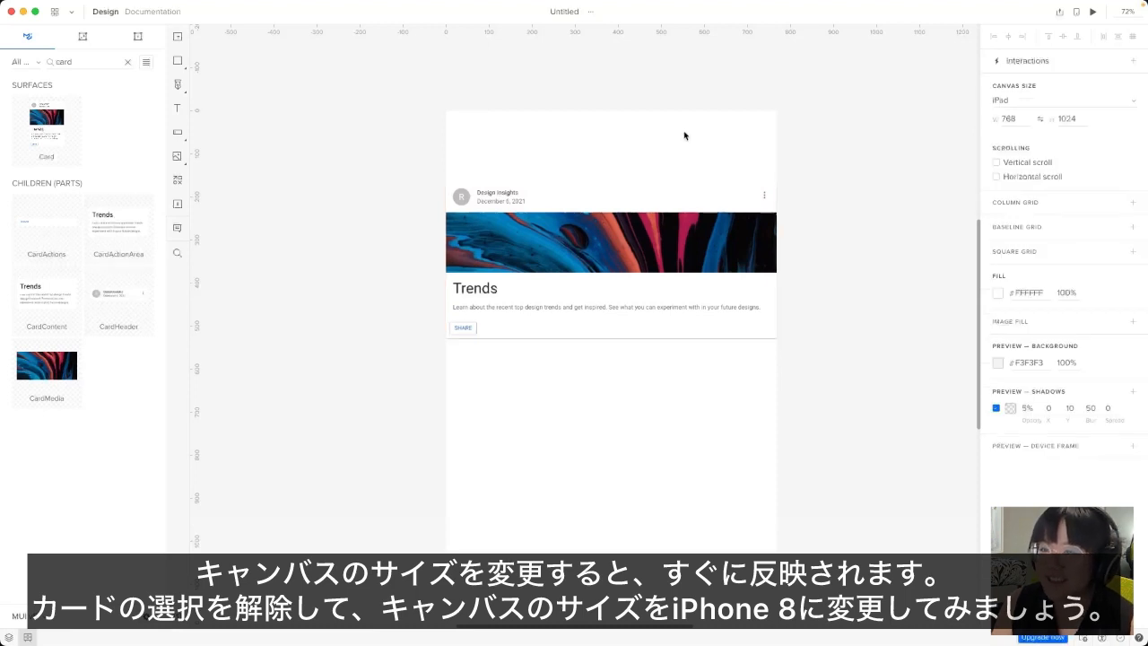
Step: Try the iPhone 8 canvas size with the responsive card, and restore the iPad size
left_click(1008, 101)
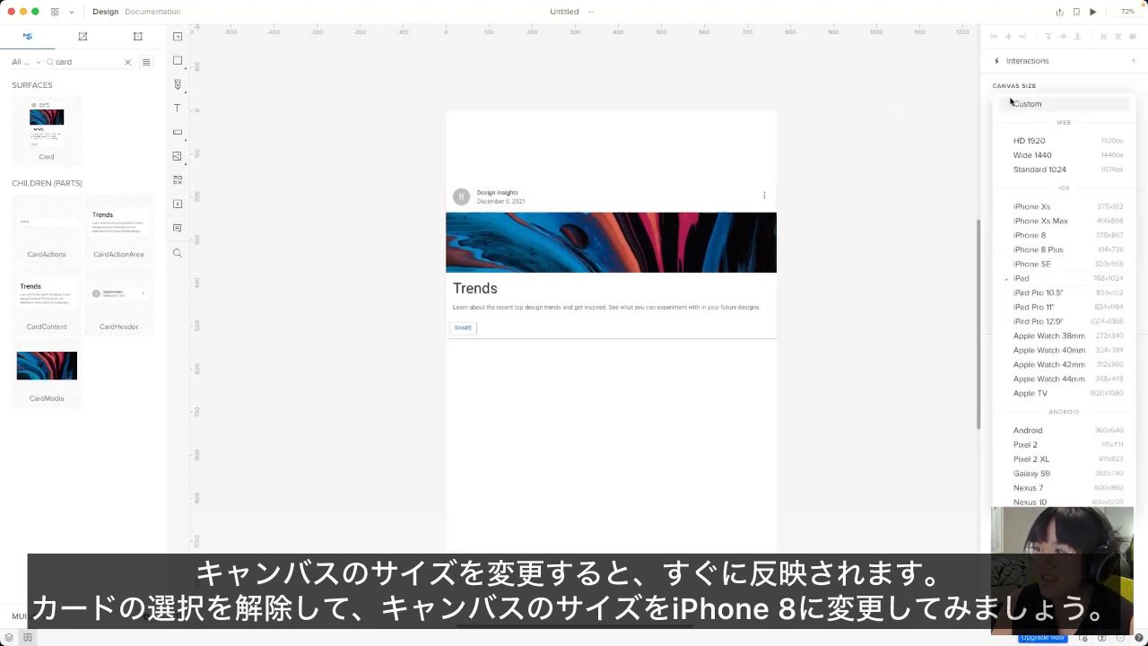
left_click(1032, 235)
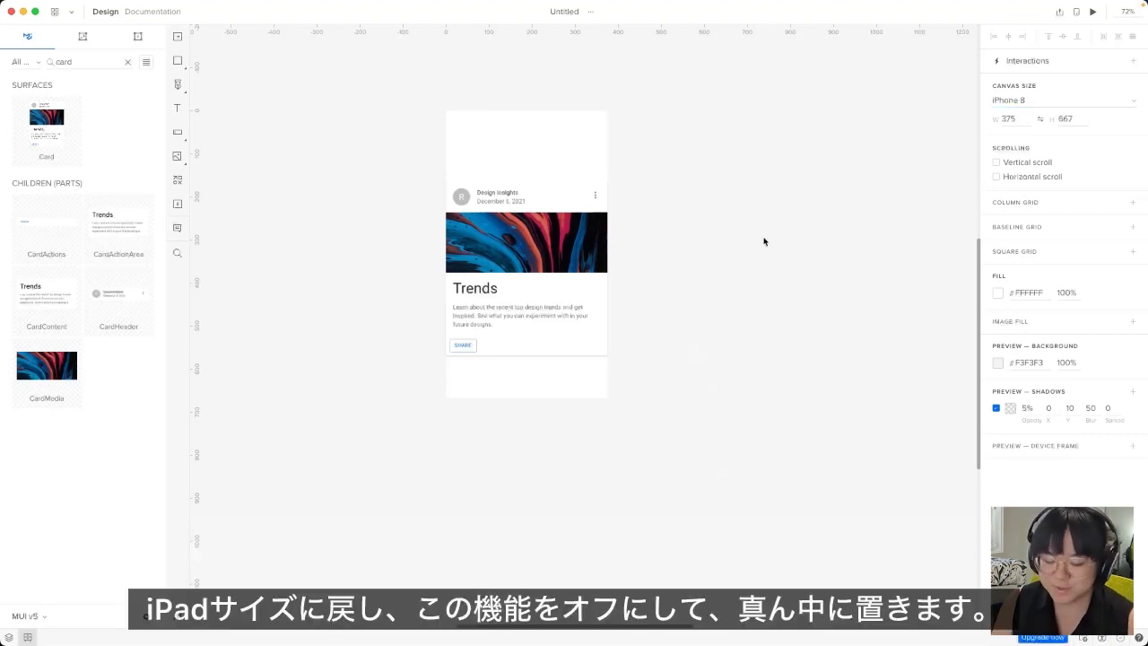
left_click(1031, 102)
left_click(1046, 279)
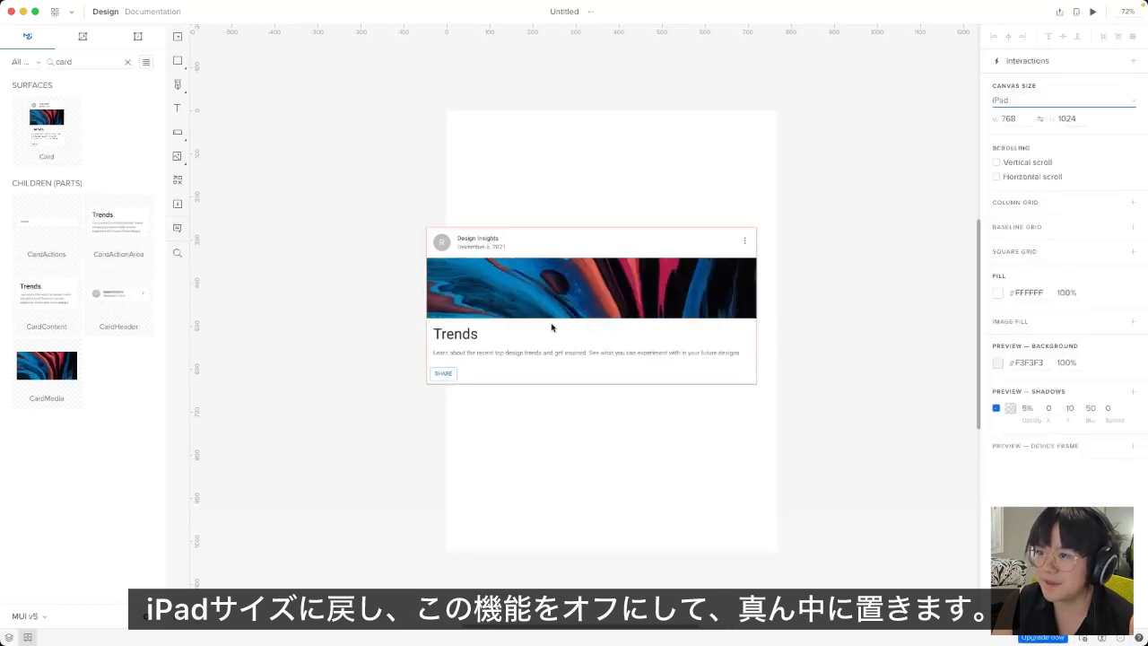
Step: Turn off the card's responsive width and place the card near the canvas centre at about X 183, Y 223
left_click_drag(551, 326, 584, 334)
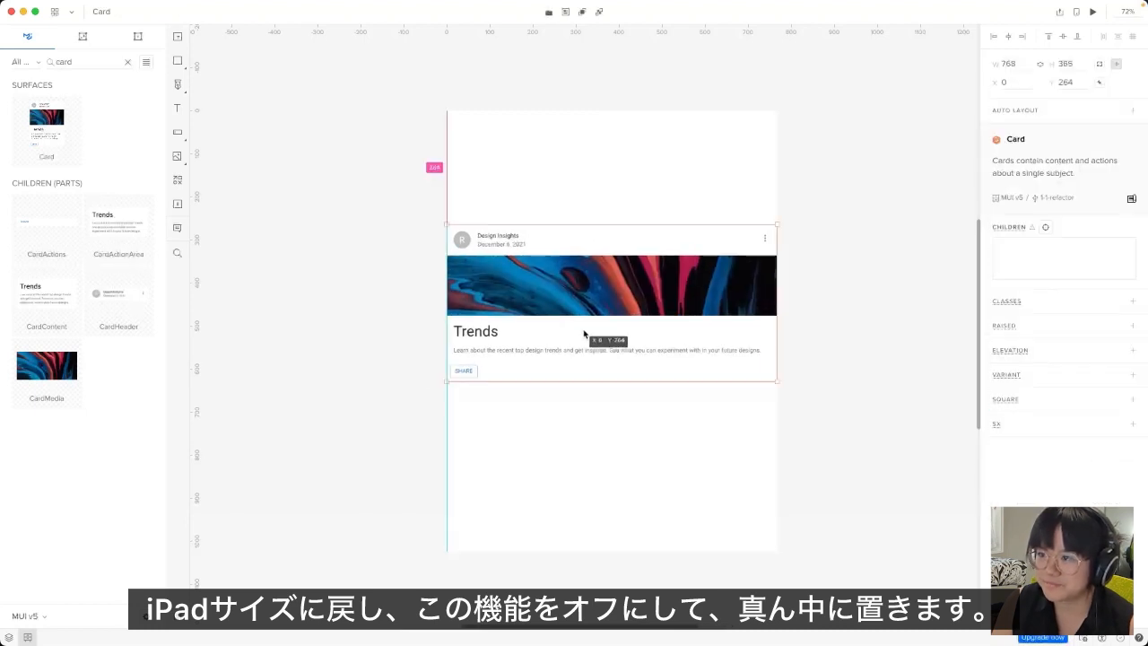
left_click(1118, 65)
left_click_drag(602, 308, 680, 291)
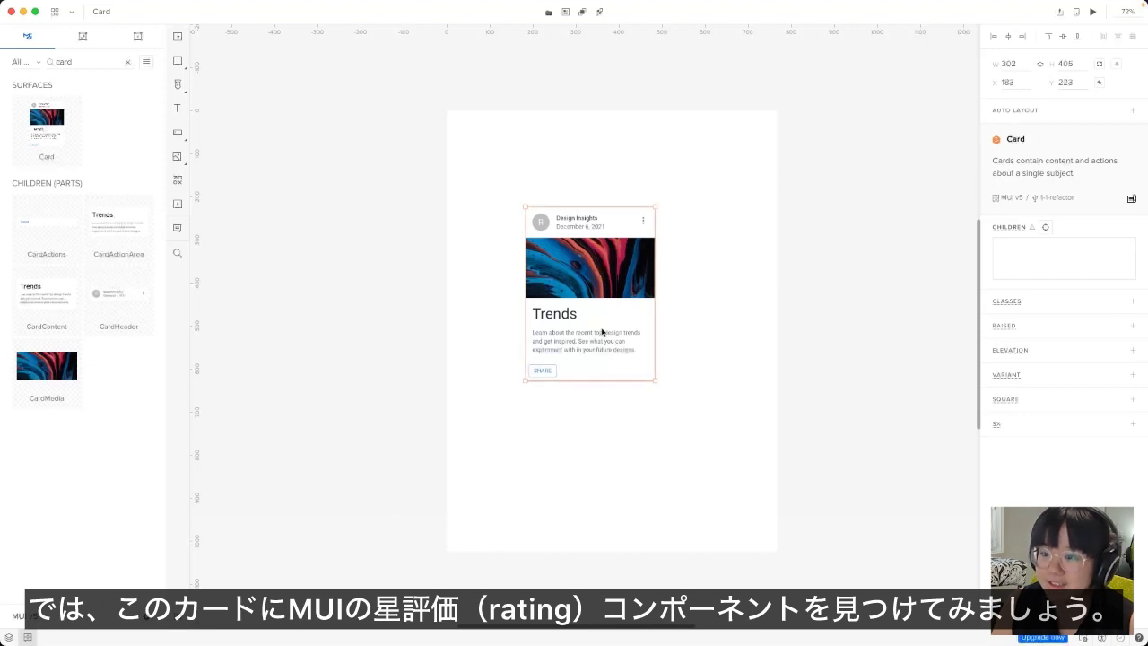
left_click(474, 325)
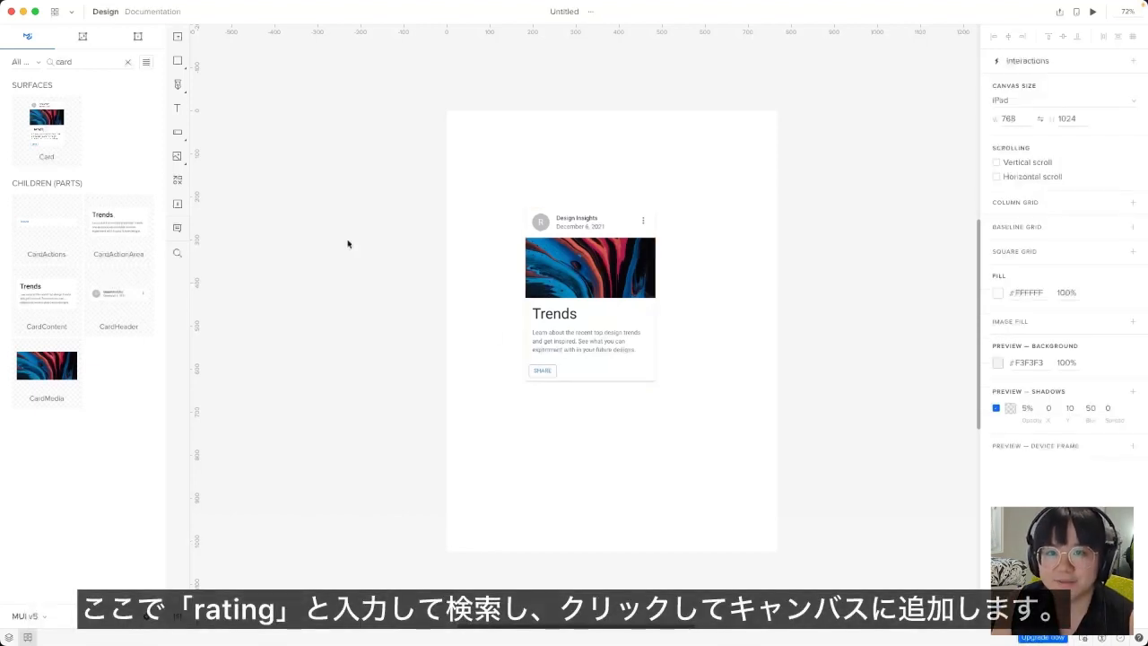
Step: Search the MUI v5 components for "rating" and add the Rating component to the canvas
left_click(127, 62)
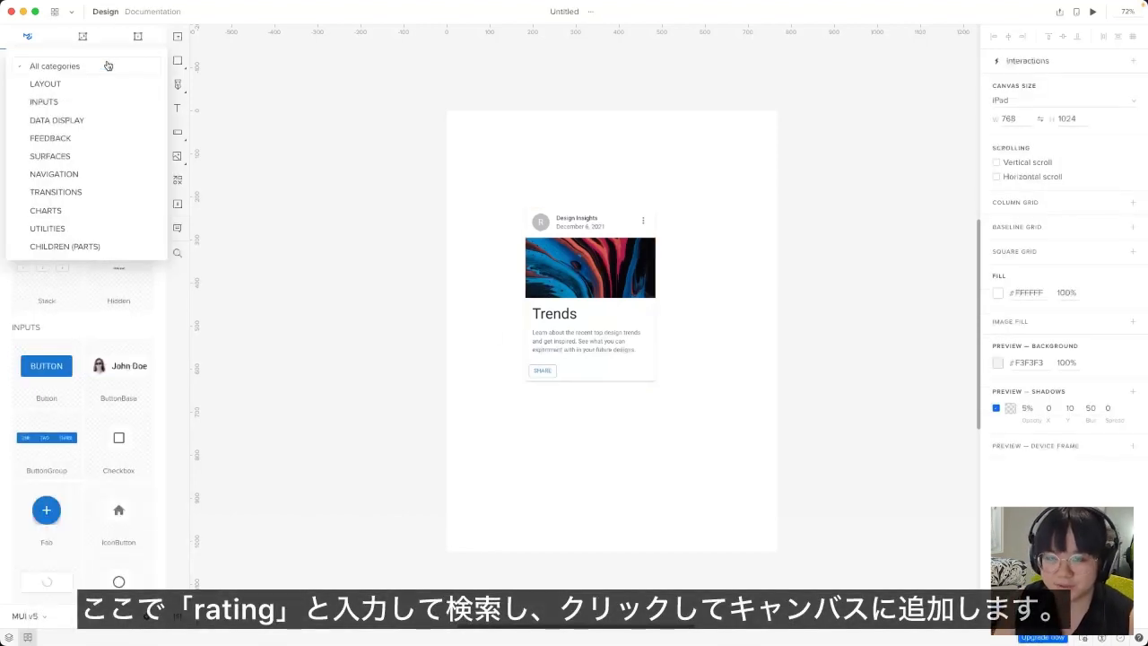
left_click(199, 70)
left_click(113, 63)
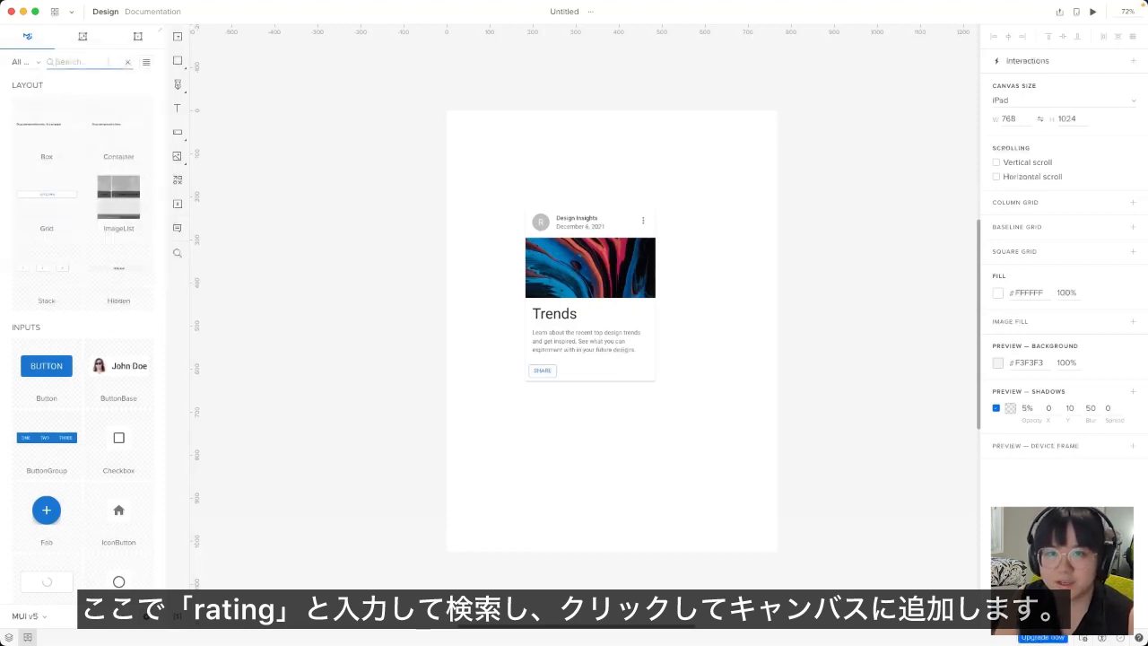
type("rating")
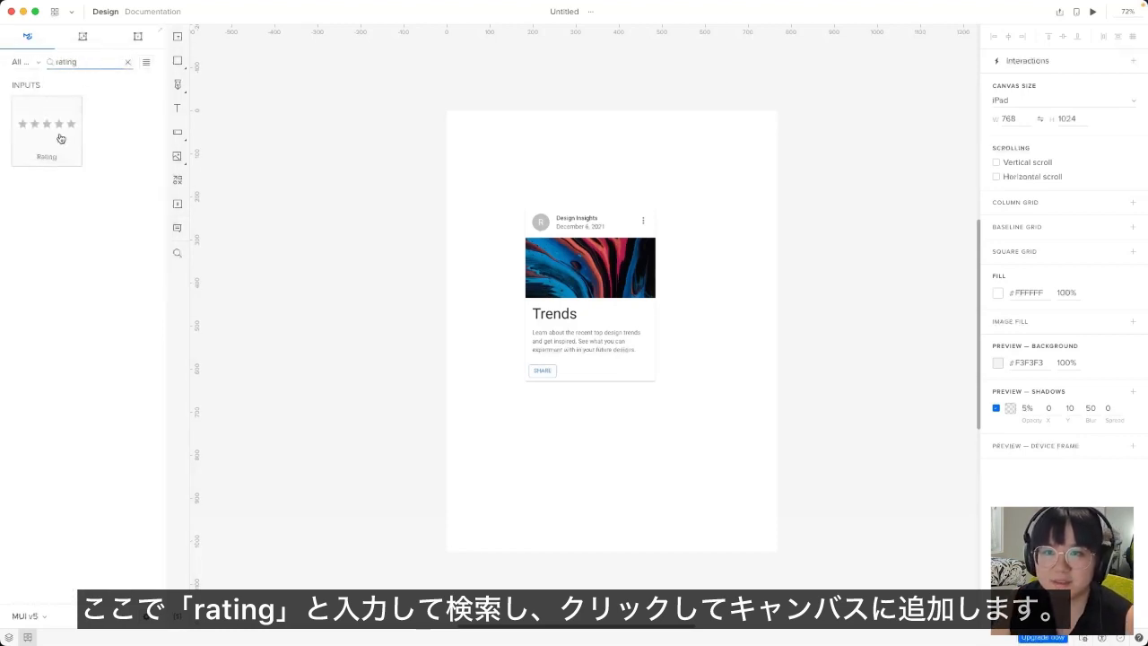
left_click(49, 130)
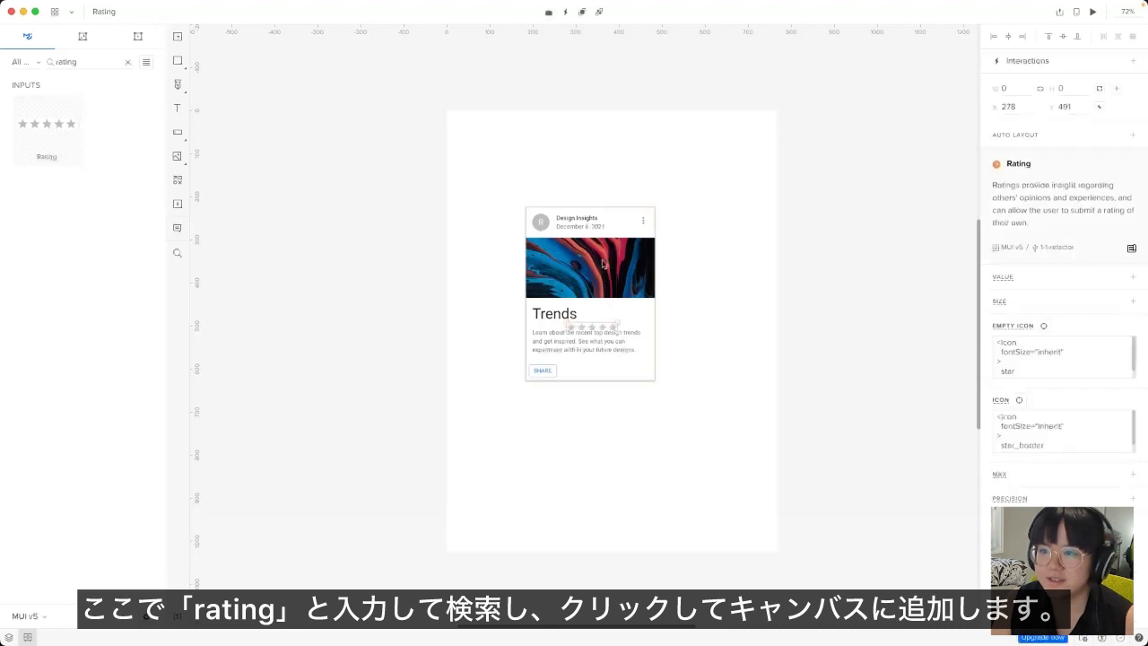
Step: Move the Rating component below the card, and nest it inside CardContent between the two Typography layers
left_click_drag(597, 330, 608, 410)
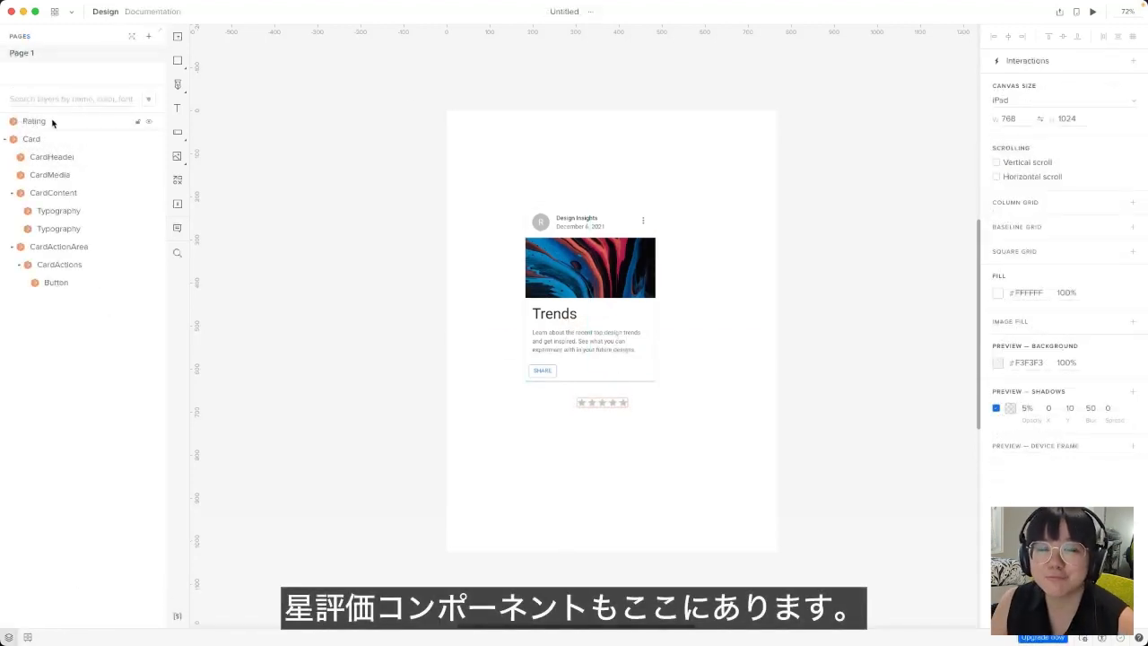
left_click(51, 122)
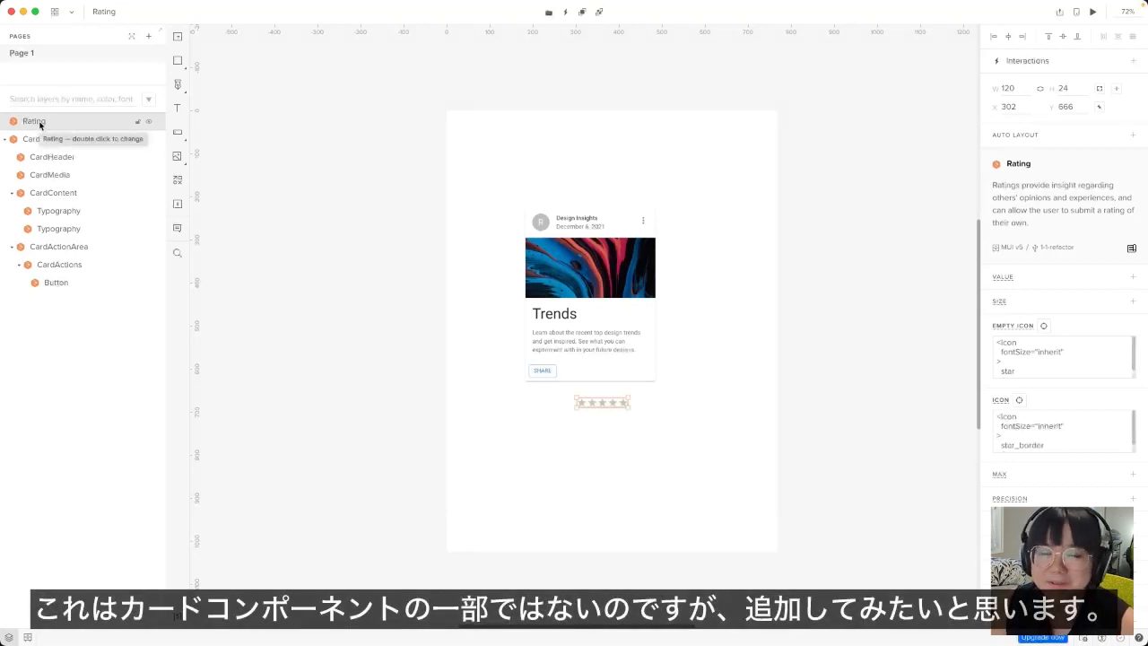
left_click_drag(43, 122, 60, 224)
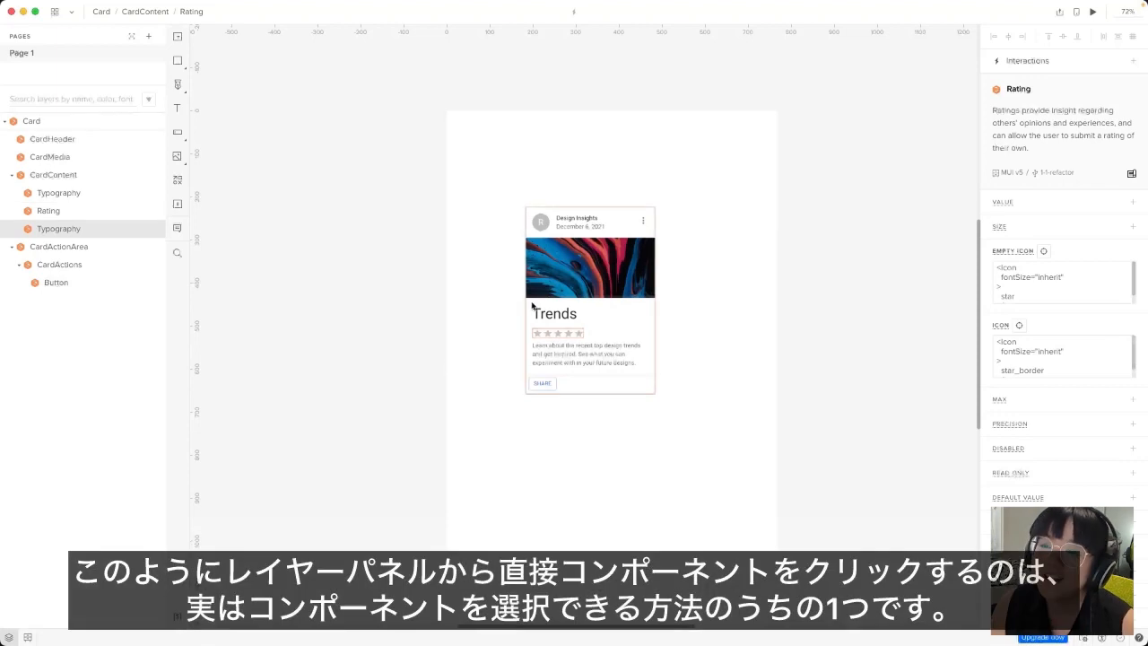
Step: Select the CardContent, CardMedia and description Typography one by one in the layer tree, and deselect everything
left_click(56, 174)
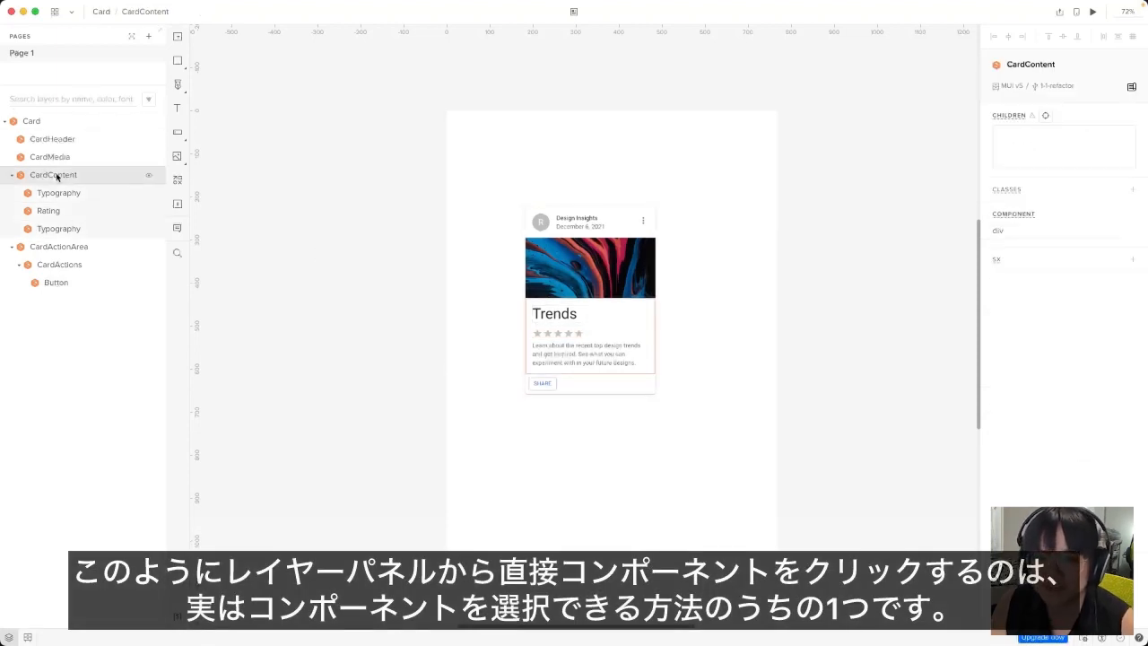
left_click(72, 157)
left_click(91, 228)
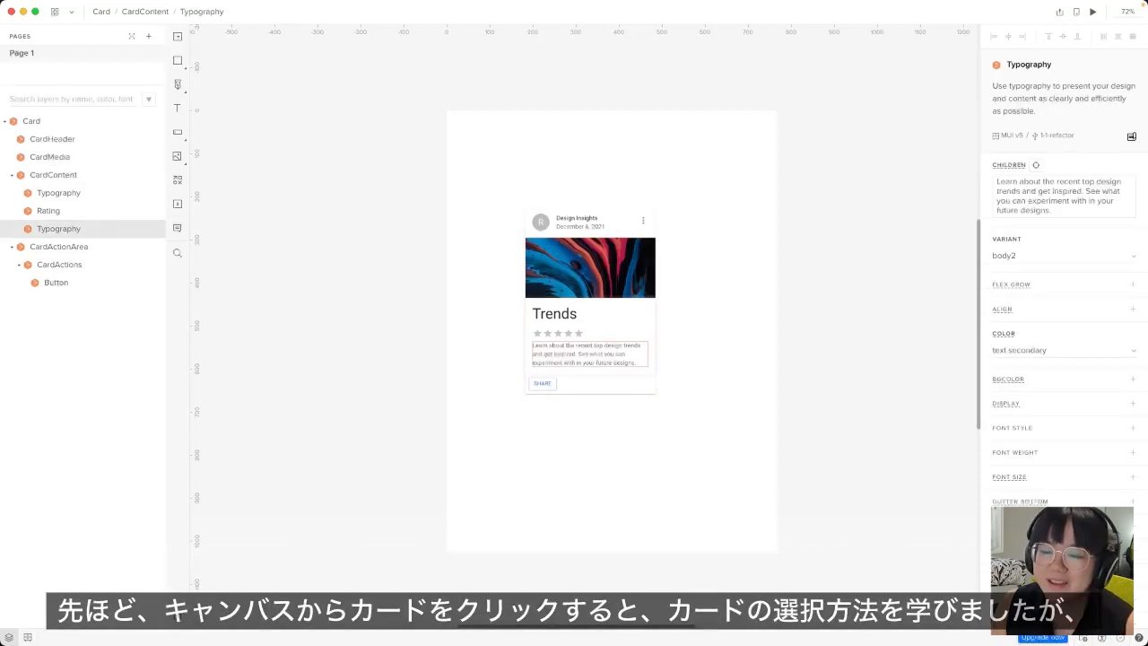
left_click(341, 420)
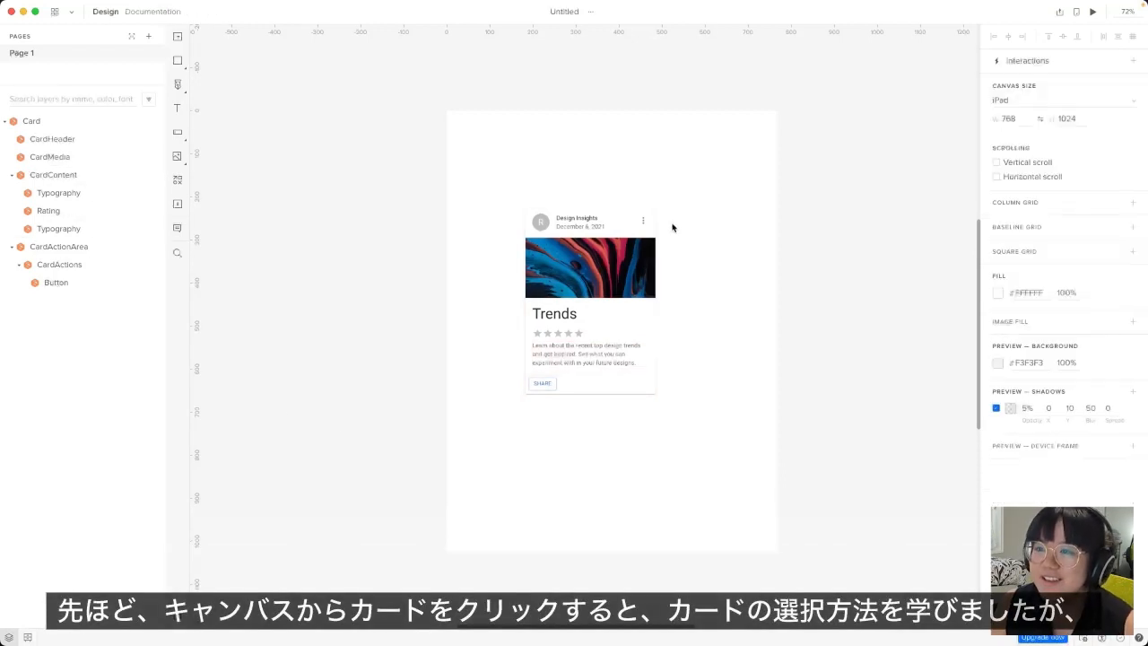
Step: Select the whole card on the canvas, drill down to its nested CardHeader, and clear the selection
left_click(650, 311)
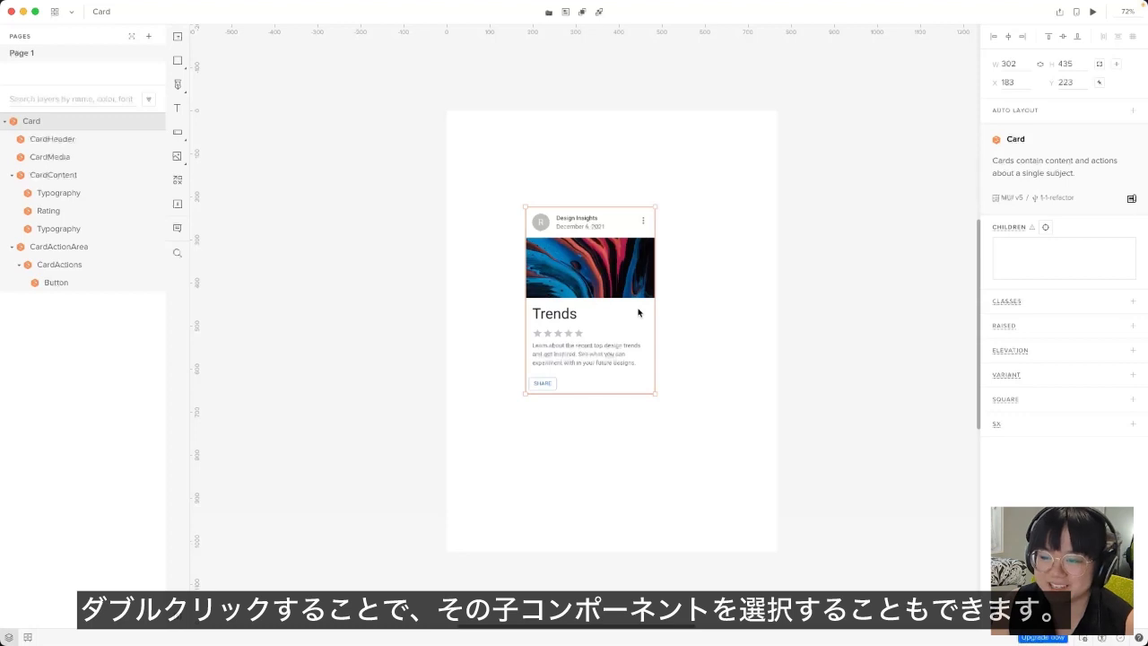
double_click(614, 222)
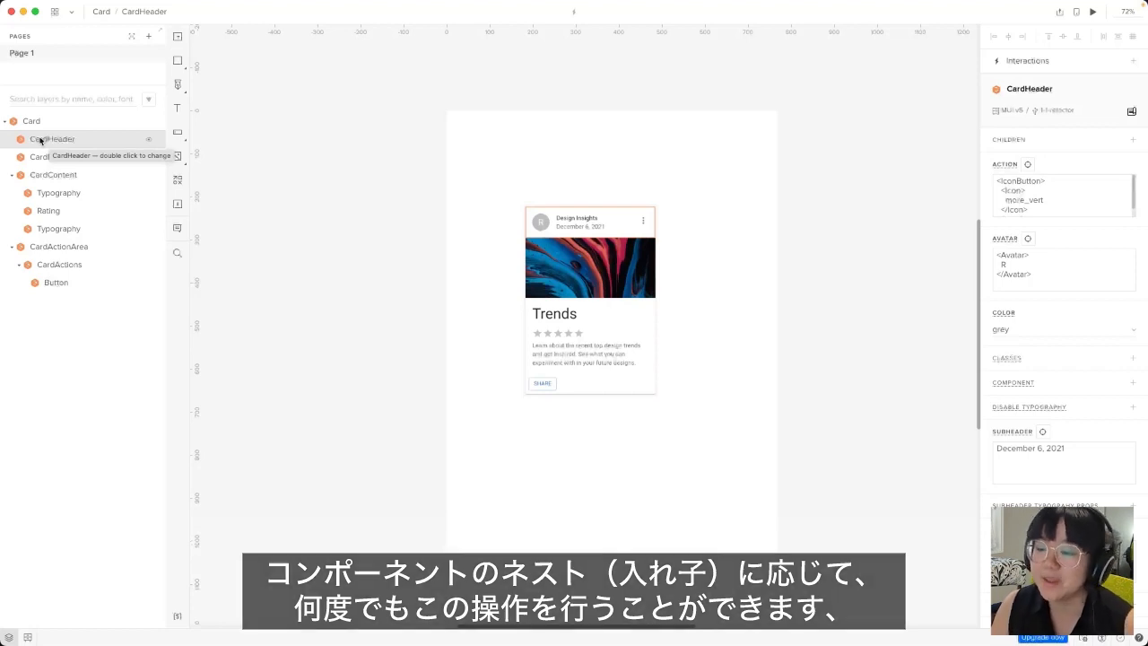
left_click(739, 308)
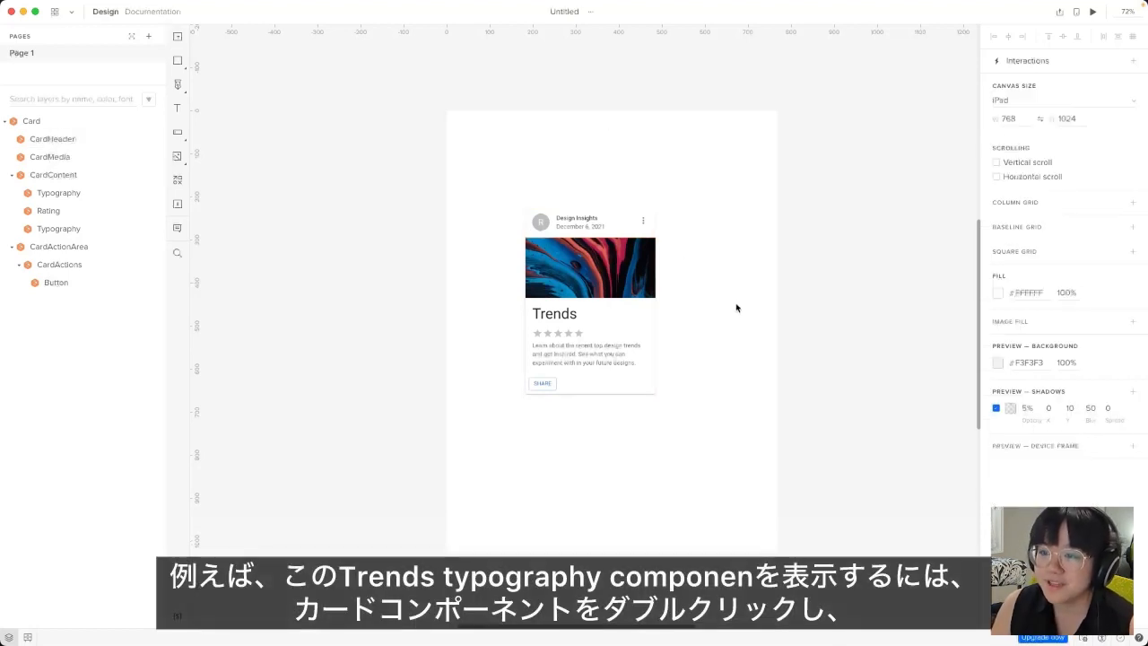
Step: Drill down through the card and its CardContent on the canvas to select the Trends Typography, and deselect it
double_click(559, 317)
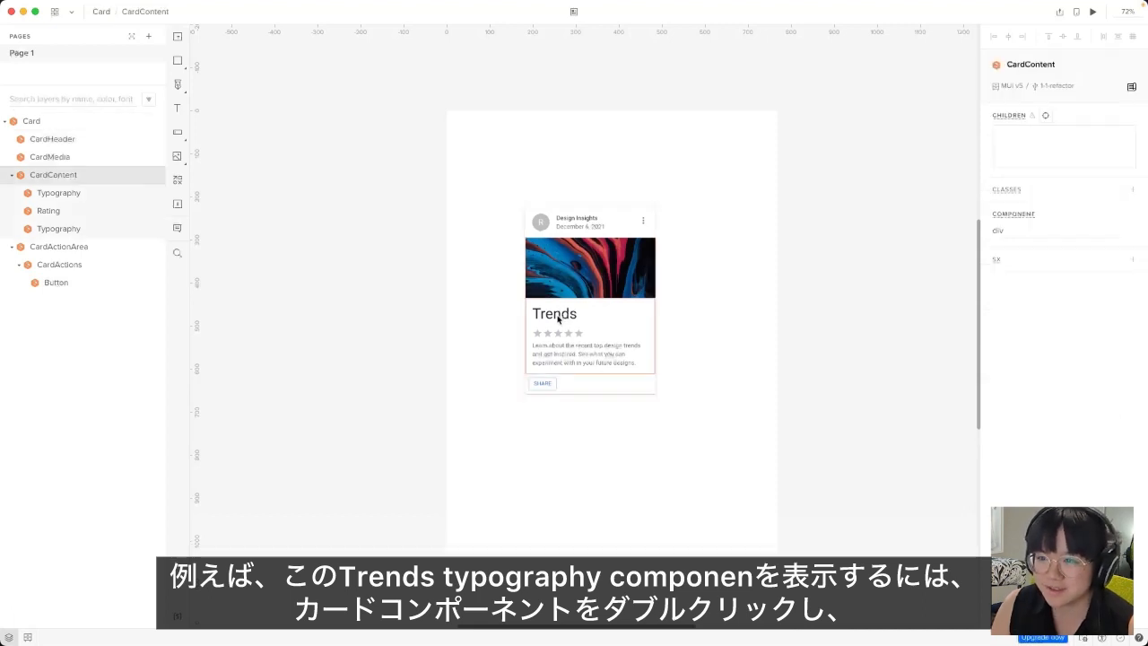
left_click(558, 318)
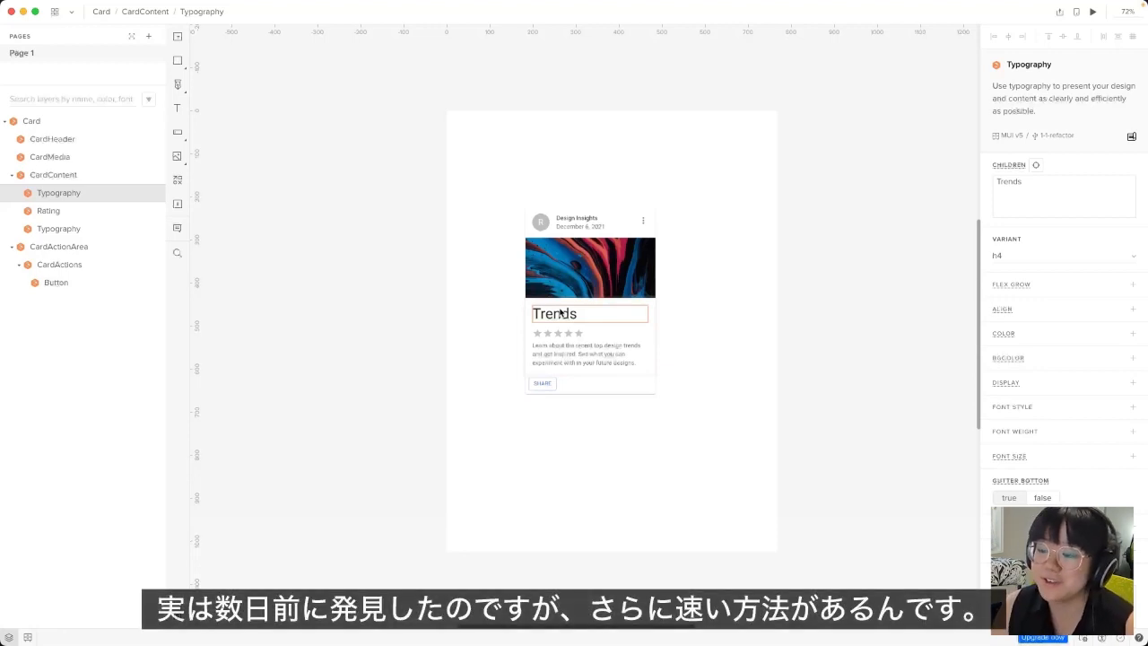
left_click(437, 355)
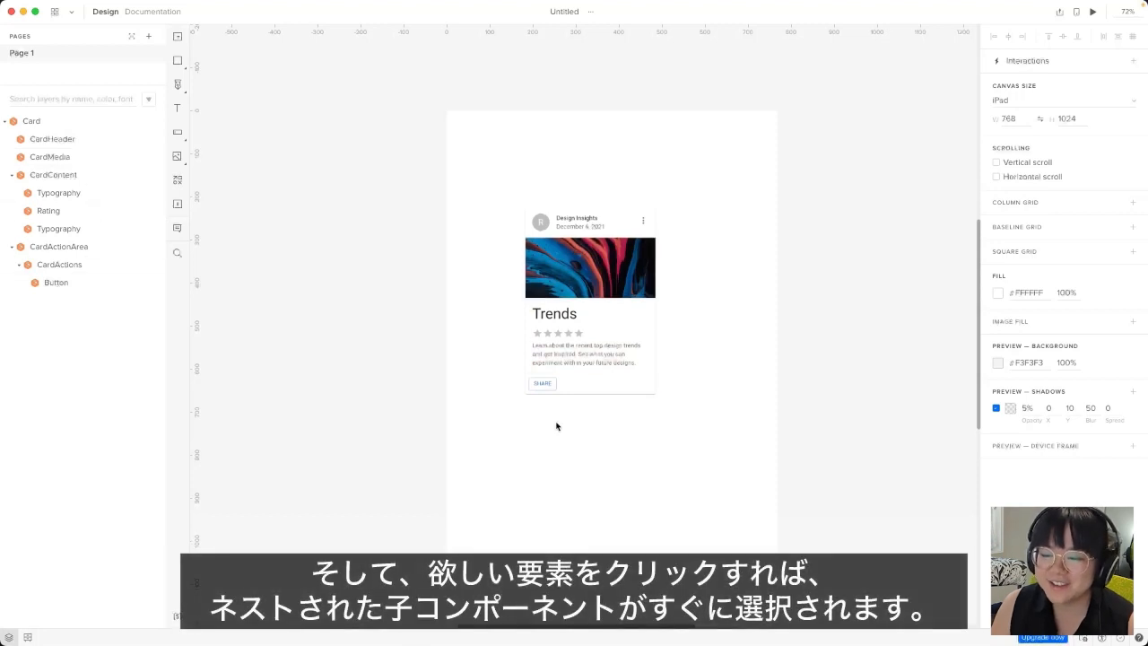
Step: Select the Trends Typography directly on the canvas and again through Select Layer, clearing the selection each time
left_click(559, 314)
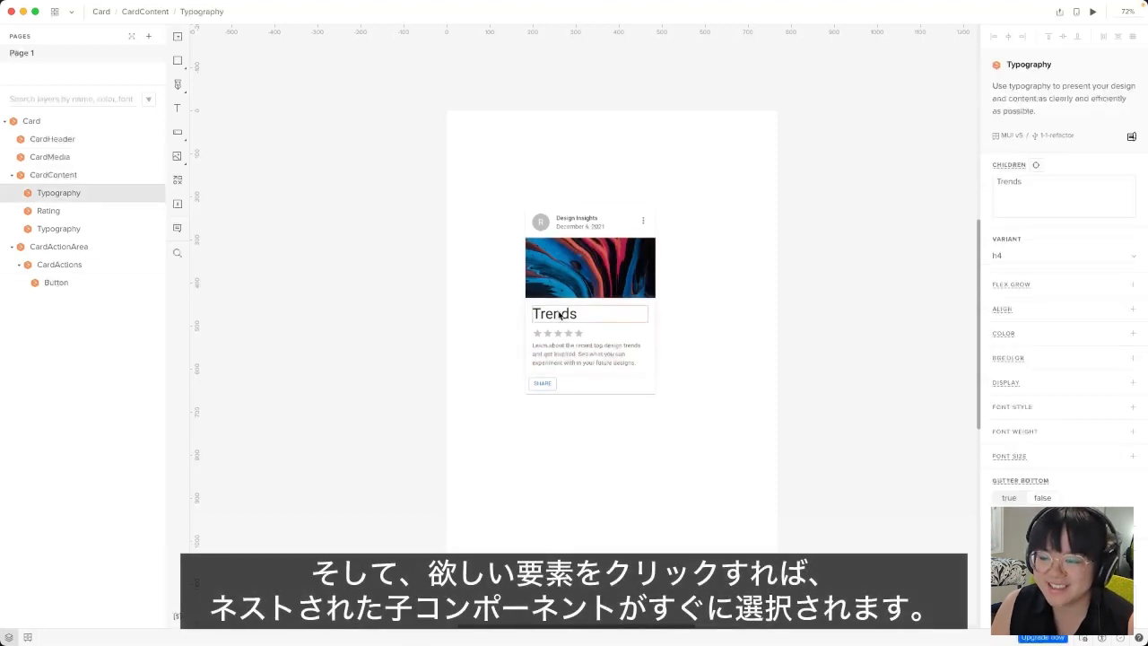
left_click(521, 345)
right_click(556, 317)
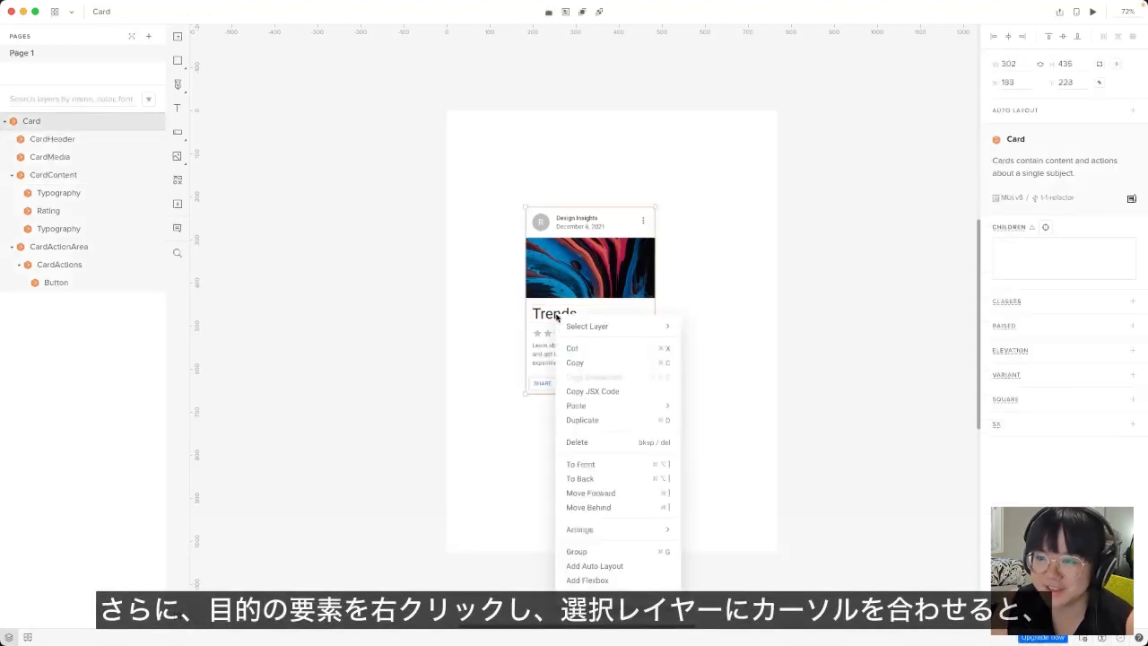
mouse_move(578, 328)
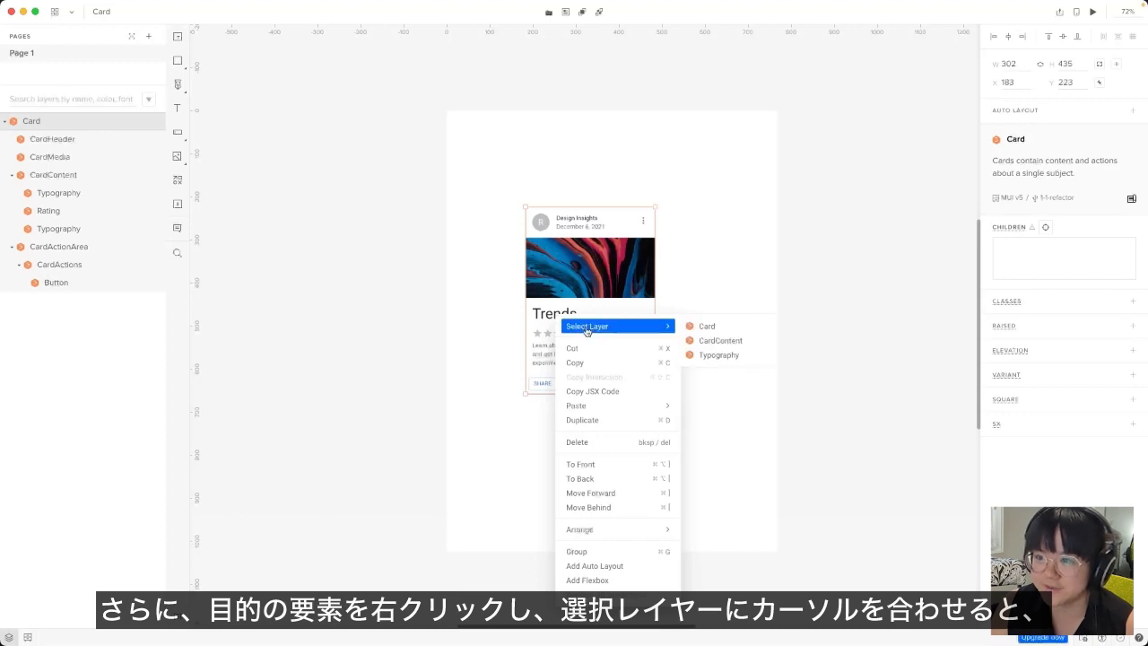
left_click(717, 355)
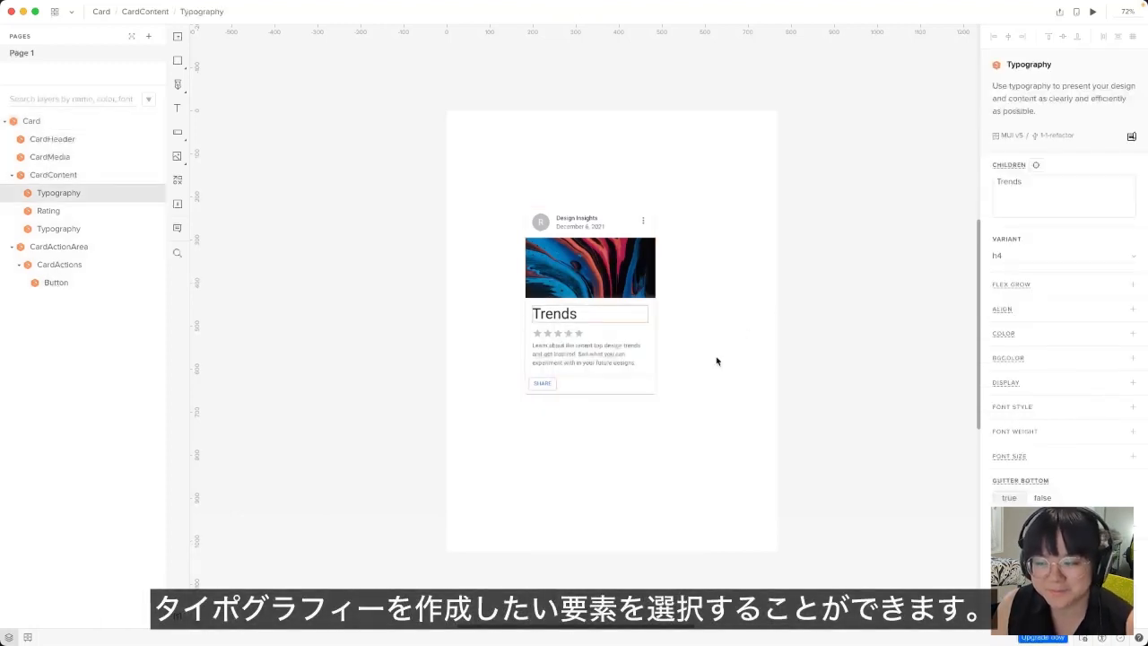
left_click(759, 359)
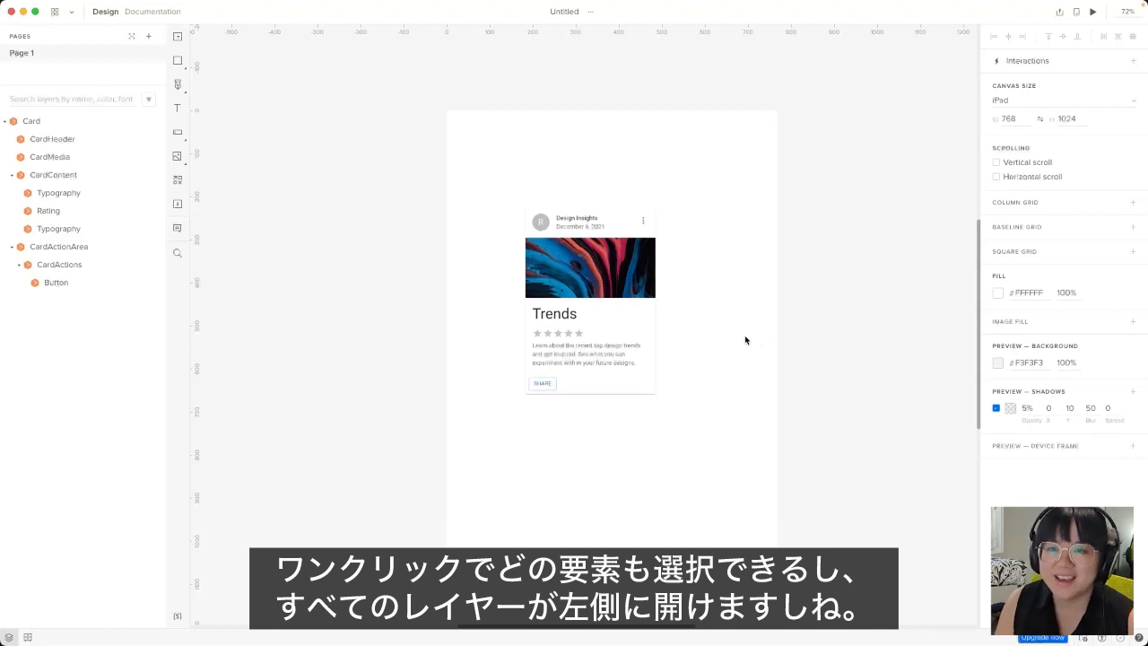
Step: Collapse CardContent in the layer tree and select the Trends text on the canvas to reveal its layer
left_click(12, 175)
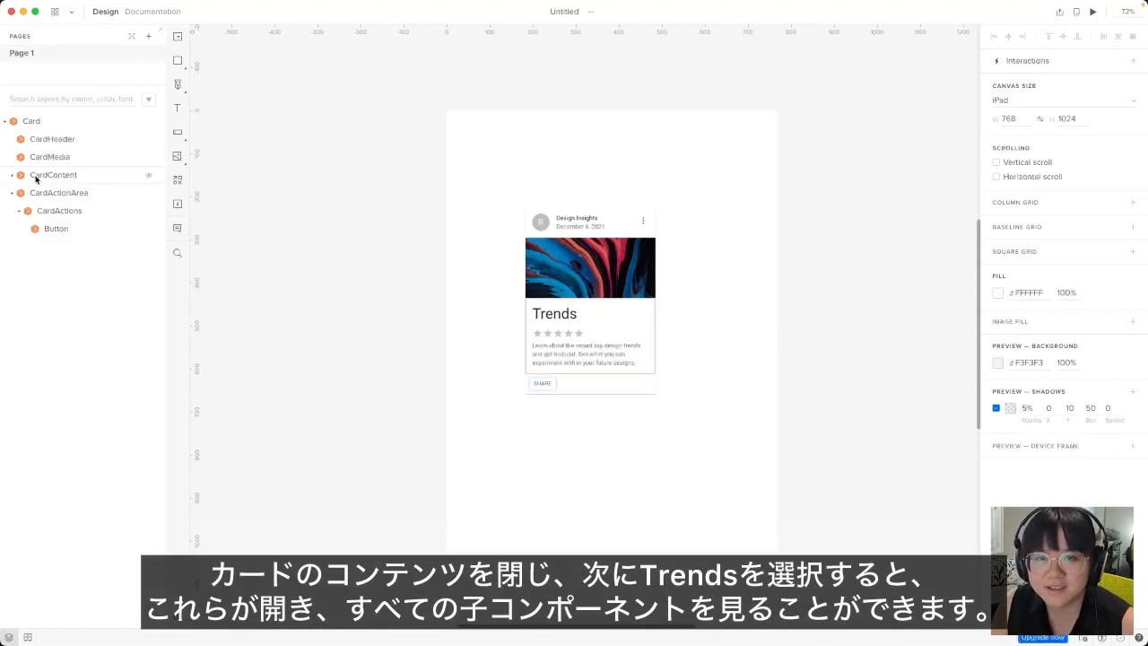
left_click(563, 320)
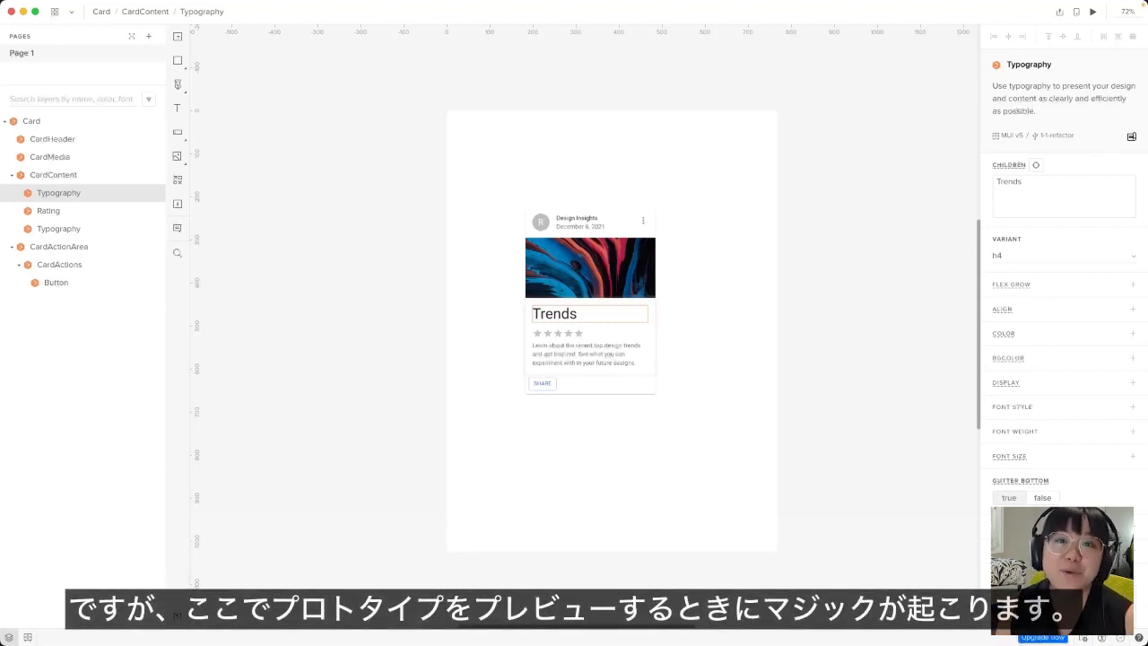
left_click(727, 251)
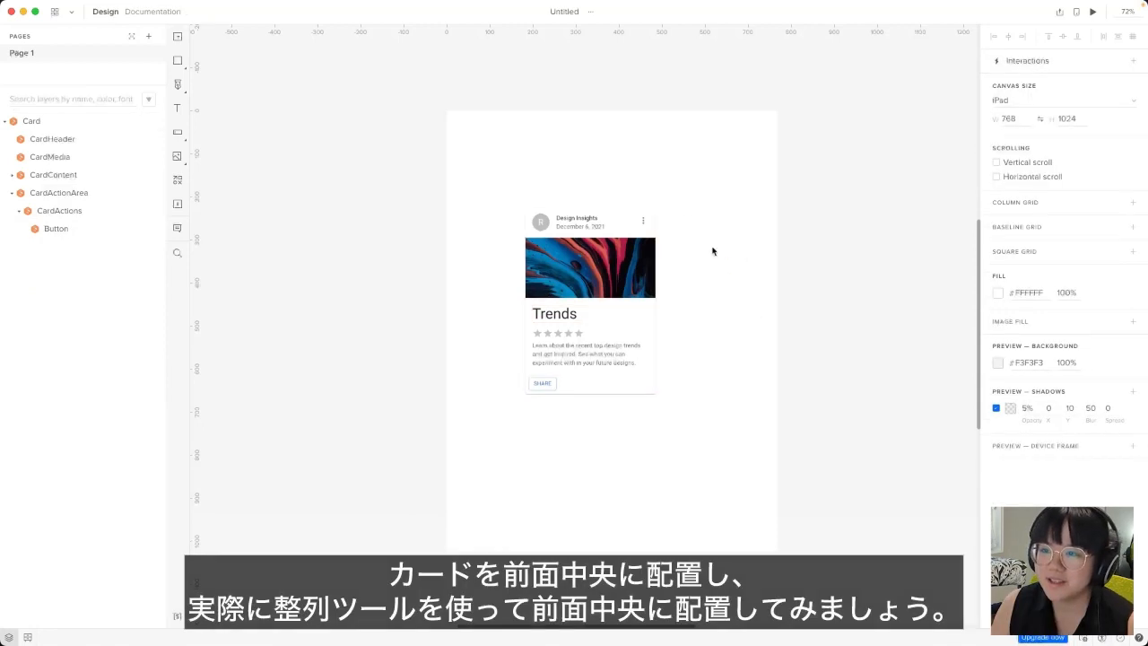
Step: Align the card to the horizontal centre and vertical middle of the canvas
left_click(646, 256)
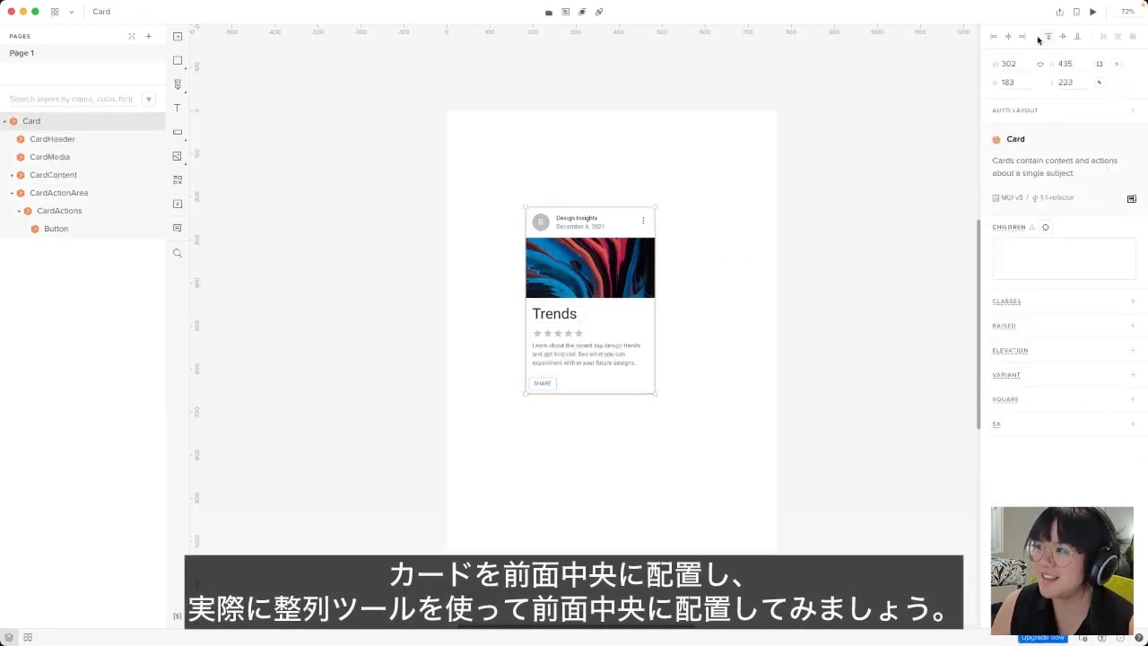
left_click(1007, 37)
left_click(1063, 36)
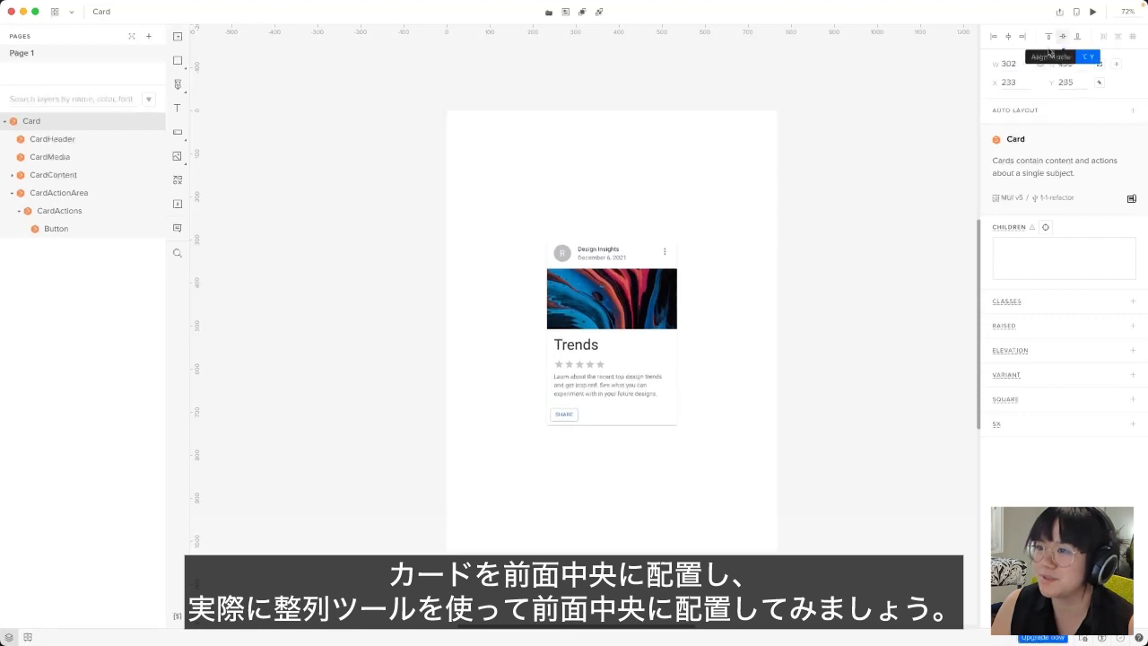
left_click(747, 292)
left_click_drag(746, 293, 705, 277)
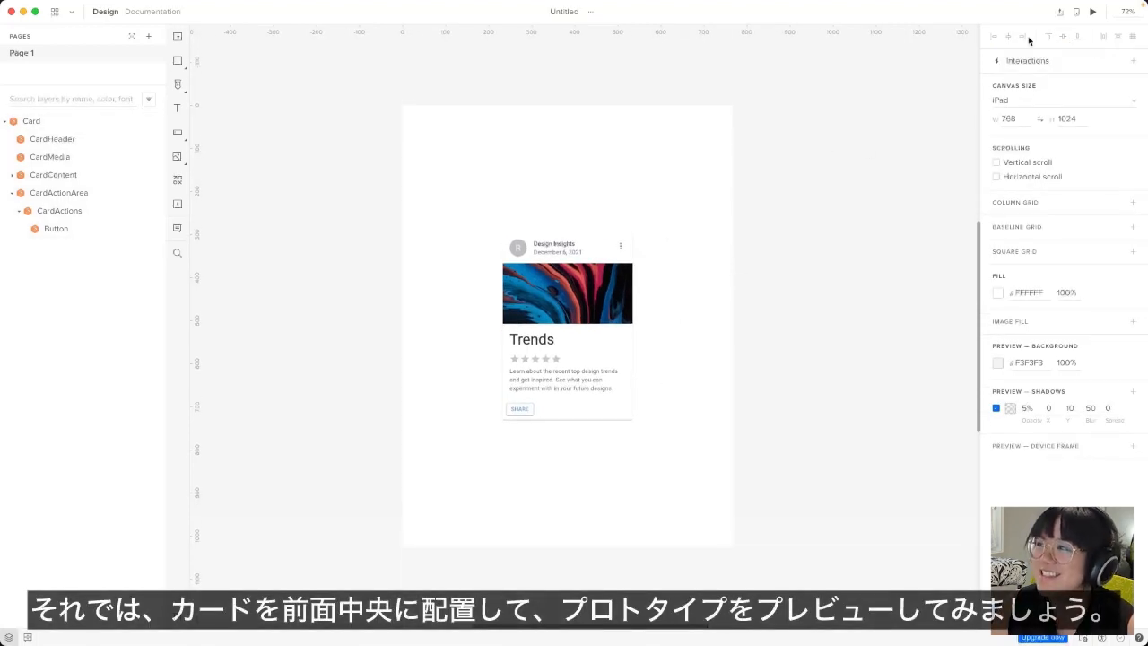
Step: Preview the prototype and try out empty comment pins beside and above the card in Comment mode
left_click(1094, 12)
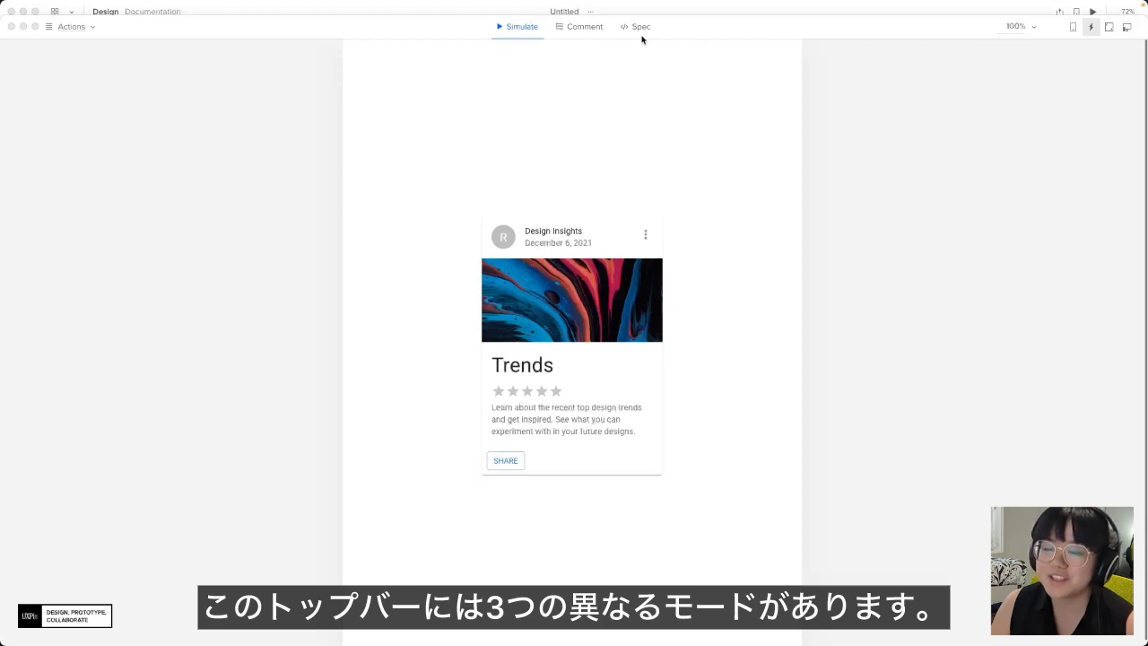
left_click(514, 27)
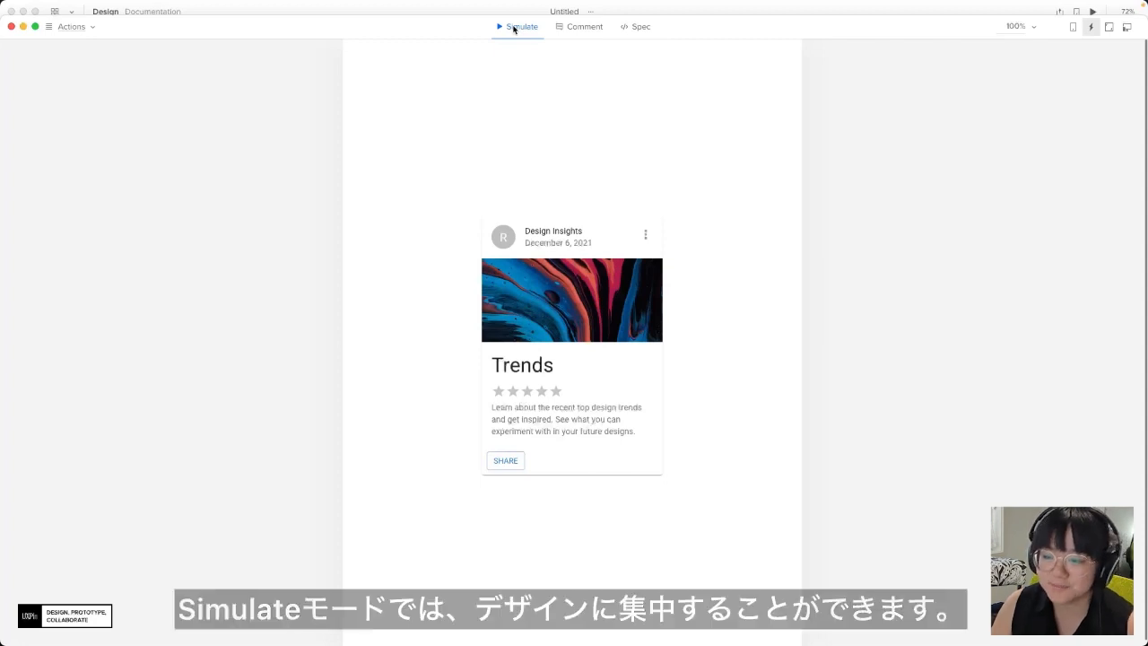
left_click(574, 28)
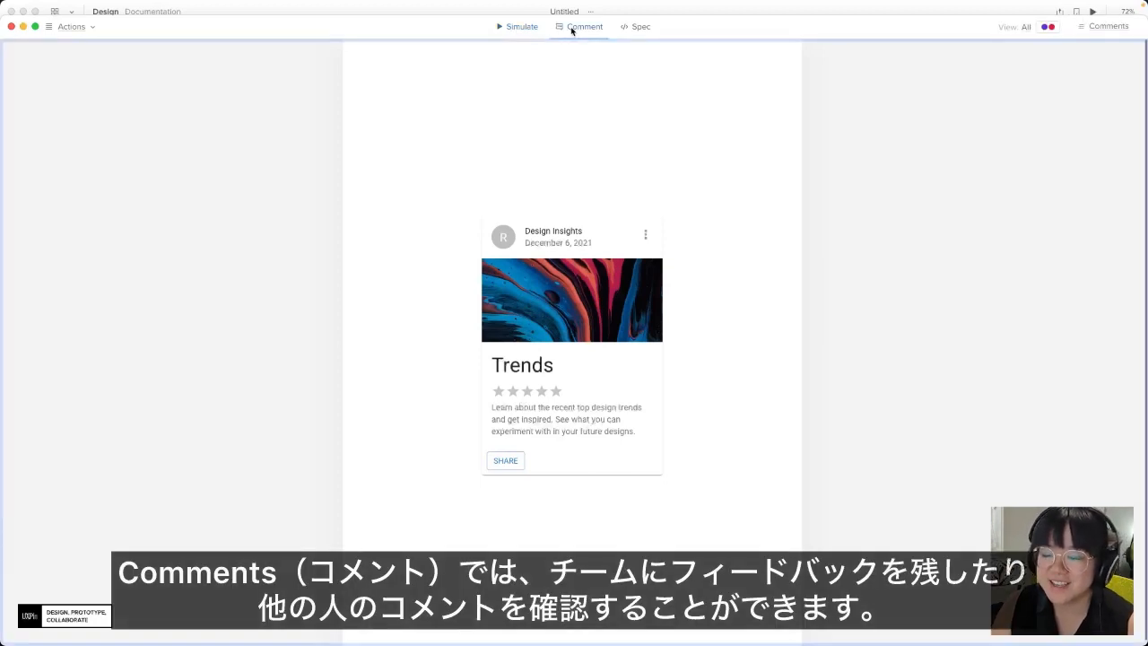
left_click(669, 226)
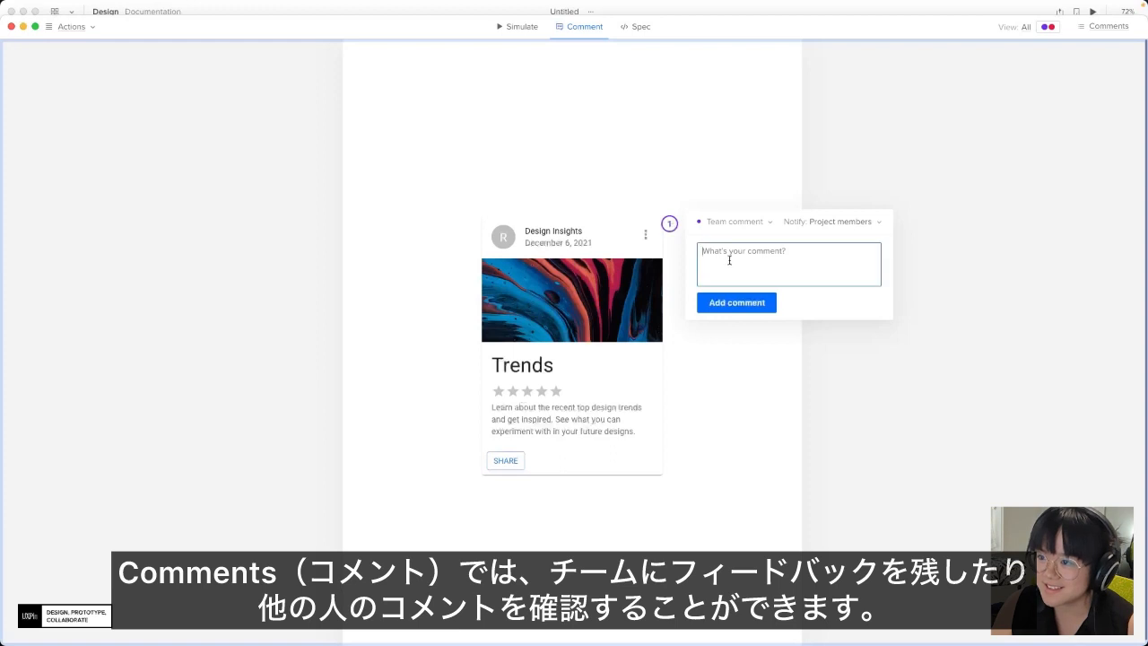
left_click(608, 129)
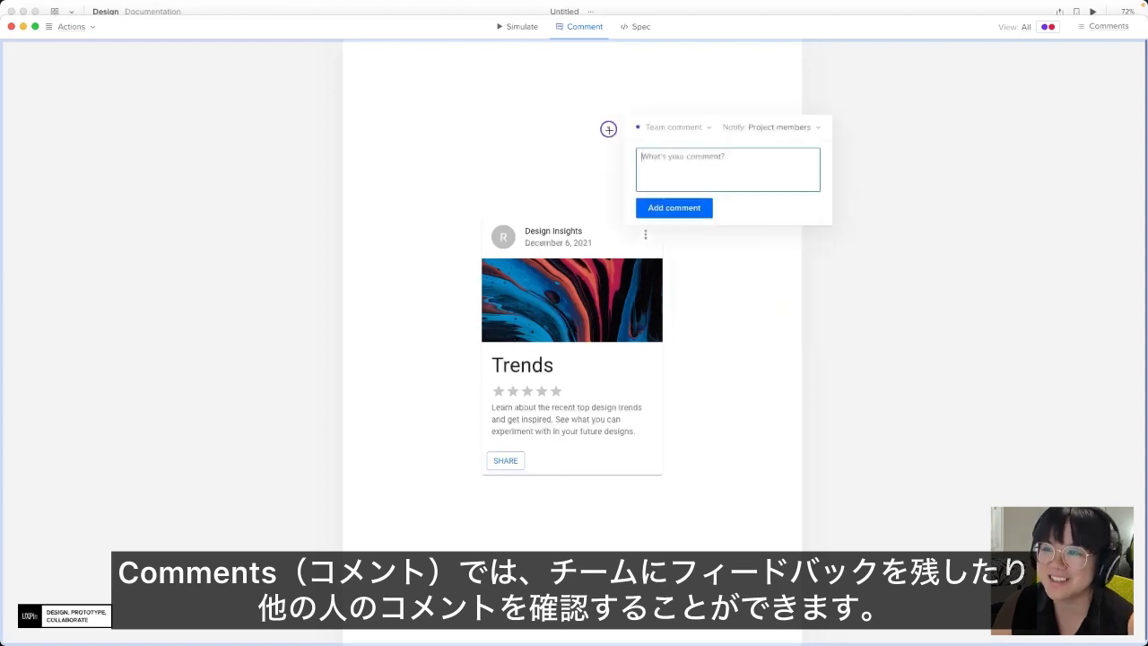
key("Escape")
Step: View the prototype in Spec mode, return to Simulate mode and open the device preview option
left_click(634, 28)
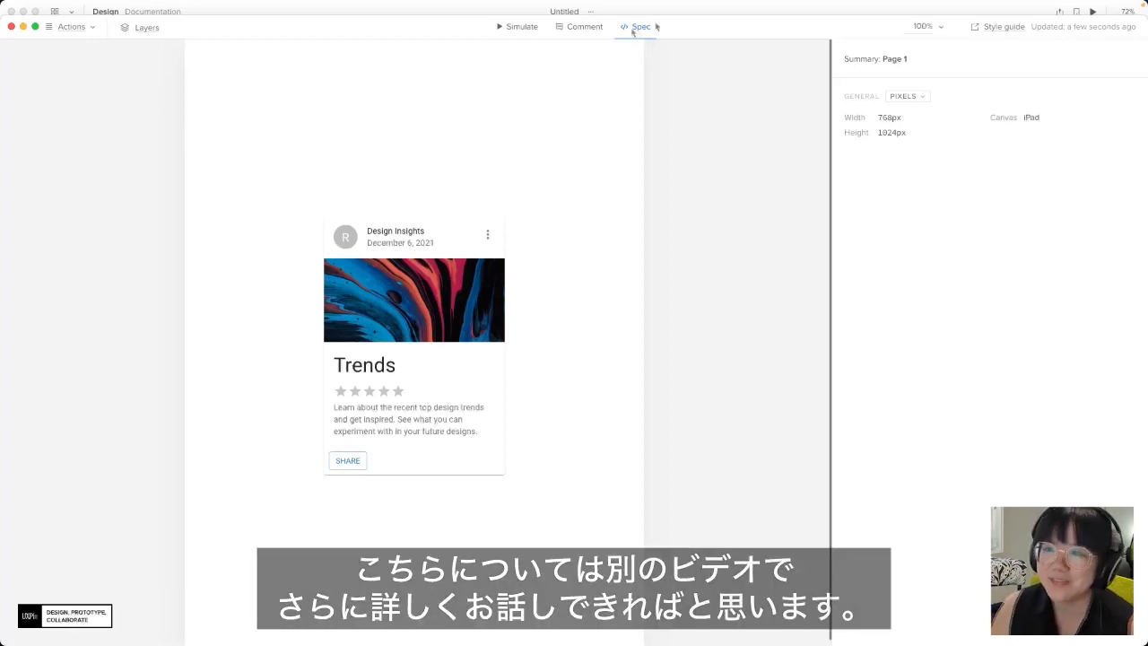
left_click(516, 27)
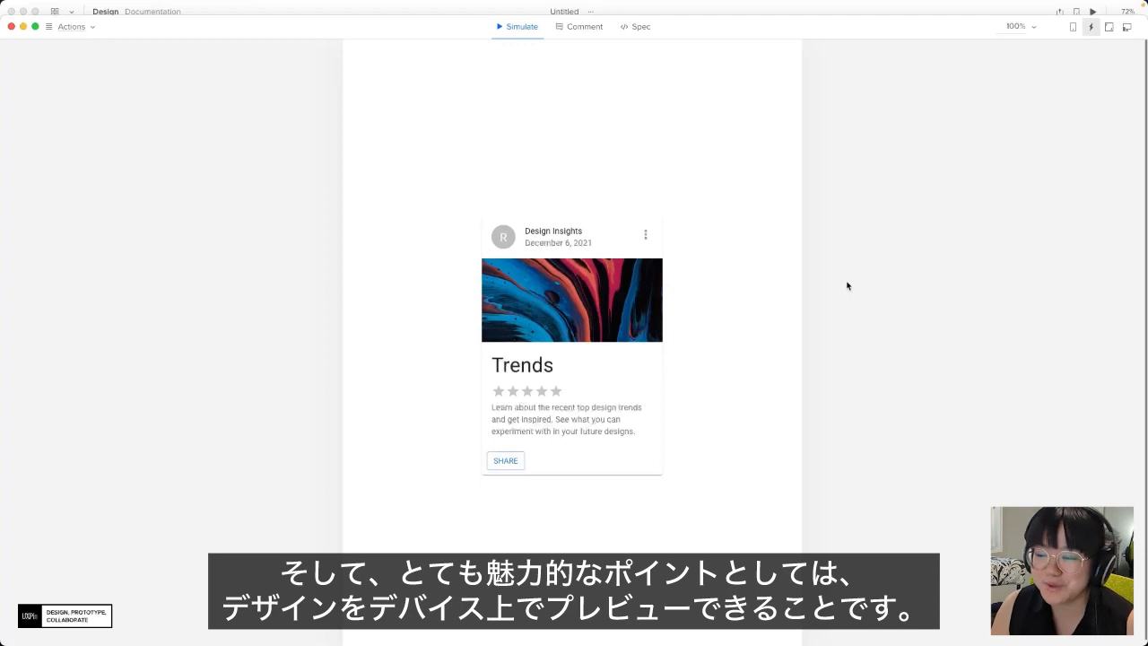
left_click(1073, 27)
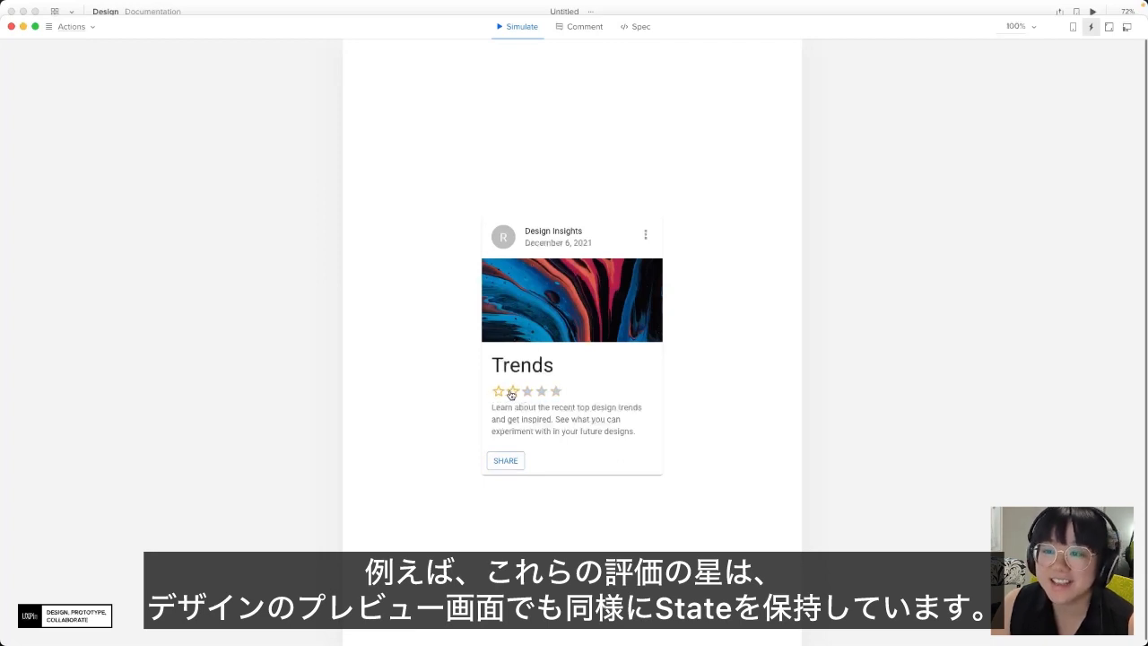
Step: Test the card's Share button at several points in the simulated prototype
left_click(506, 463)
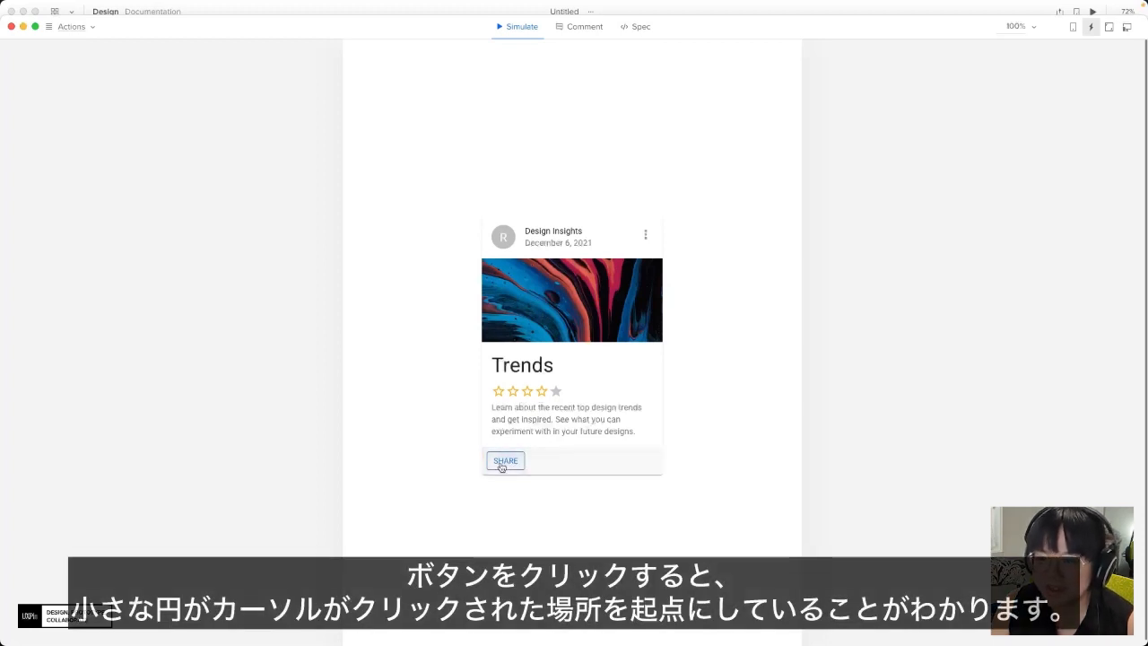
left_click(493, 465)
left_click(522, 467)
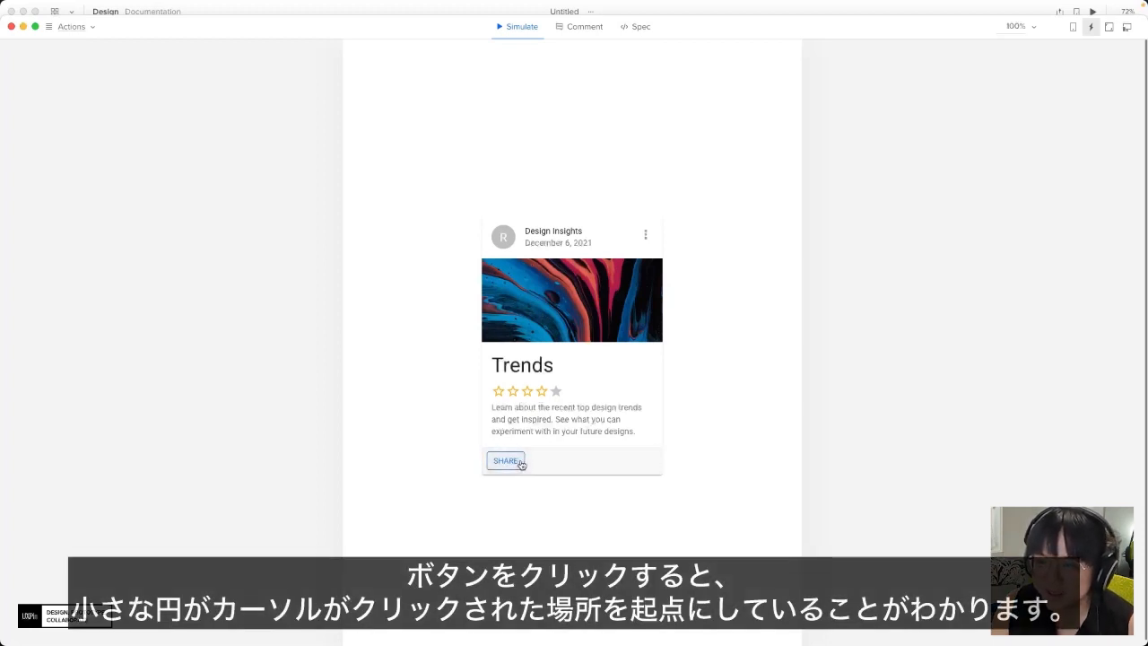
left_click(503, 464)
left_click(493, 463)
left_click(505, 462)
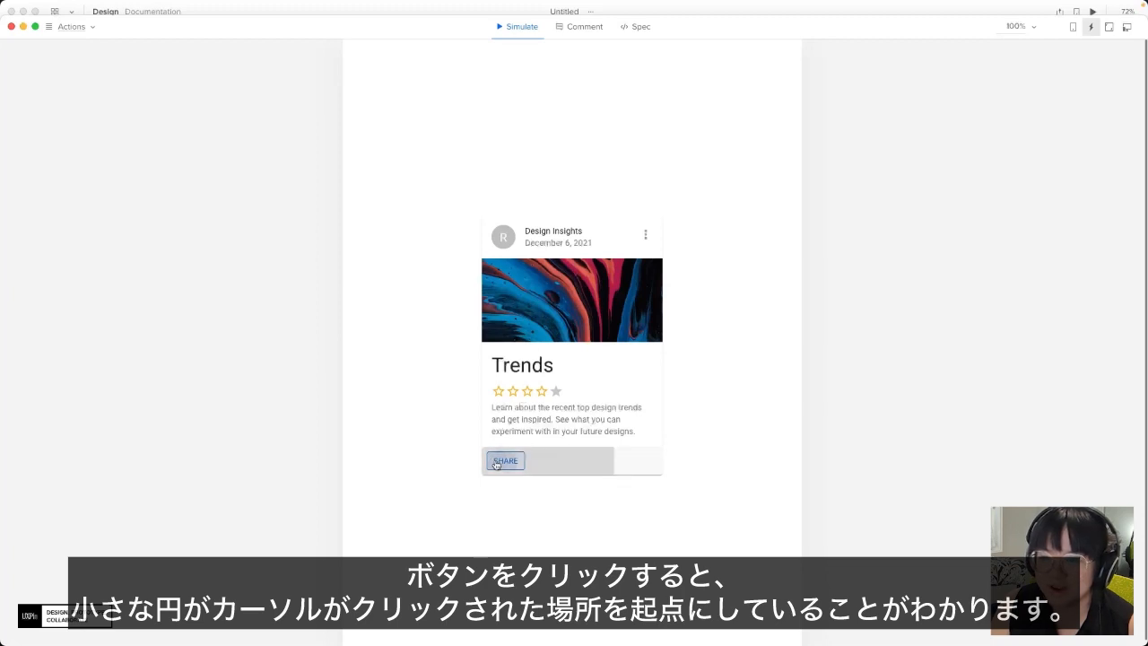
left_click(511, 461)
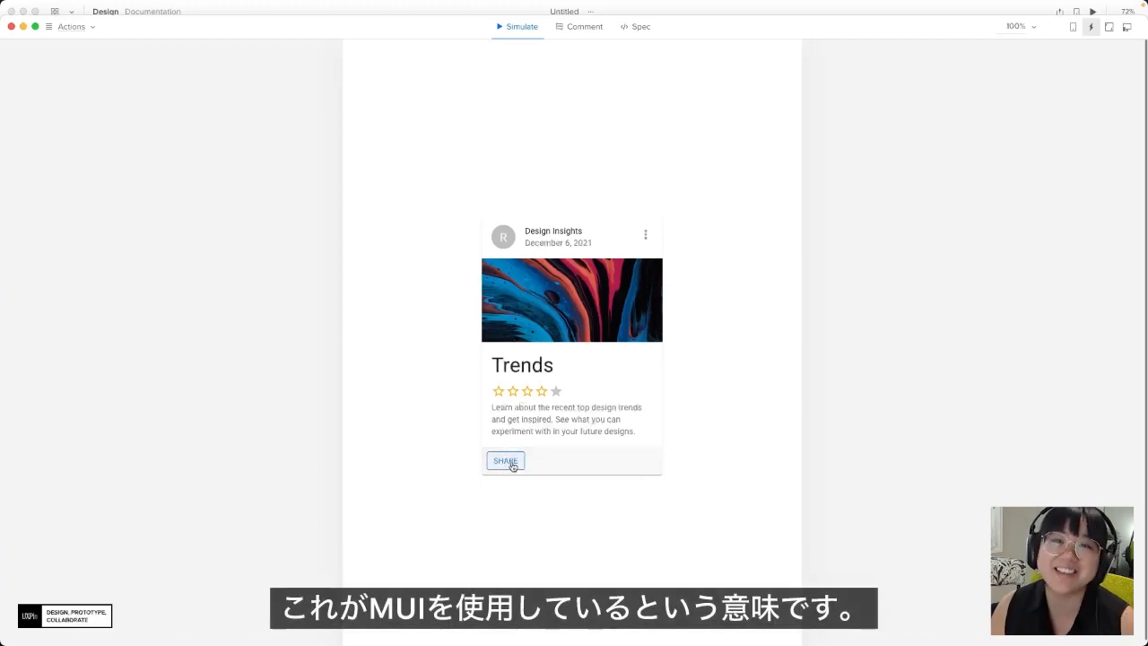